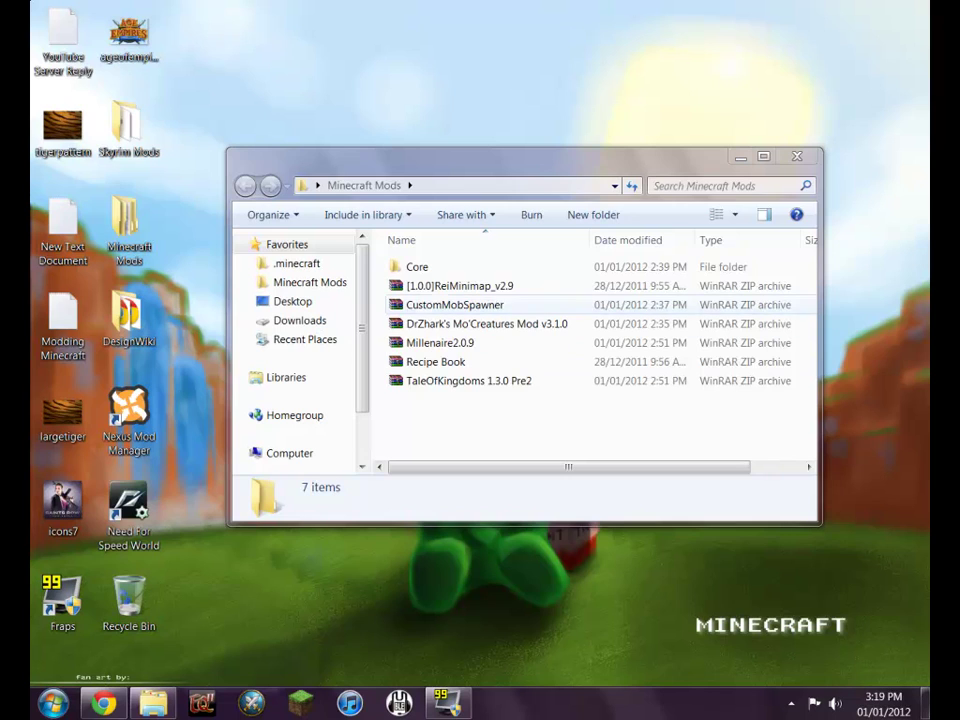
Open the Core mods folder and examine the MCPatcher HD Fix forum thread in Chrome, including its instructions and downloads.
double_click(535, 267)
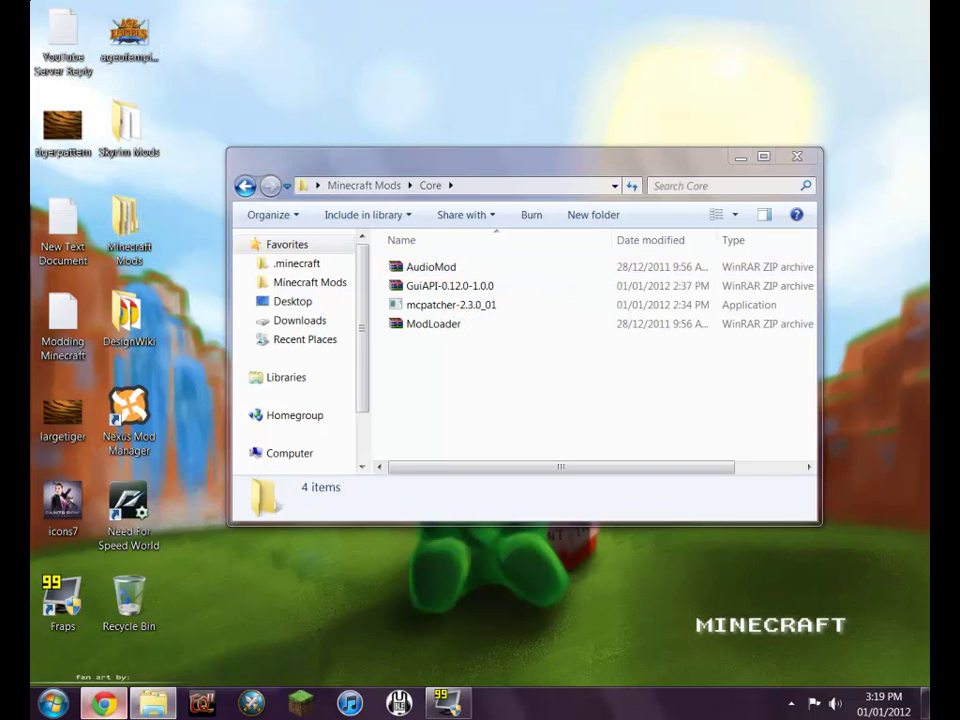
left_click(103, 704)
left_click(95, 10)
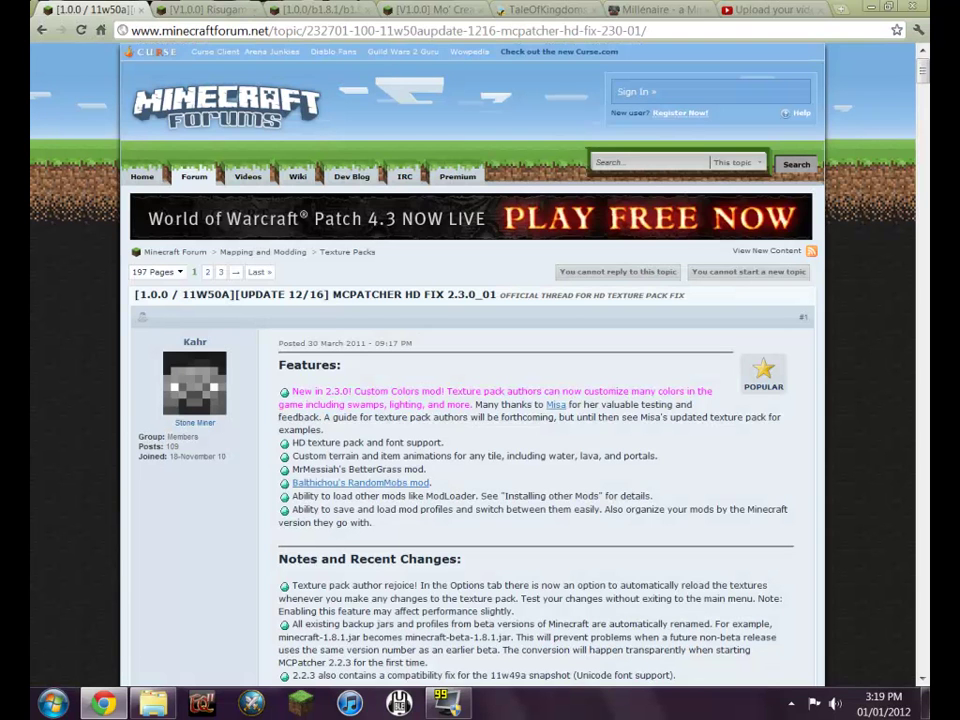
scroll(480, 400, "down", 4)
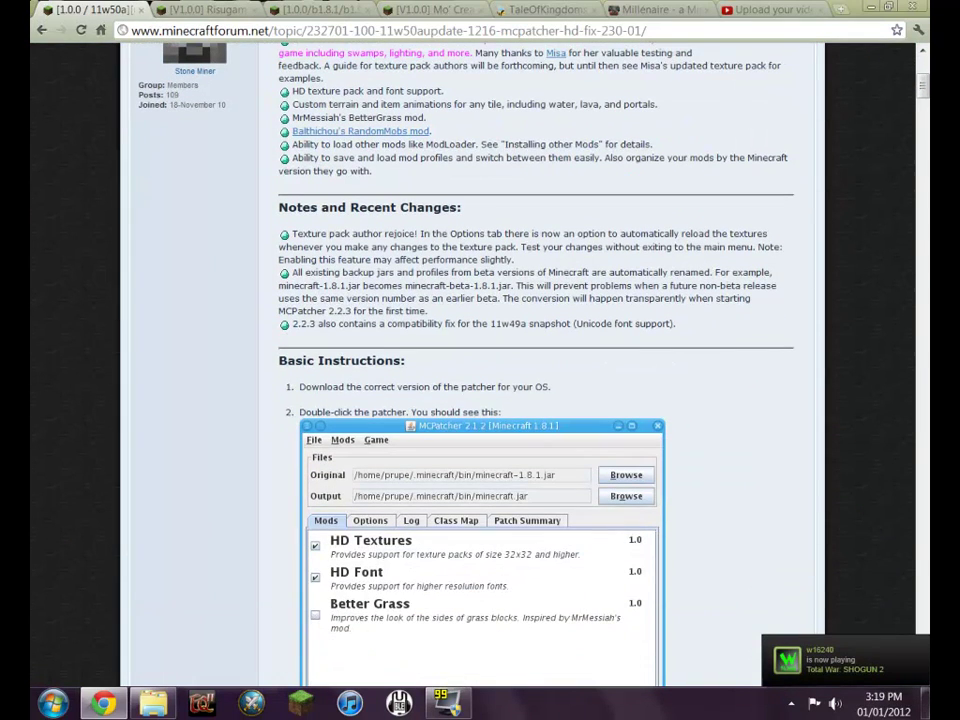
scroll(480, 400, "down", 5)
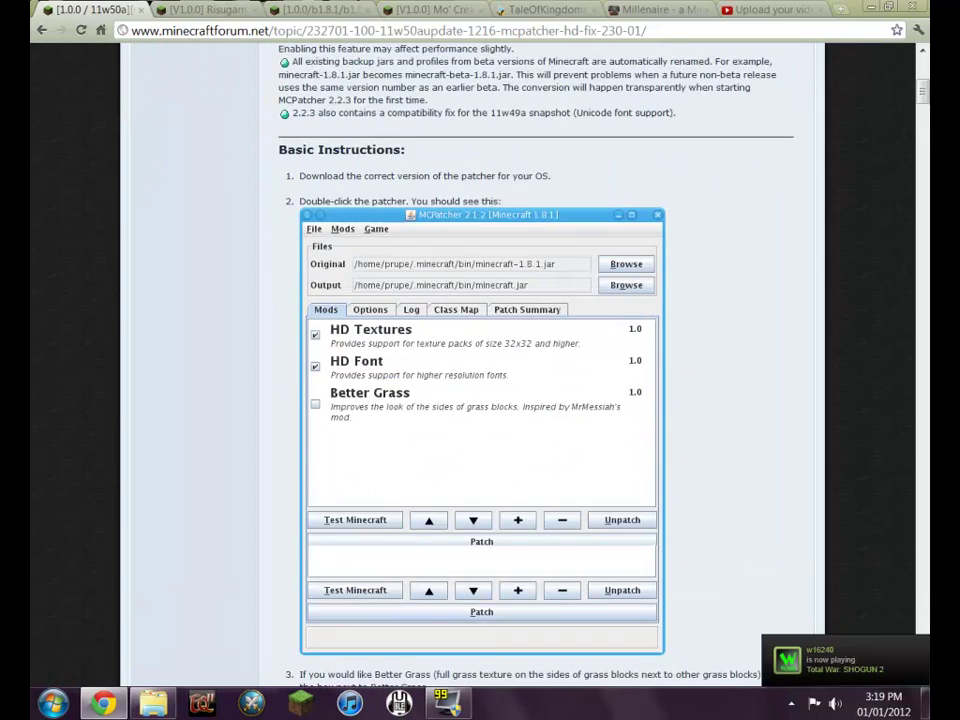
scroll(480, 400, "down", 8)
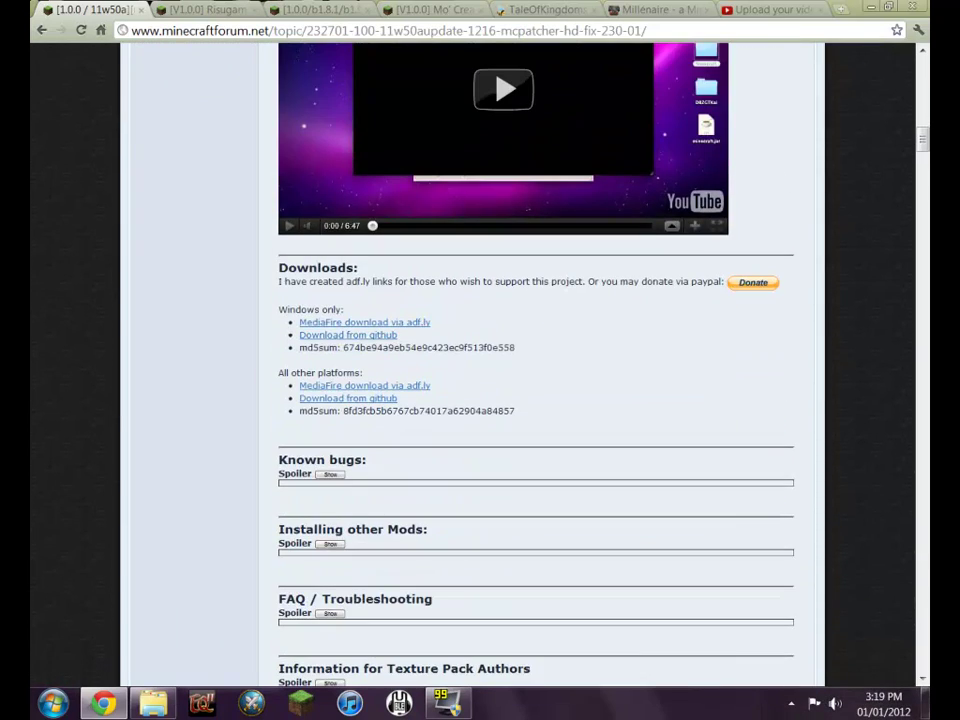
scroll(480, 400, "up", 10)
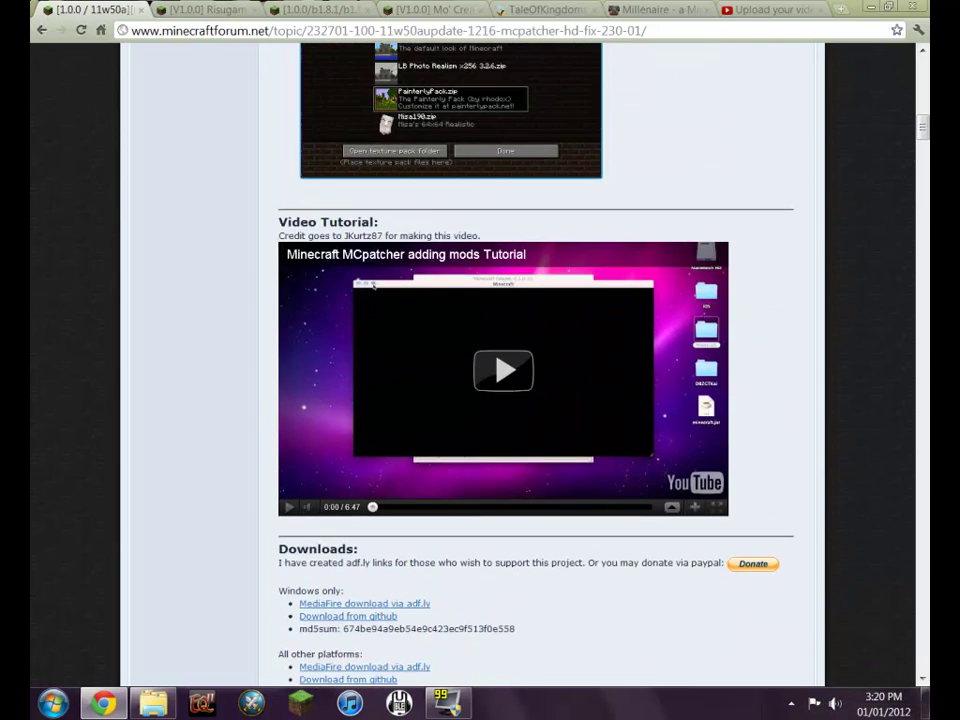
scroll(480, 400, "up", 3)
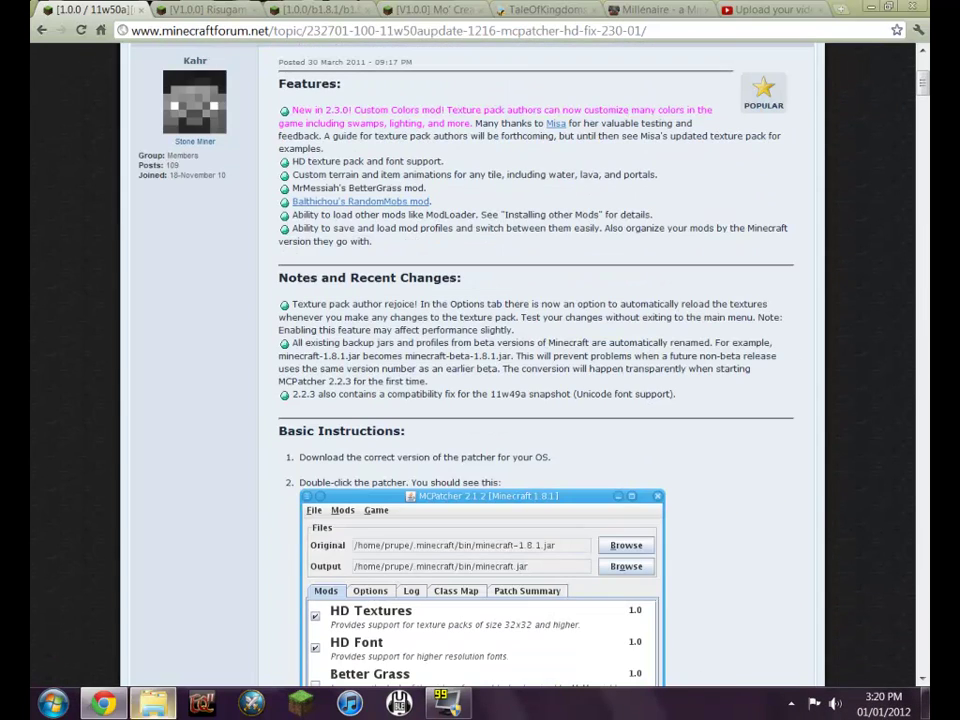
Switch to the Explorer window and open the .minecraft folder from Favorites.
left_click(153, 703)
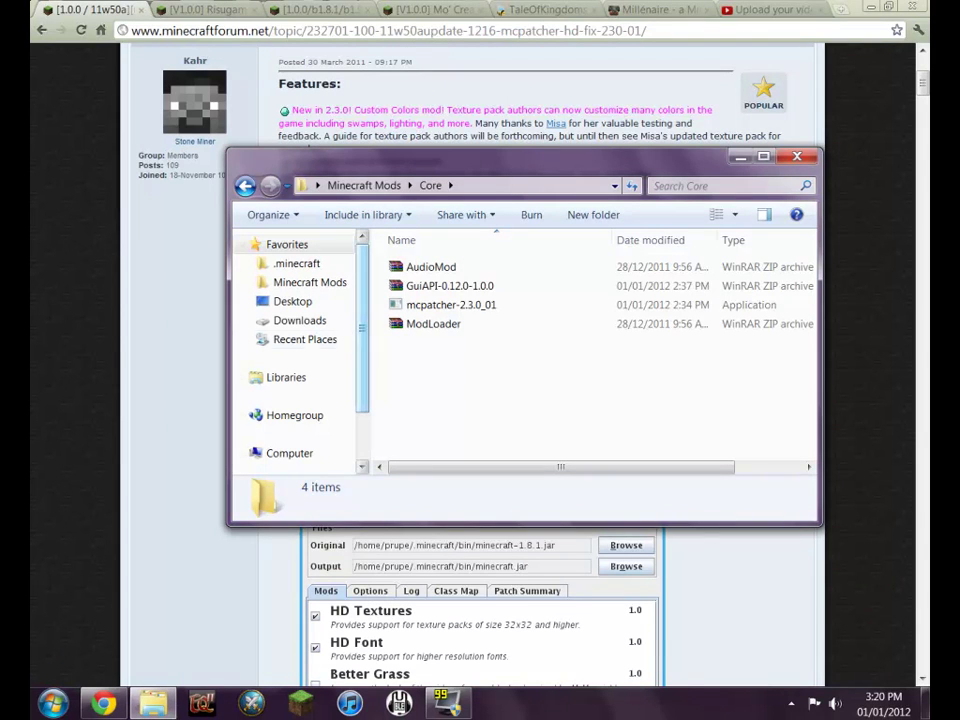
left_click(297, 263)
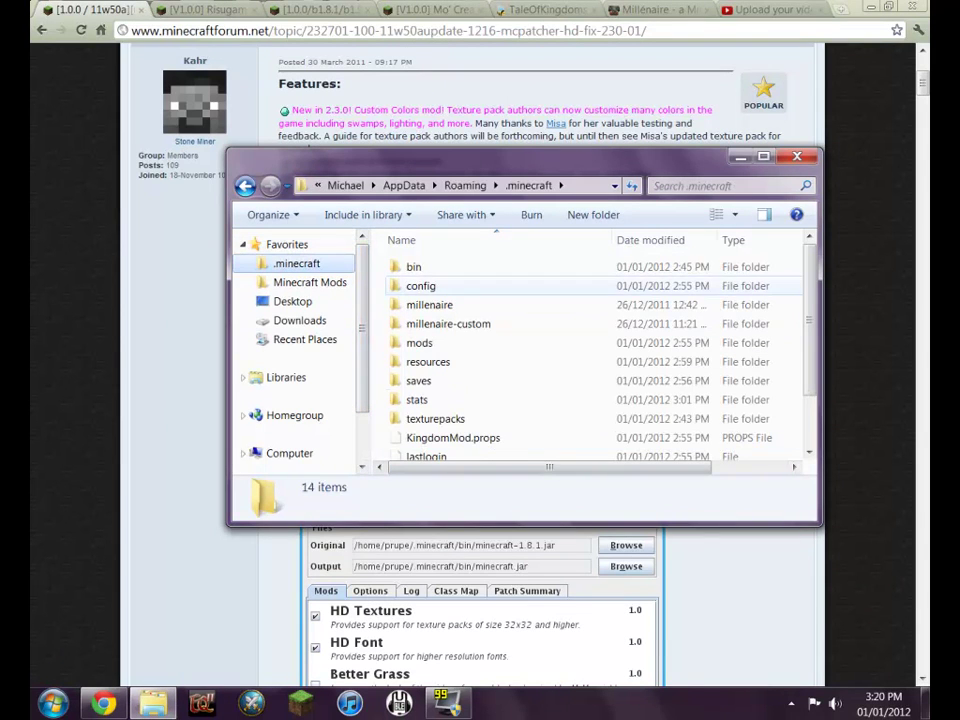
left_click(420, 285)
scroll(430, 300, "down", 2)
scroll(590, 350, "up", 1)
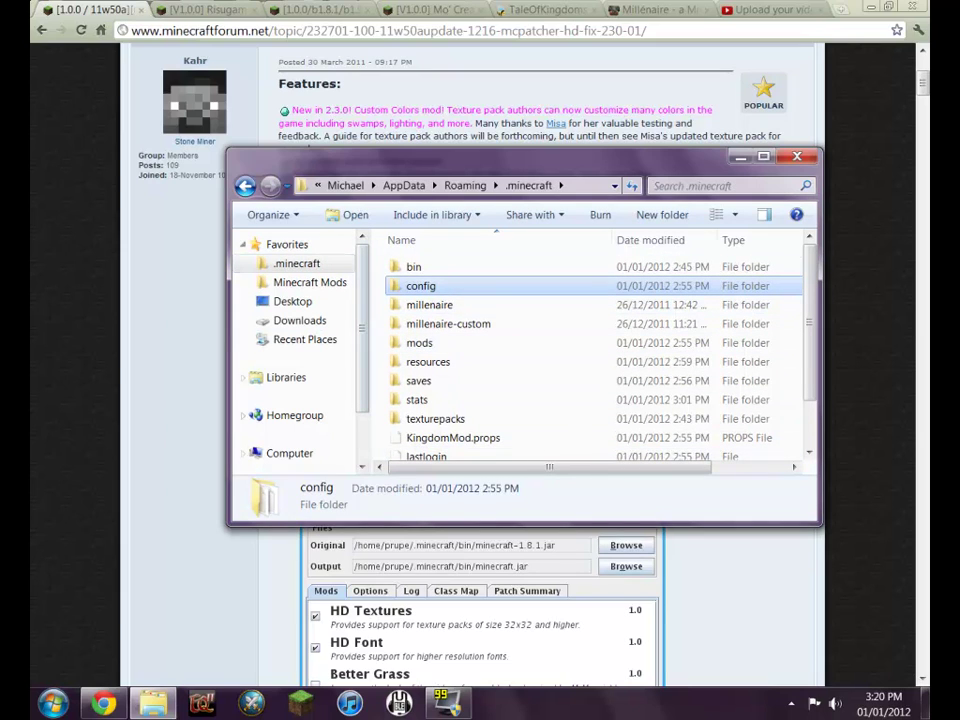
Go up to the AppData Roaming folder and reopen the .minecraft folder from there.
left_click(465, 185)
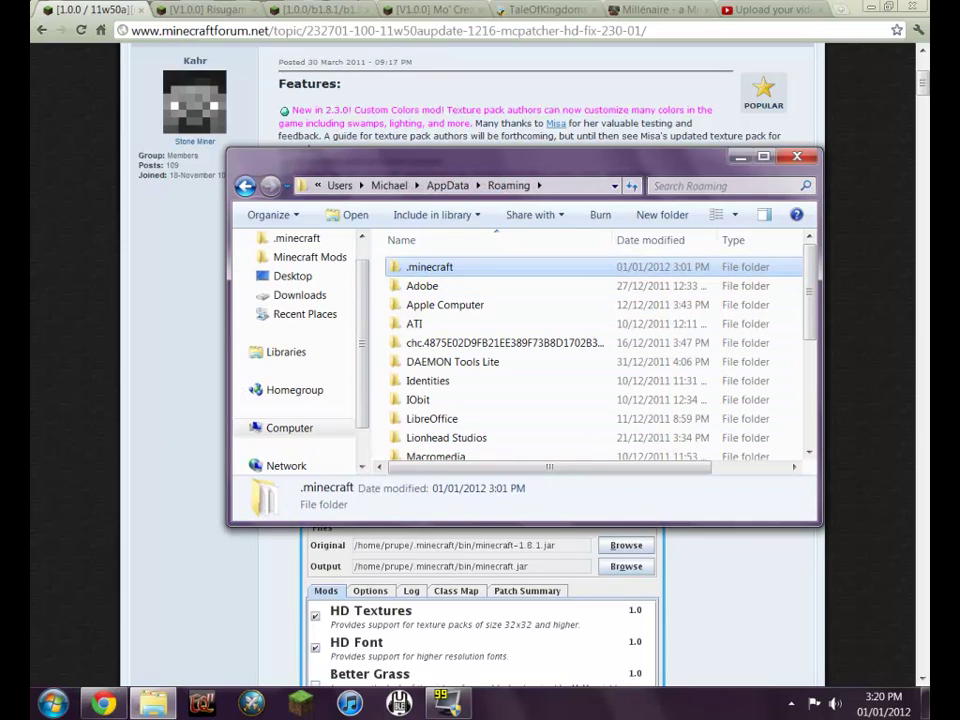
key("F2")
left_click(414, 323)
double_click(430, 266)
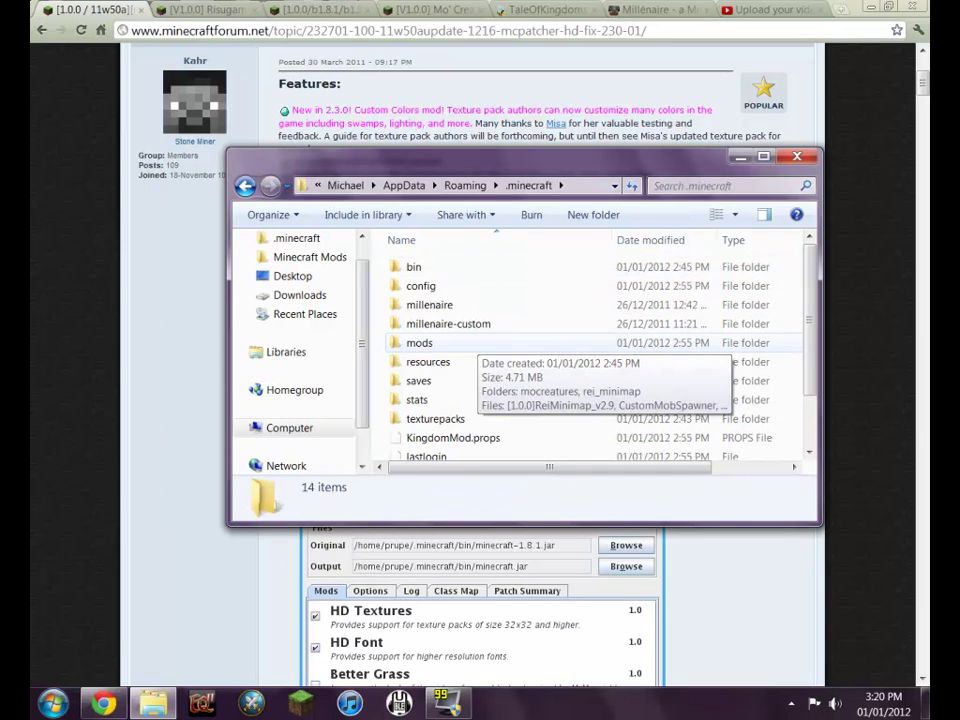
Permanently delete everything in the .minecraft folder except saves, texturepacks and lastlogin.
left_click(428, 361)
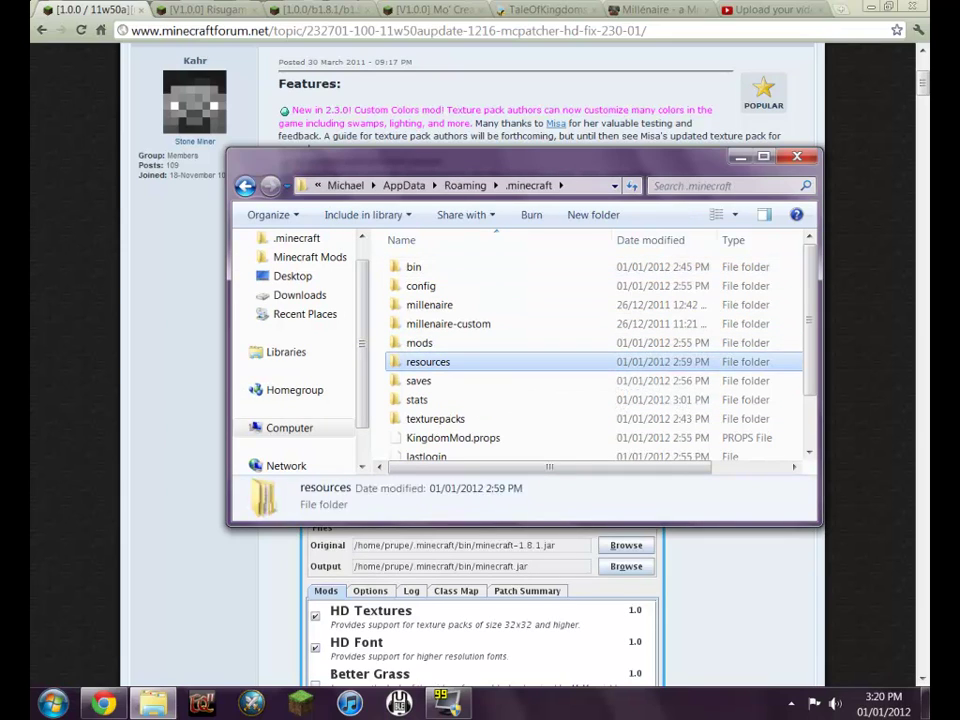
key("ctrl+a")
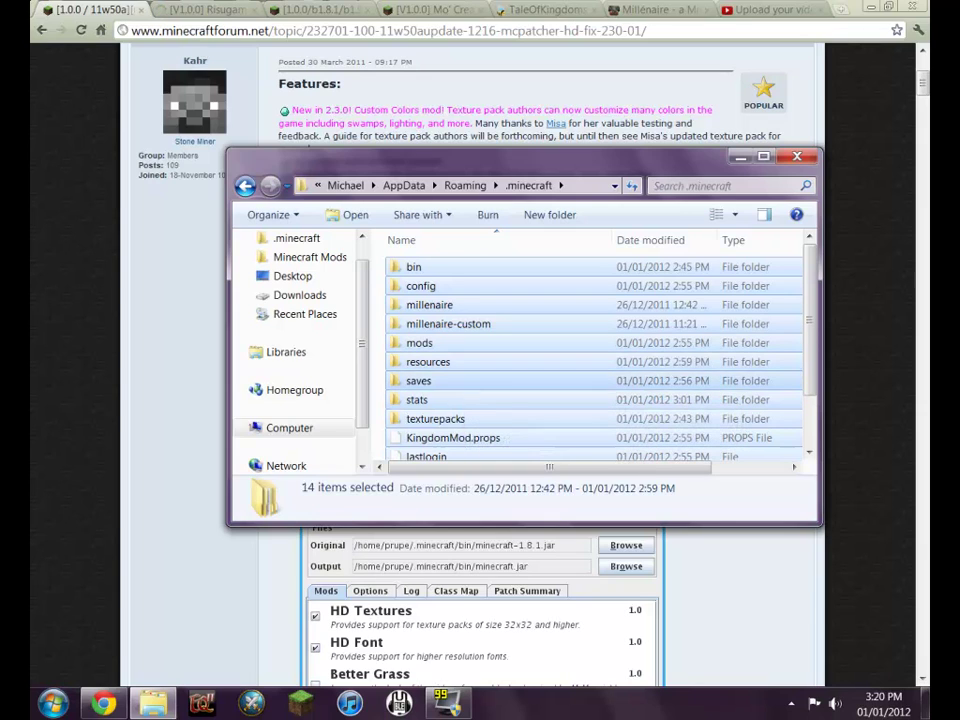
left_click(464, 381, "ctrl")
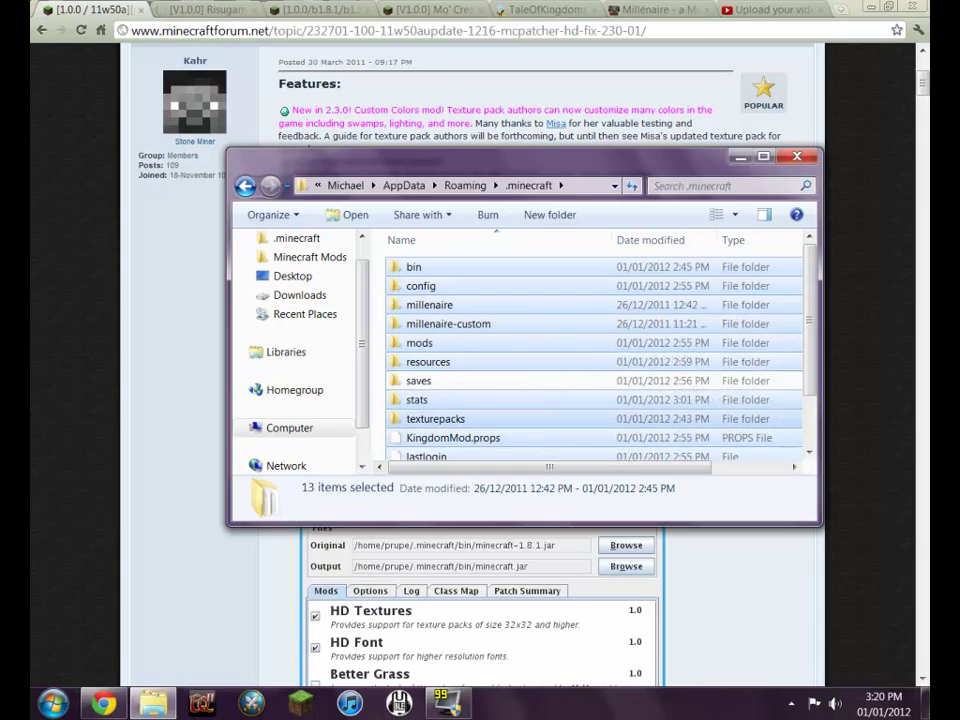
left_click(435, 418, "ctrl")
scroll(595, 361, "down", 2, "ctrl")
scroll(595, 361, "up", 2, "ctrl")
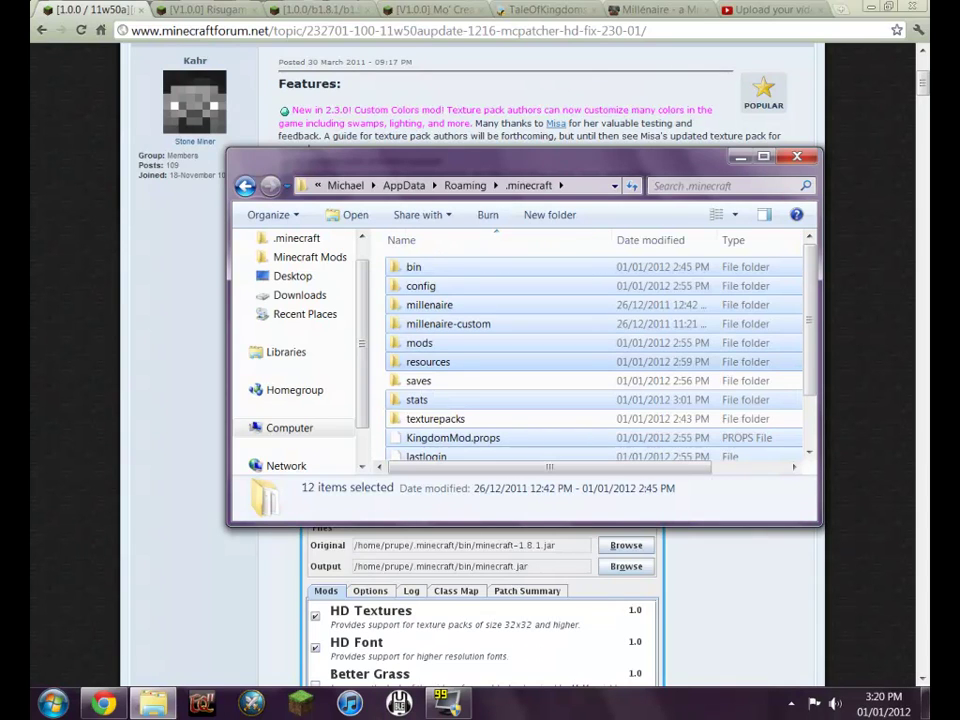
scroll(595, 360, "down", 1)
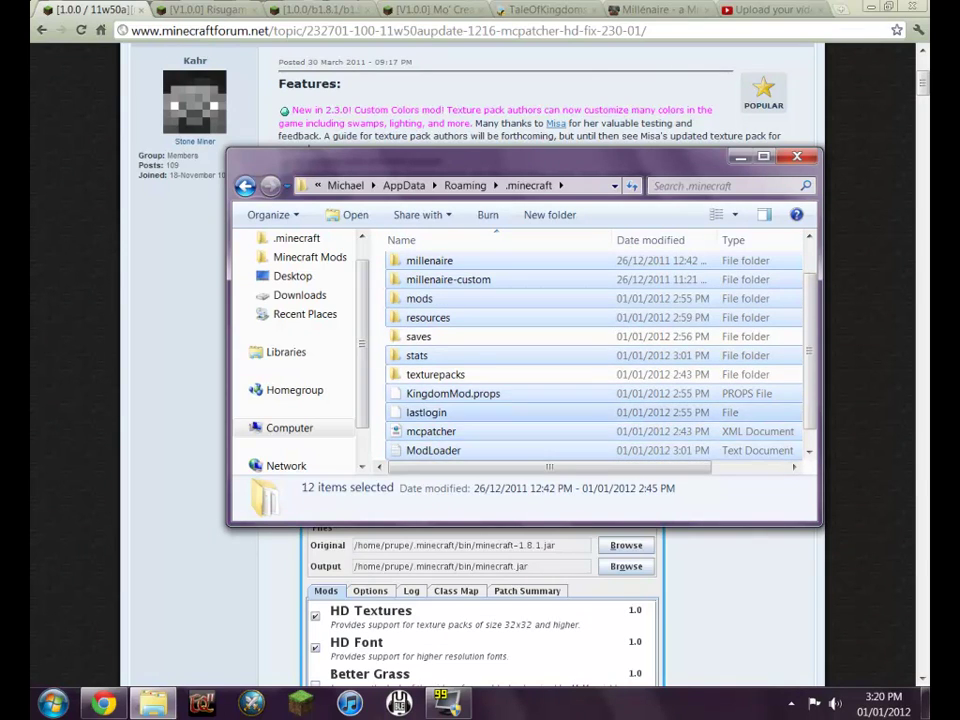
left_click(426, 412, "ctrl")
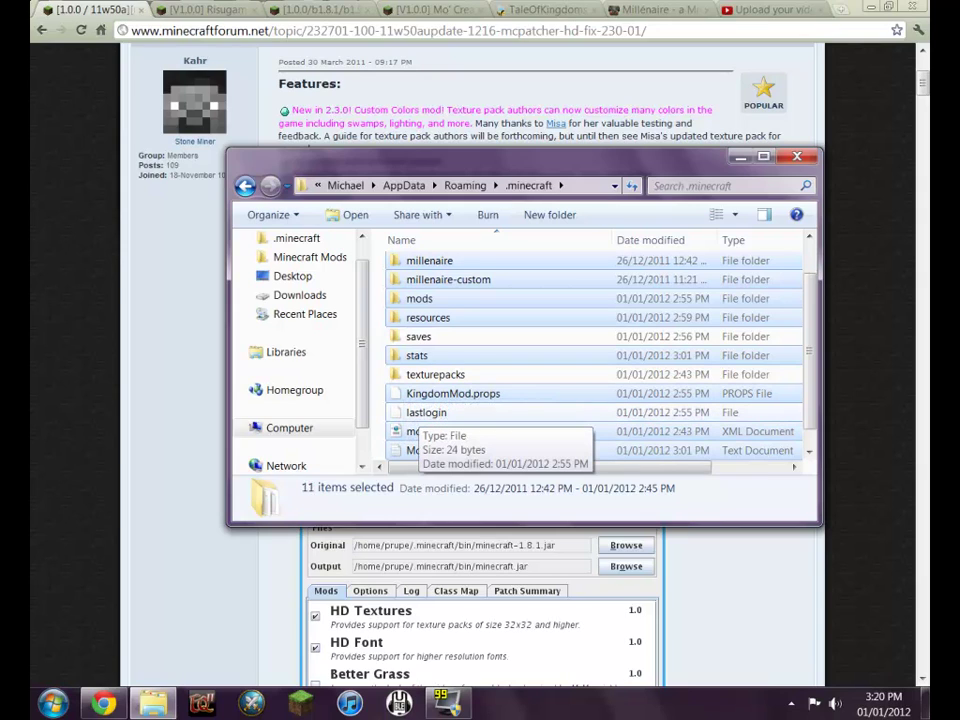
scroll(595, 355, "down", 1)
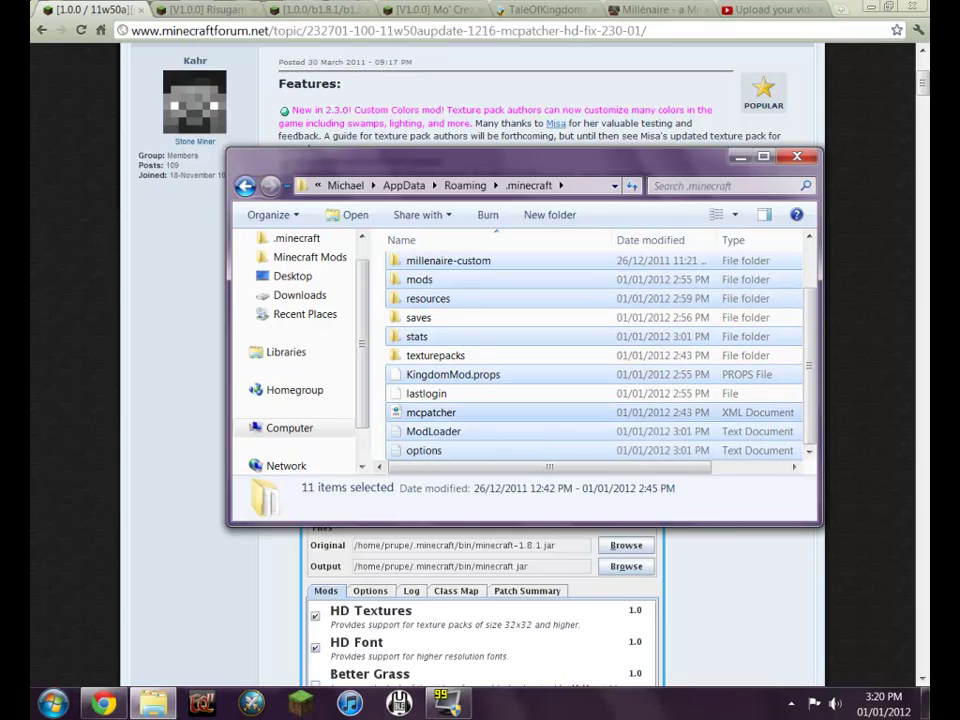
scroll(595, 355, "up", 1)
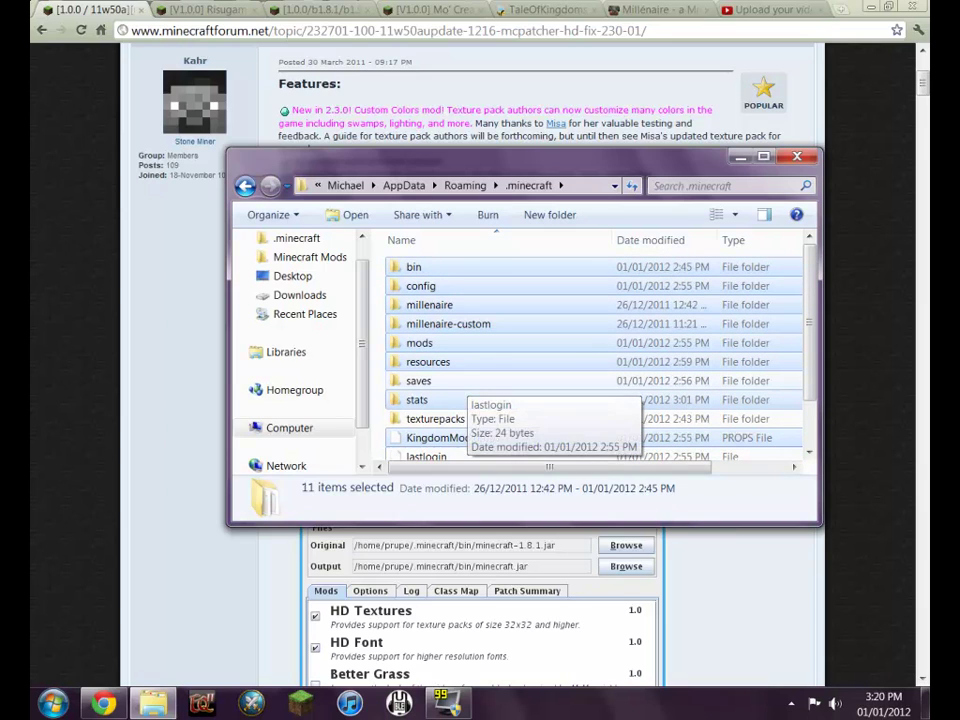
key("shift+Delete")
key("Return")
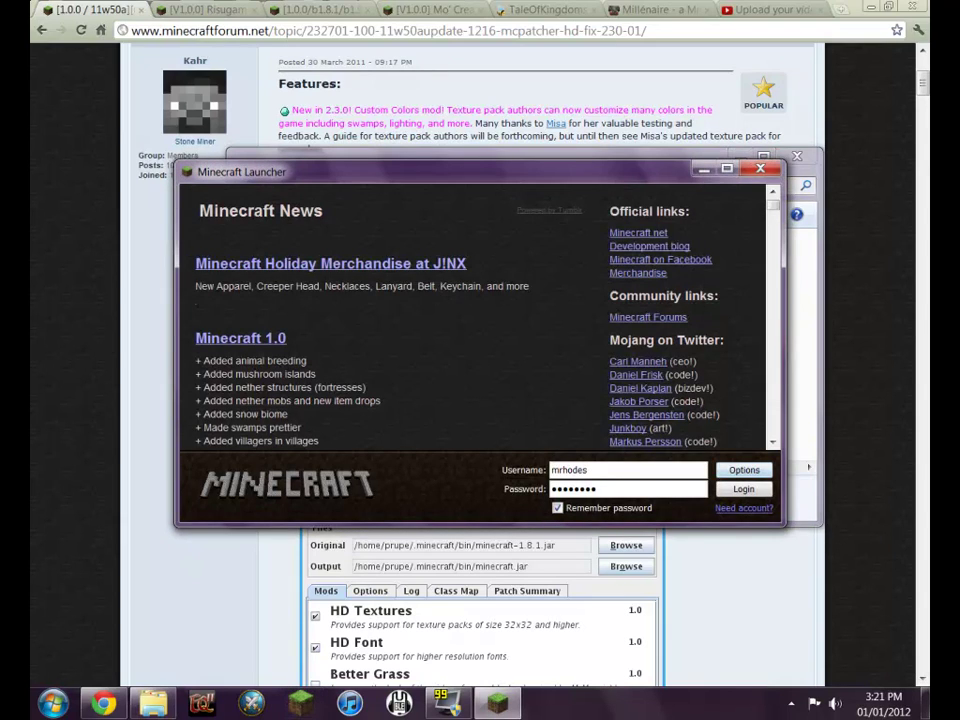
Log in to the Minecraft launcher with the saved credentials to re-download the game, and return to the .minecraft folder in Explorer.
key("Return")
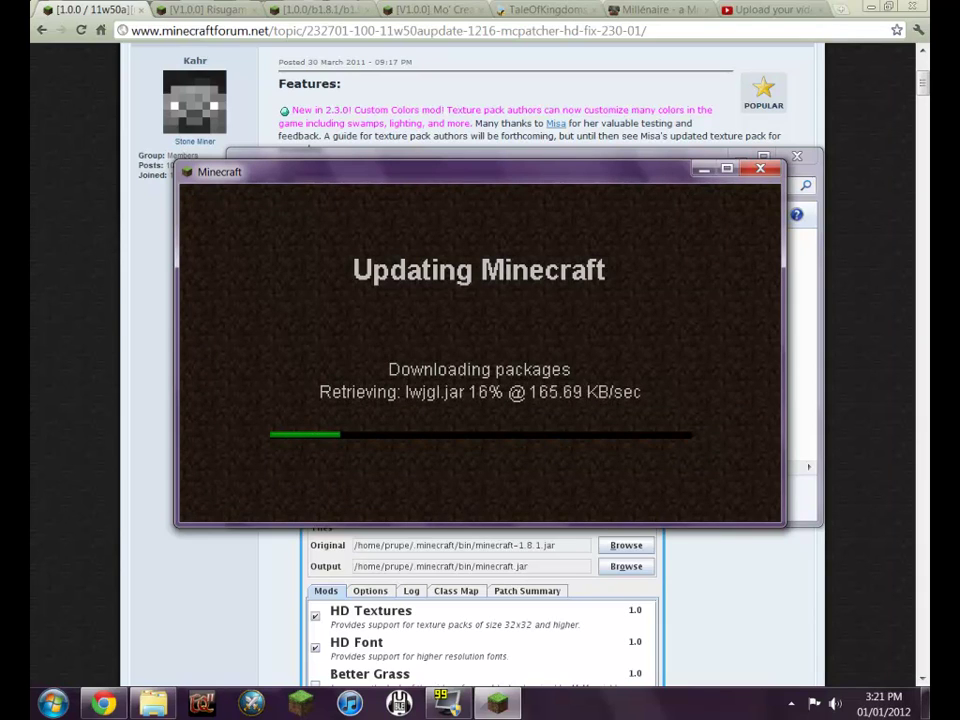
left_click(153, 703)
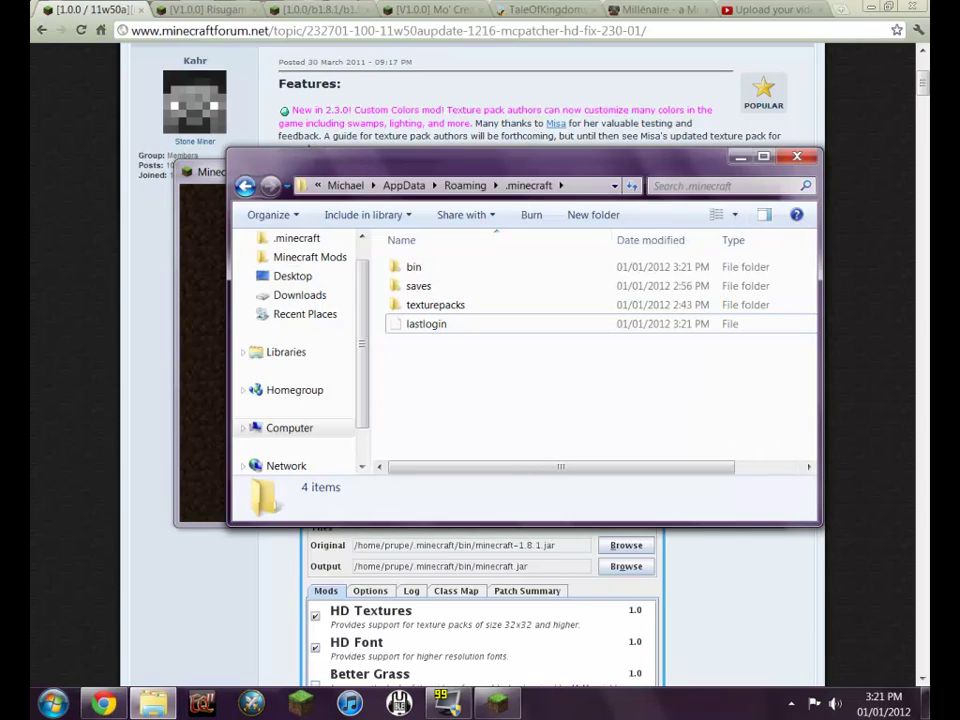
scroll(289, 427, "up", 1)
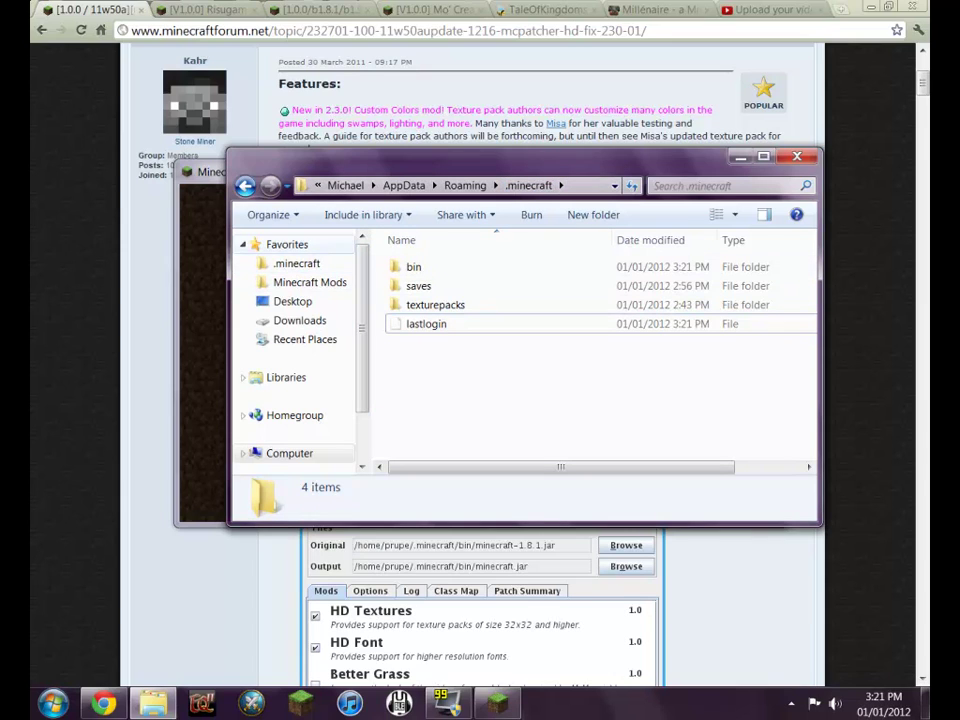
Add the .minecraft folder from Roaming to the Explorer Favorites and remove the duplicate favorite.
left_click(465, 185)
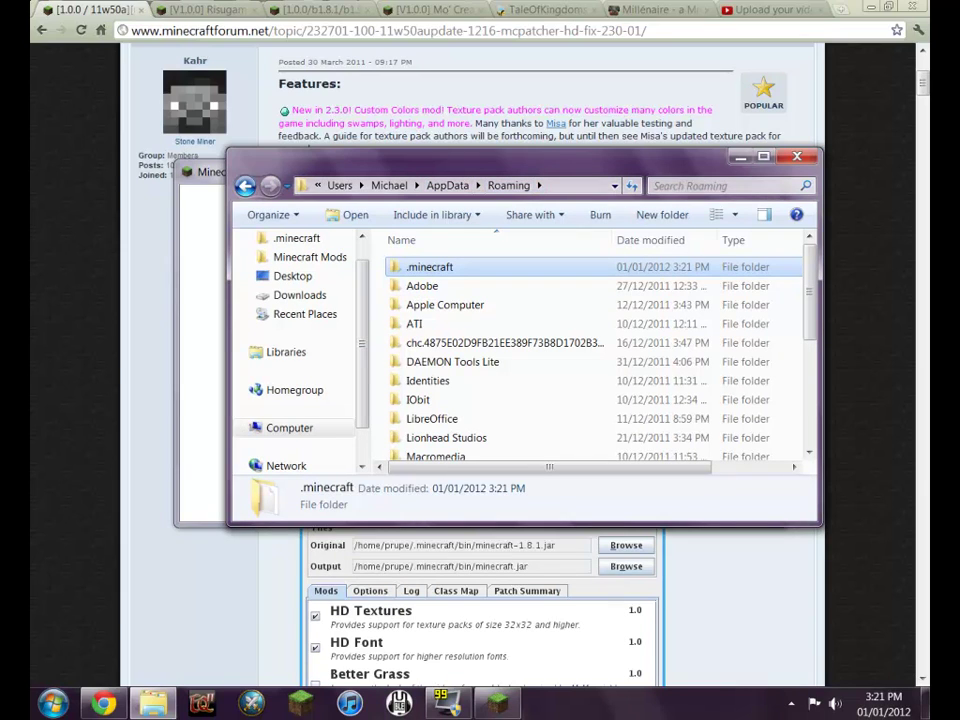
left_click_drag(429, 267, 312, 258)
left_click(303, 263)
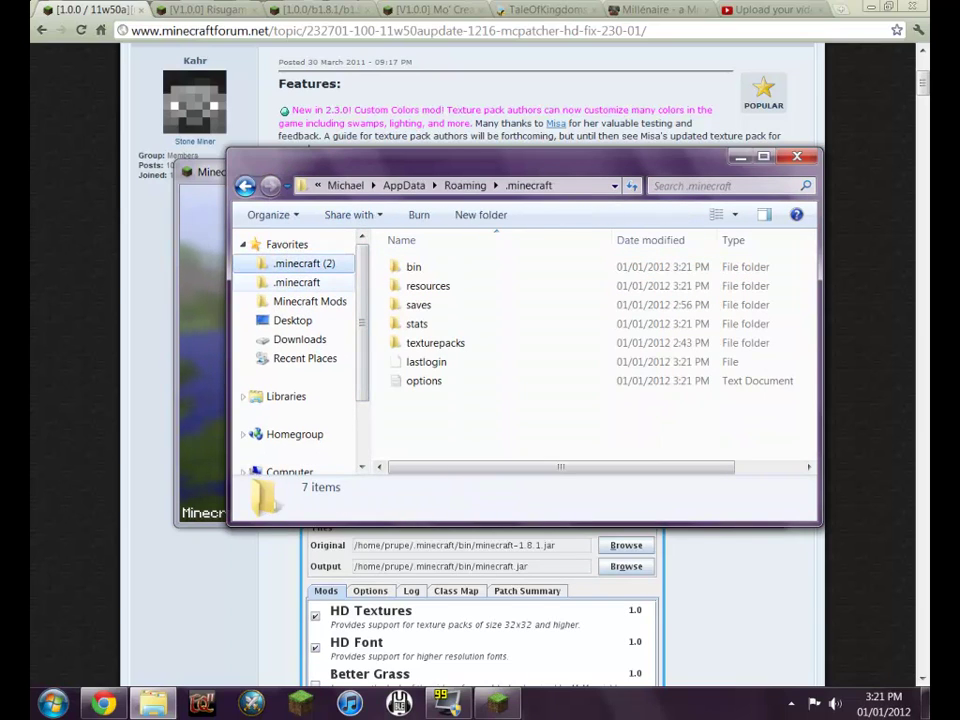
key("Delete")
Check the contents of the .minecraft and Minecraft Mods folders through their Favorites, ending in .minecraft.
left_click(300, 263)
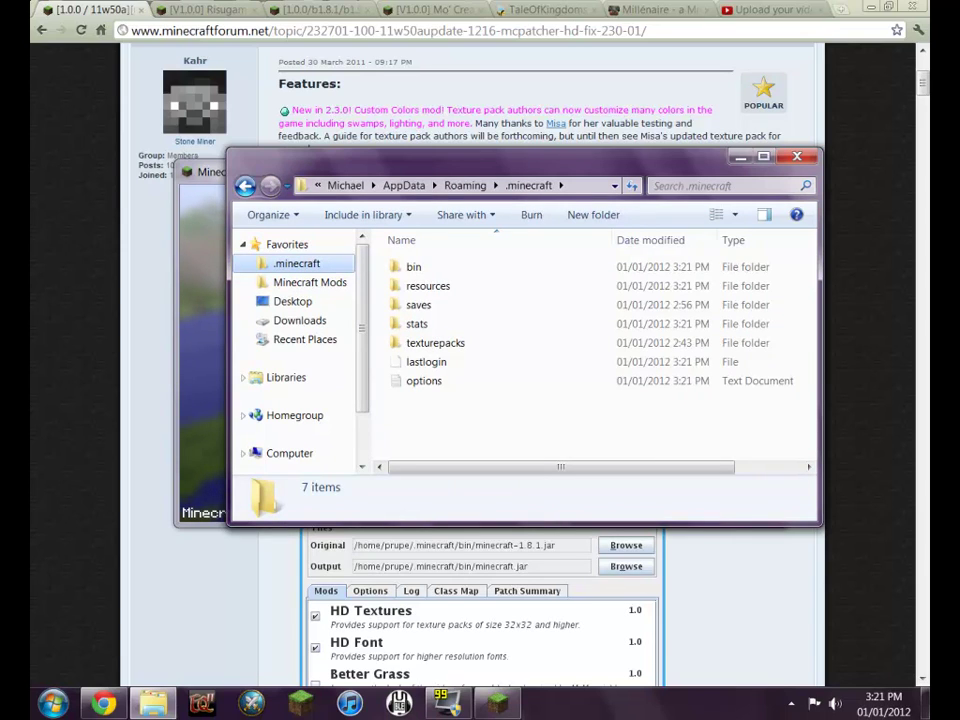
left_click(309, 282)
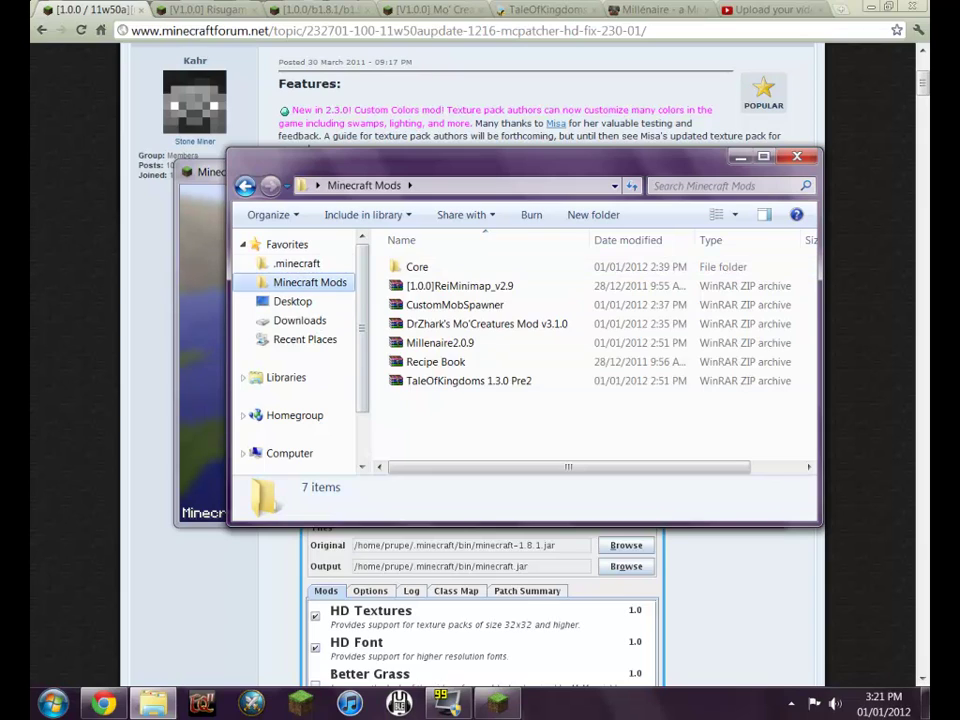
left_click(296, 263)
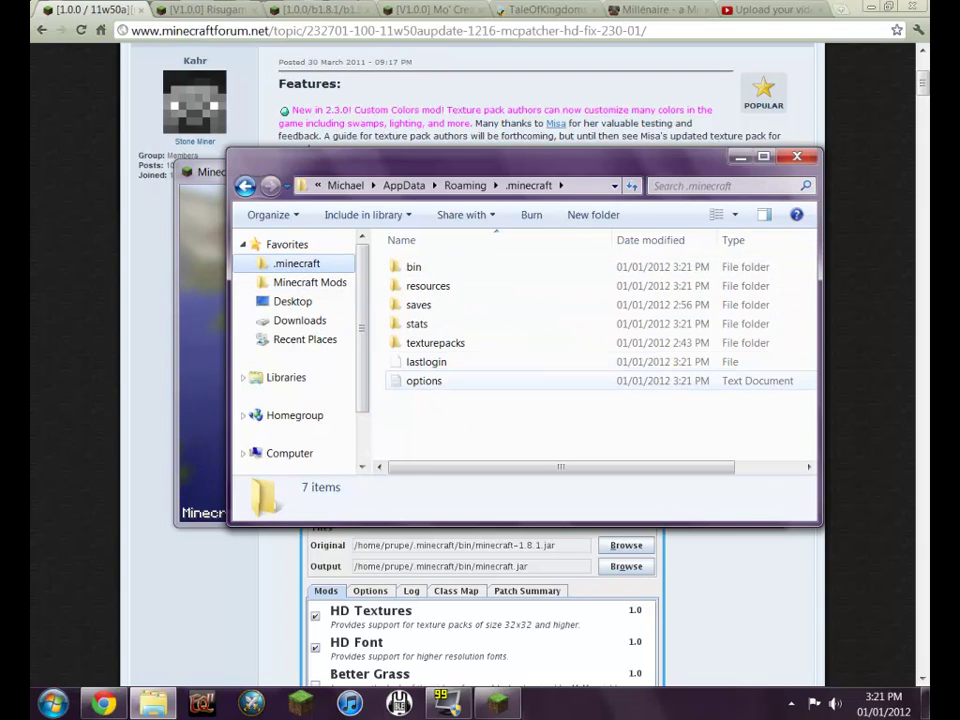
Go to %appdata% in Explorer, open its .minecraft folder, and switch to the Minecraft game window.
left_click(585, 186)
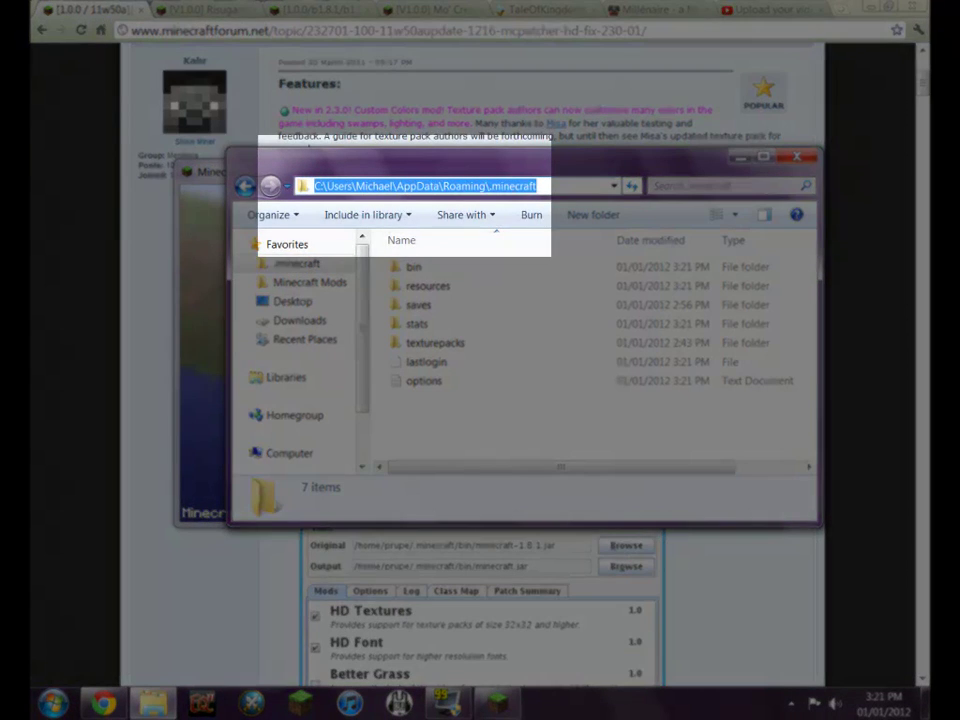
type("%")
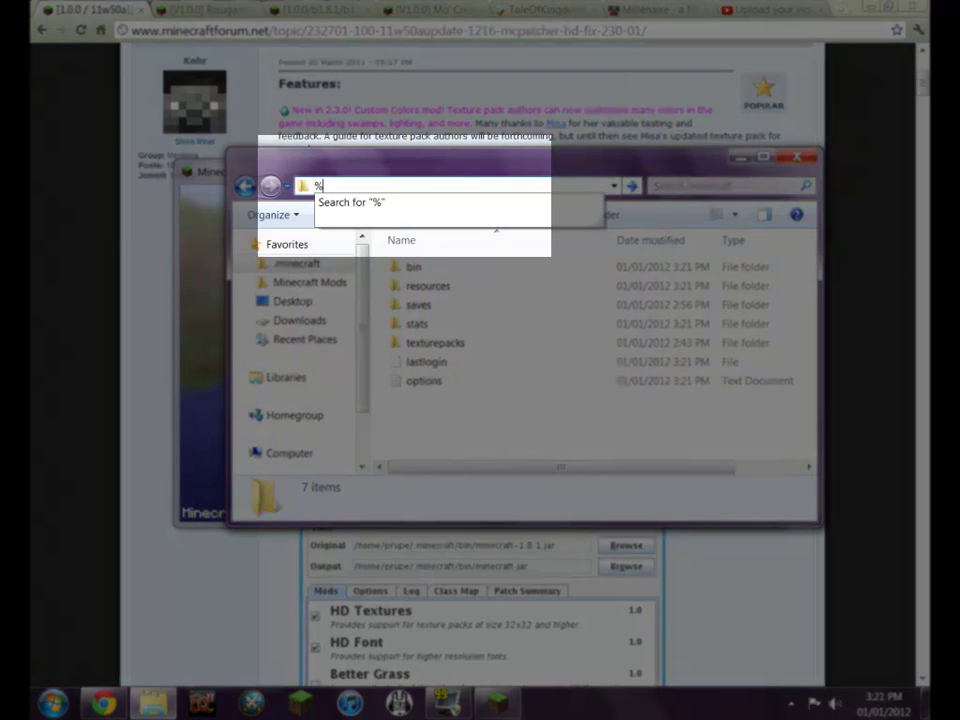
type("appdata")
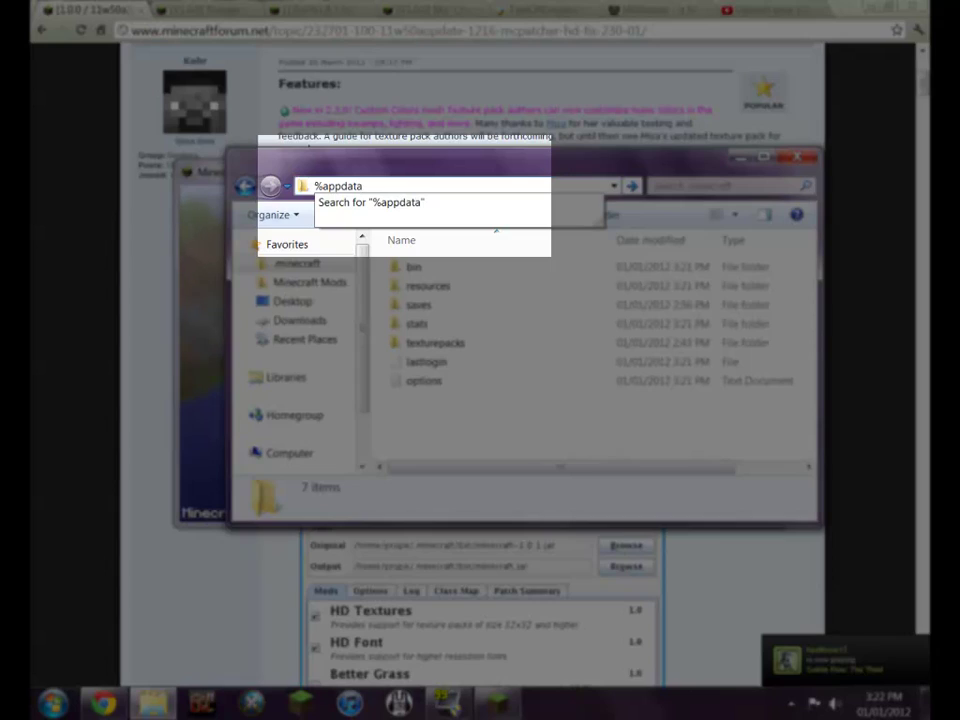
type("%")
key("Return")
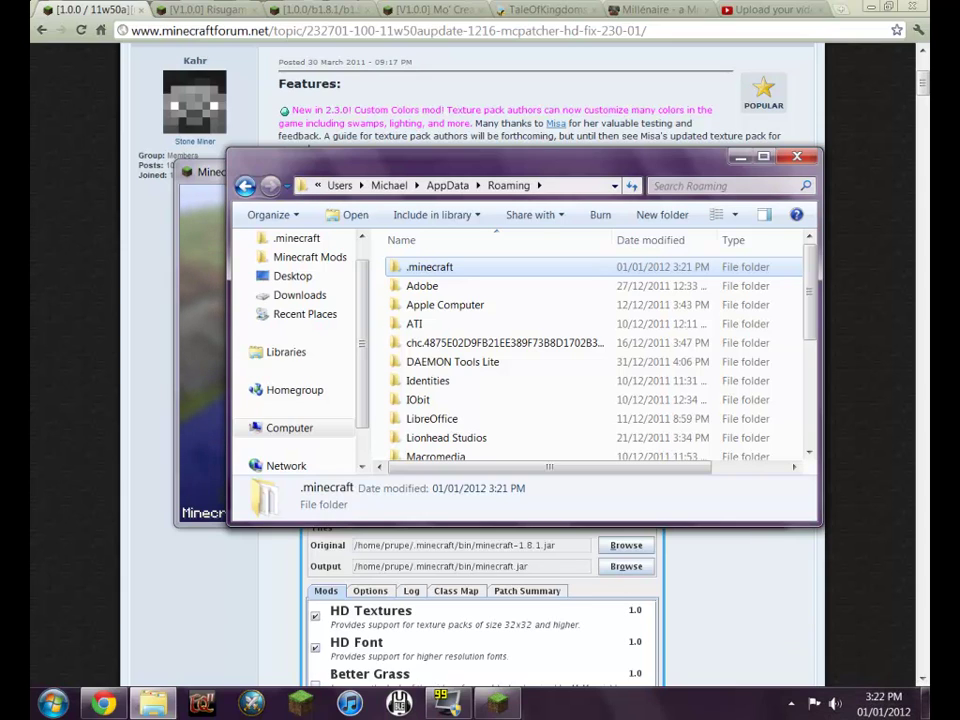
double_click(429, 267)
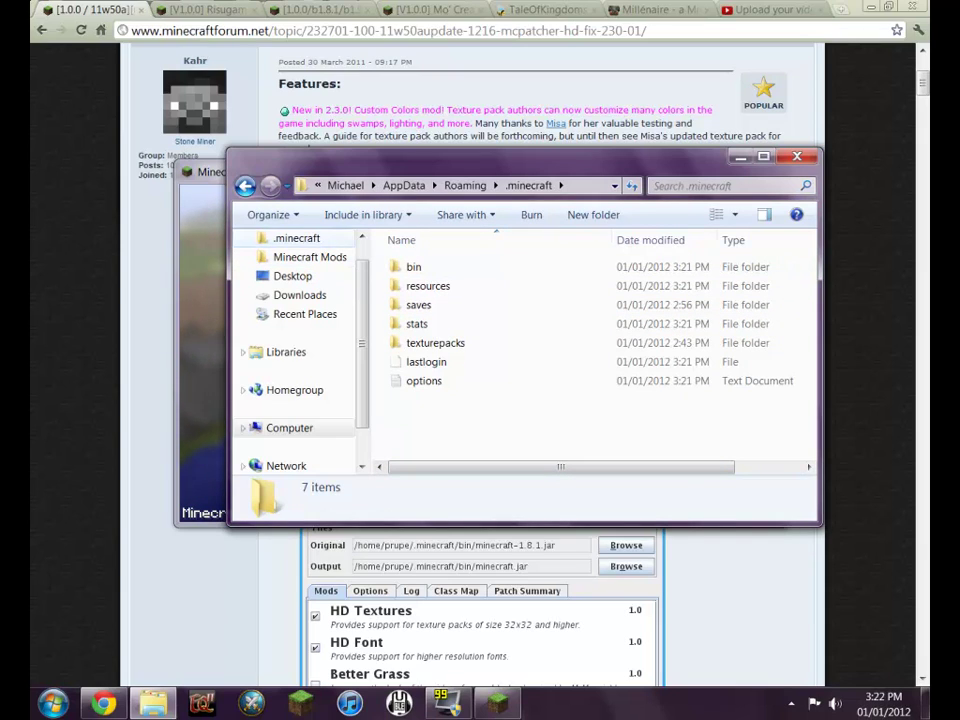
left_click(296, 238)
left_click(497, 703)
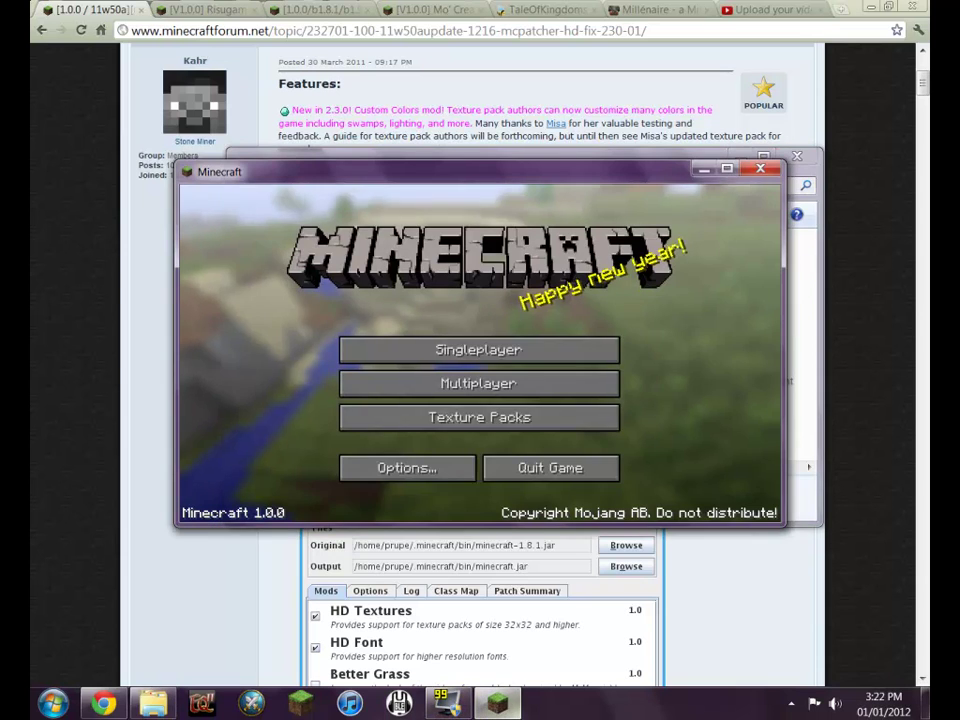
Quit the Minecraft game and open the bin folder inside .minecraft.
left_click(727, 168)
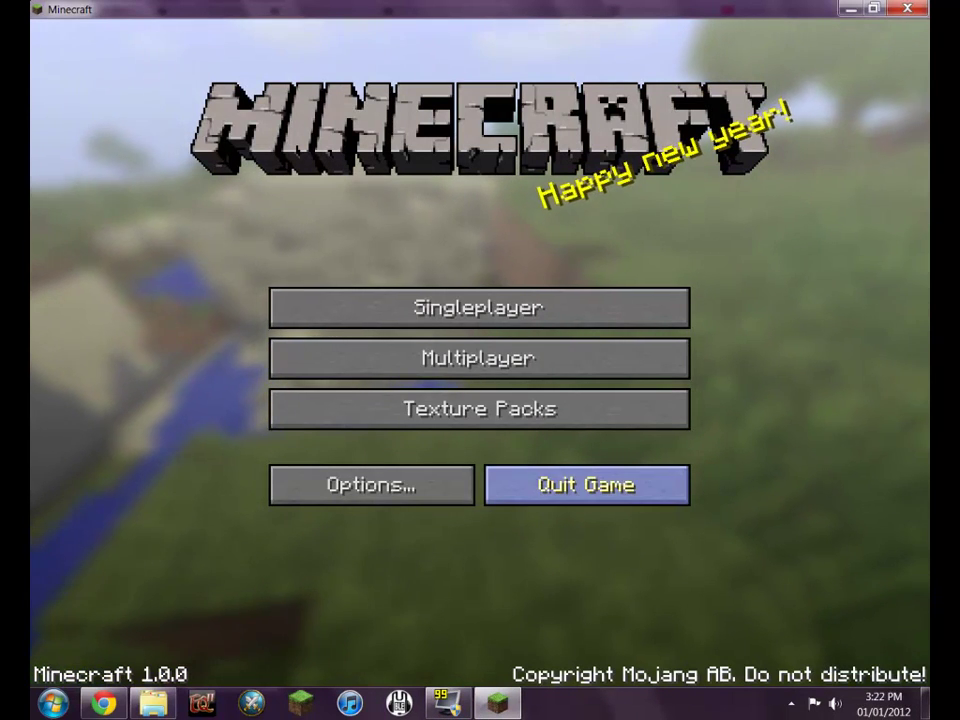
left_click(586, 484)
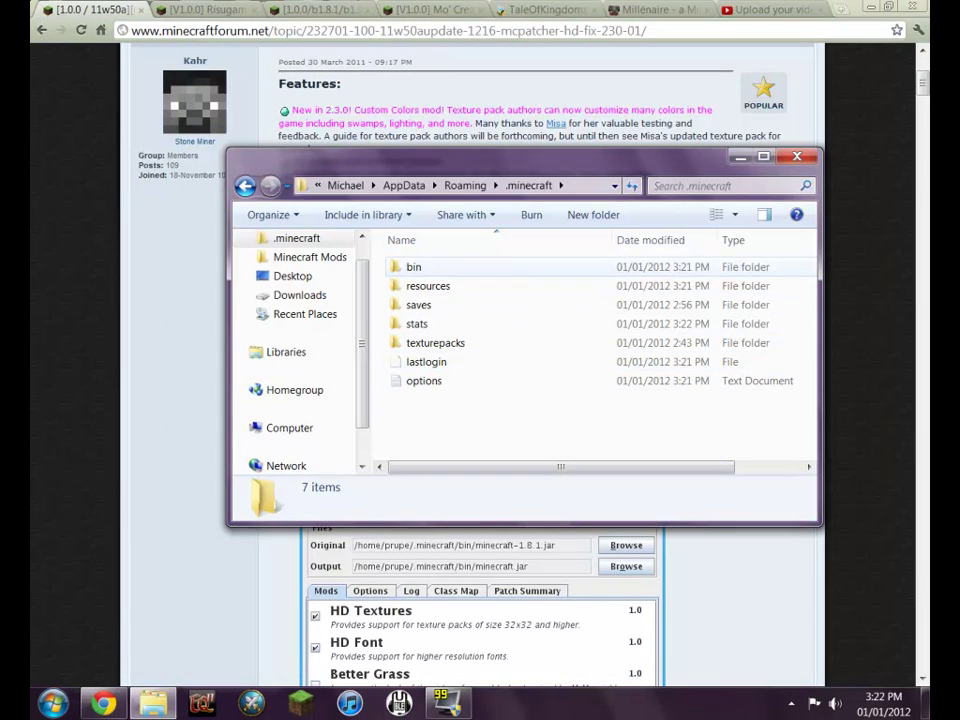
double_click(413, 266)
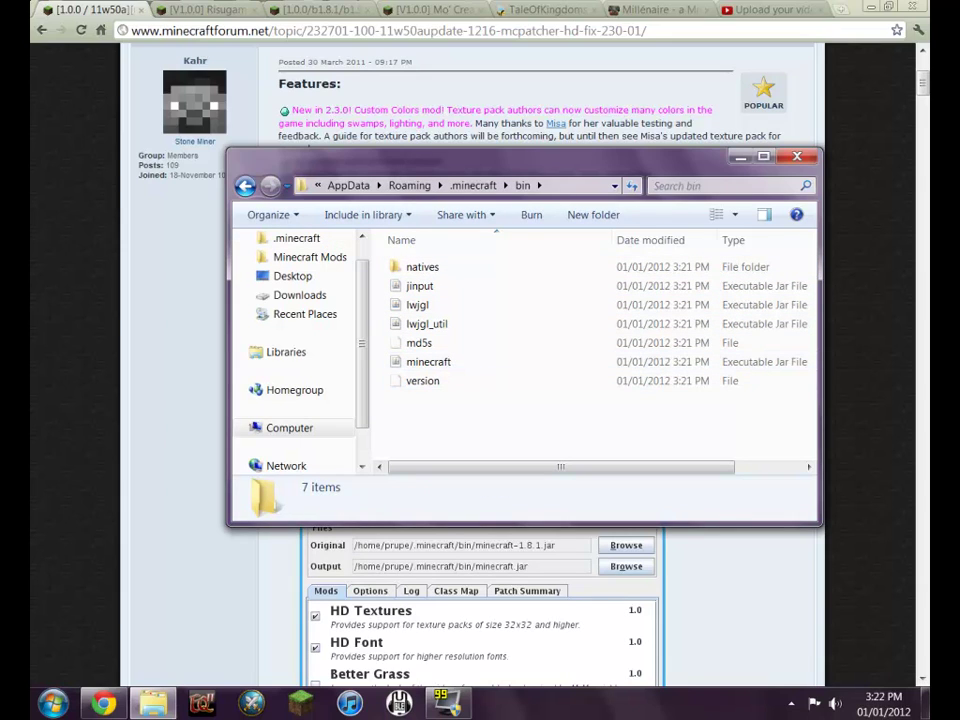
Run mcpatcher-2.3.0_01 from the Core folder inside Minecraft Mods.
scroll(300, 350, "up", 1)
left_click(310, 282)
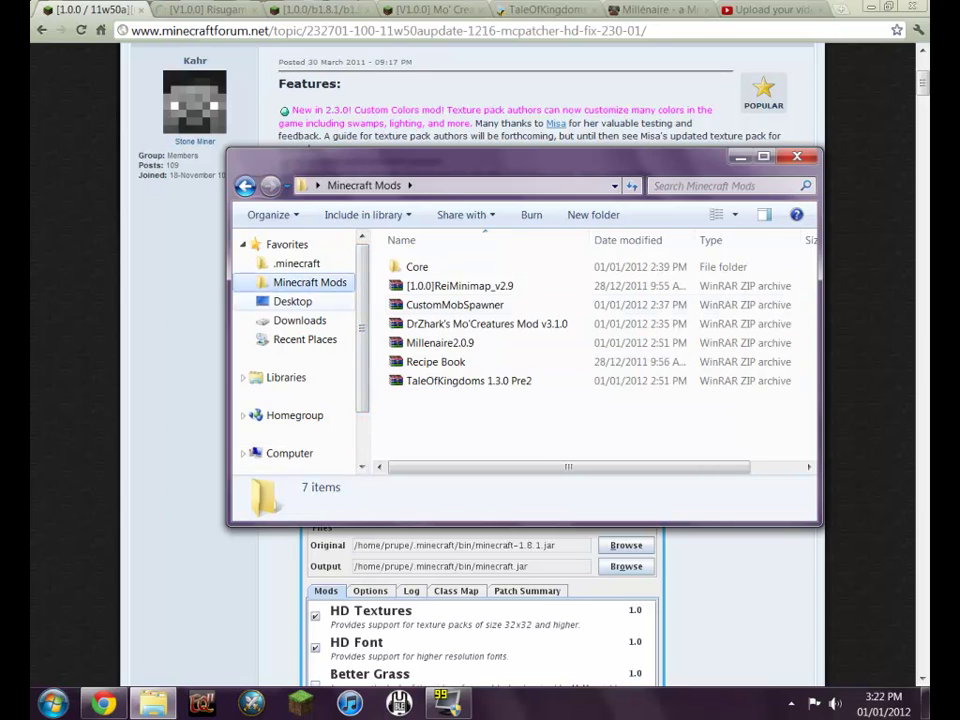
double_click(416, 266)
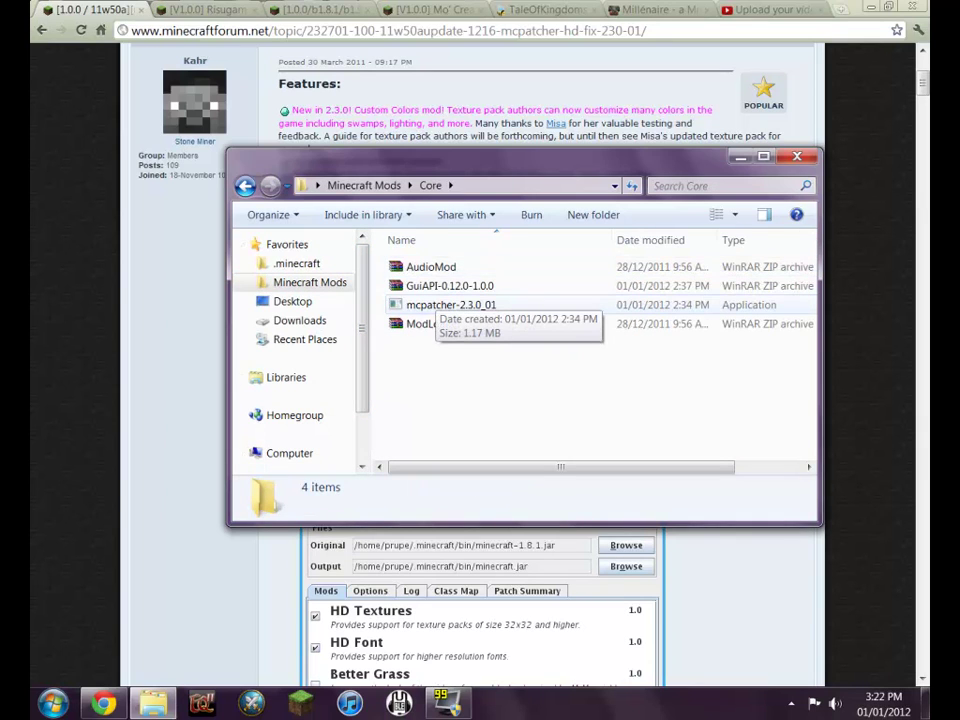
double_click(440, 305)
left_click(532, 368)
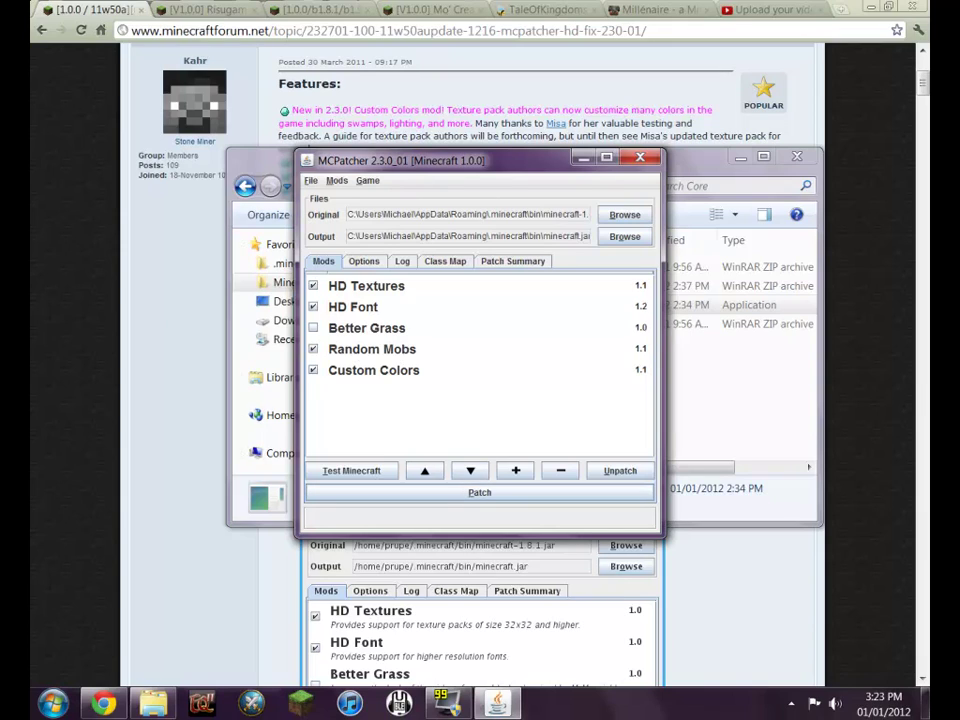
Patch Minecraft 1.0.0 with HD Textures, HD Font, Random Mobs and Custom Colors, and close MCPatcher.
left_click(480, 492)
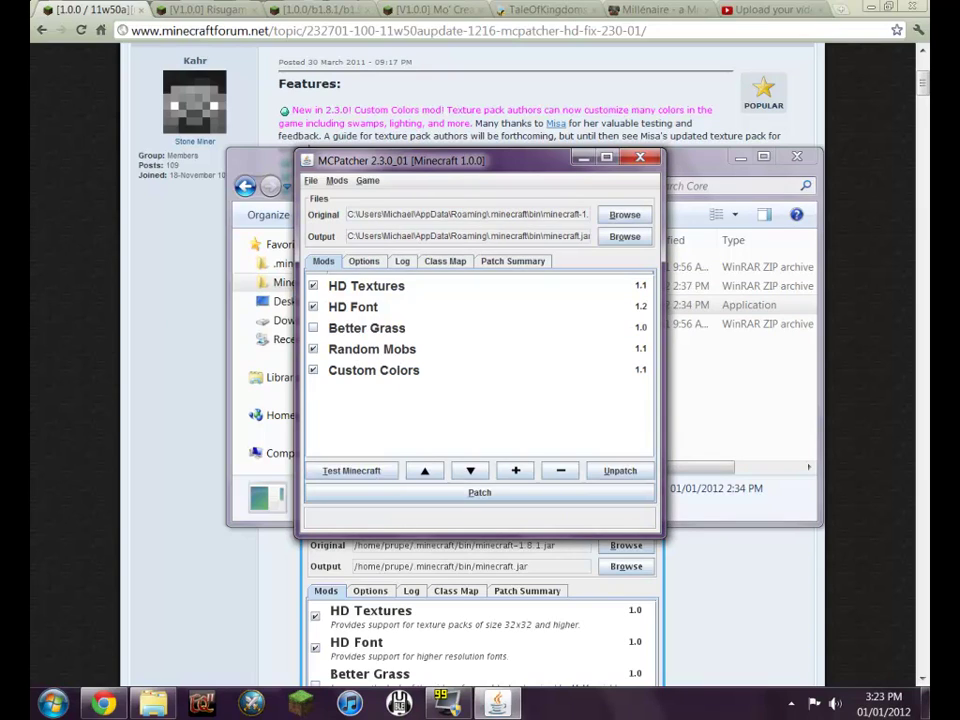
left_click(640, 157)
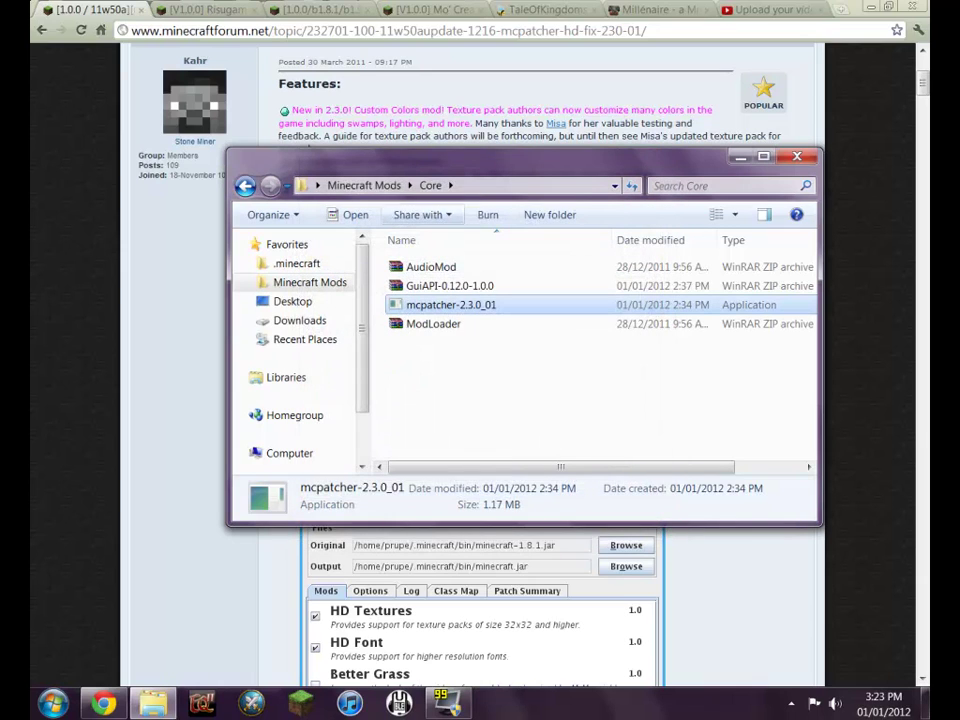
left_click(595, 390)
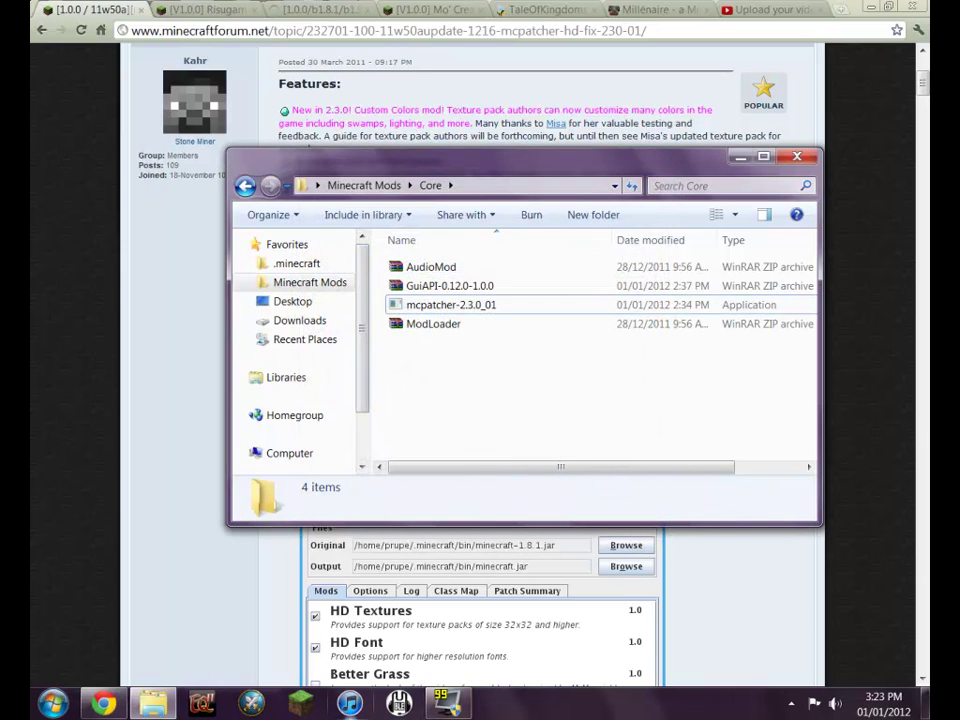
Launch Minecraft with the saved credentials in a maximized window and keep Misa401.zip as the texture pack.
left_click(300, 704)
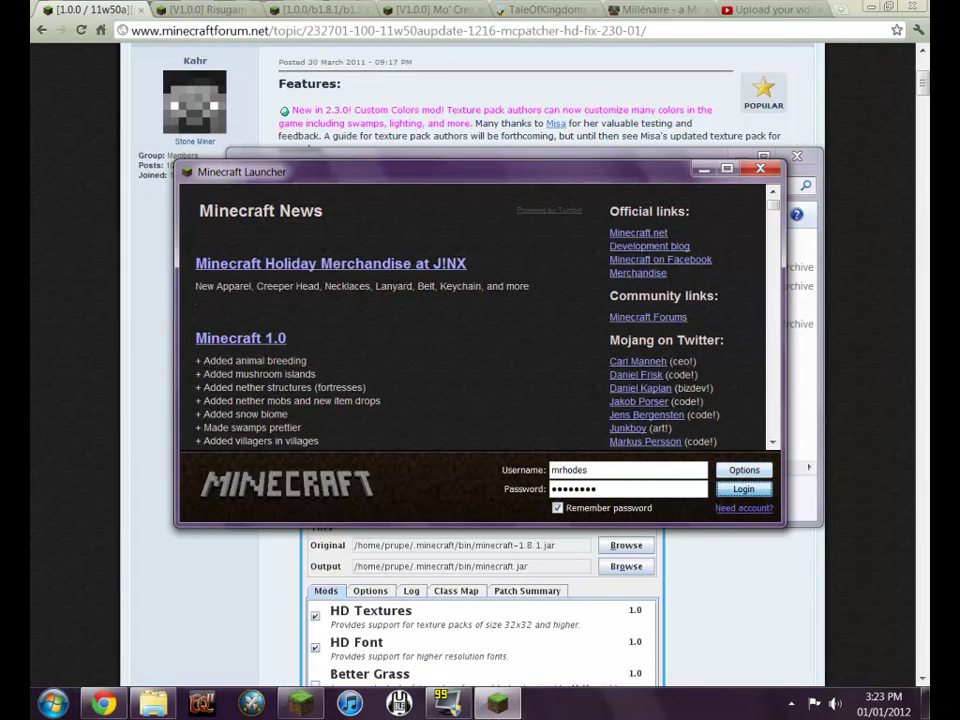
left_click(743, 489)
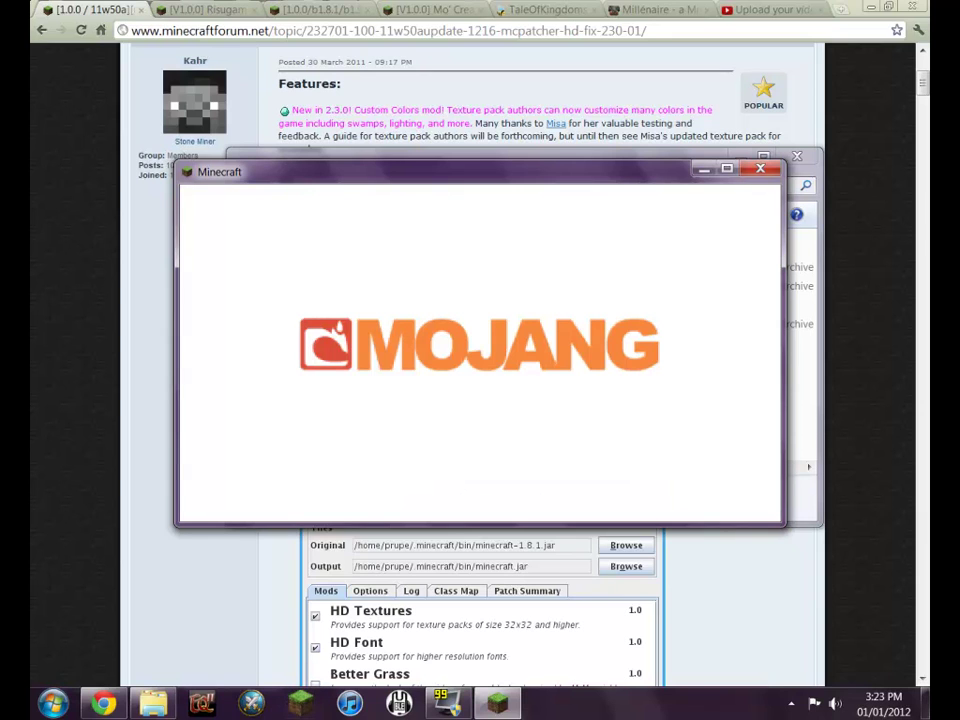
left_click(727, 169)
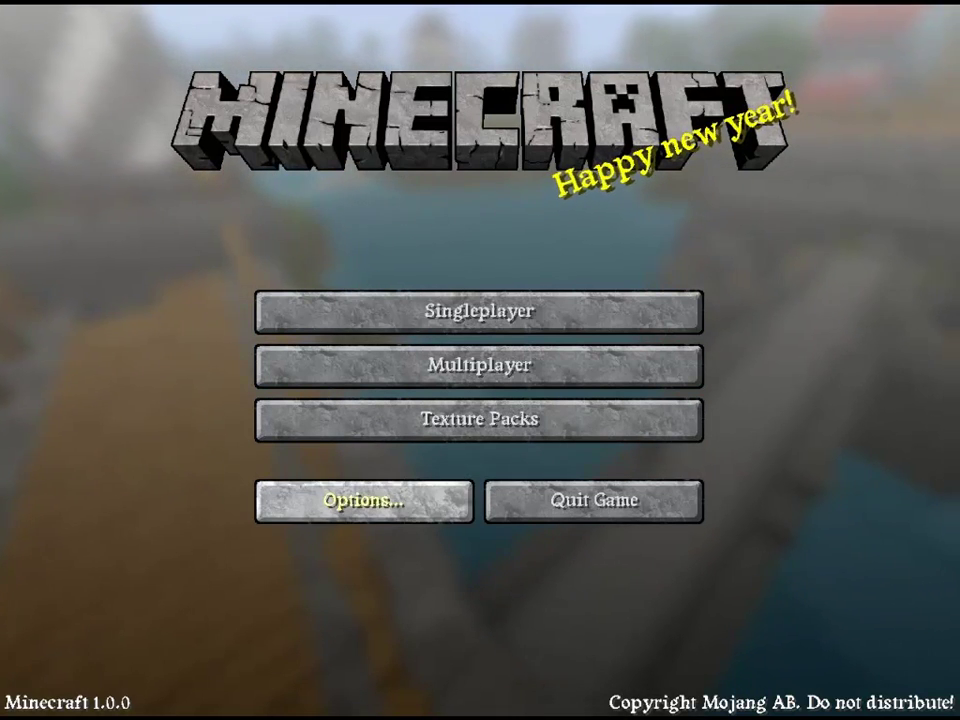
left_click(480, 419)
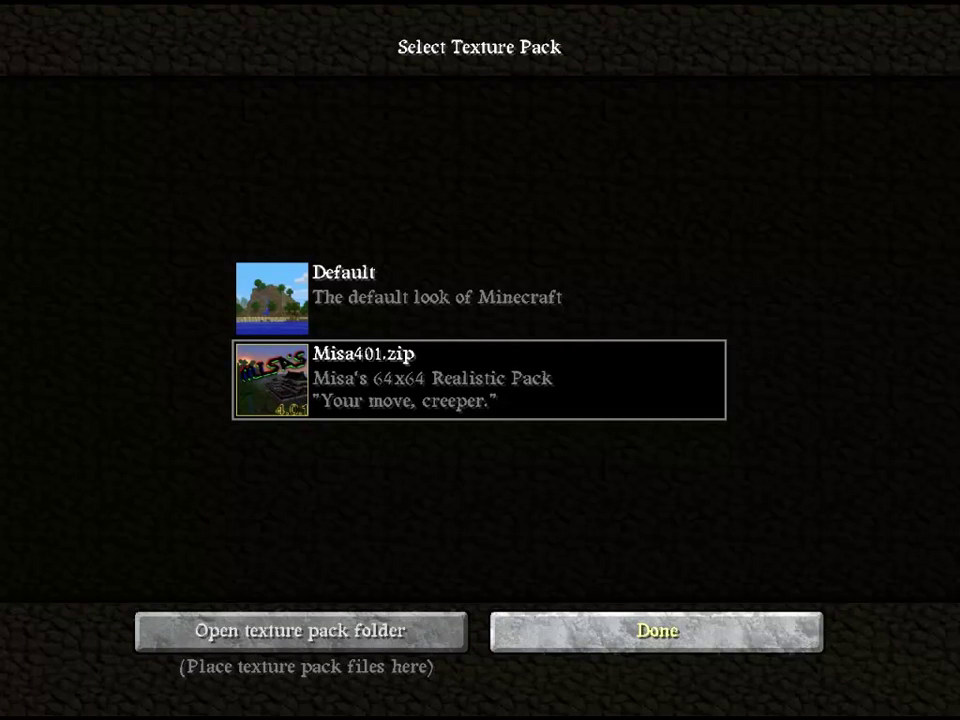
left_click(657, 631)
Create a Survival world named New World, and save and quit it to the title screen.
left_click(480, 311)
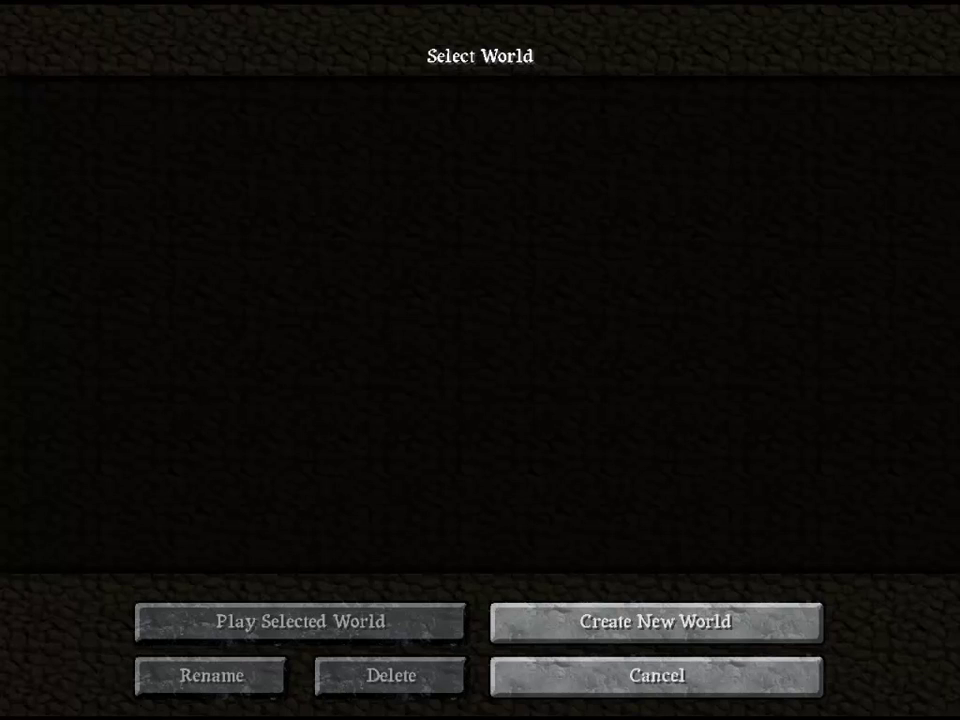
left_click(656, 621)
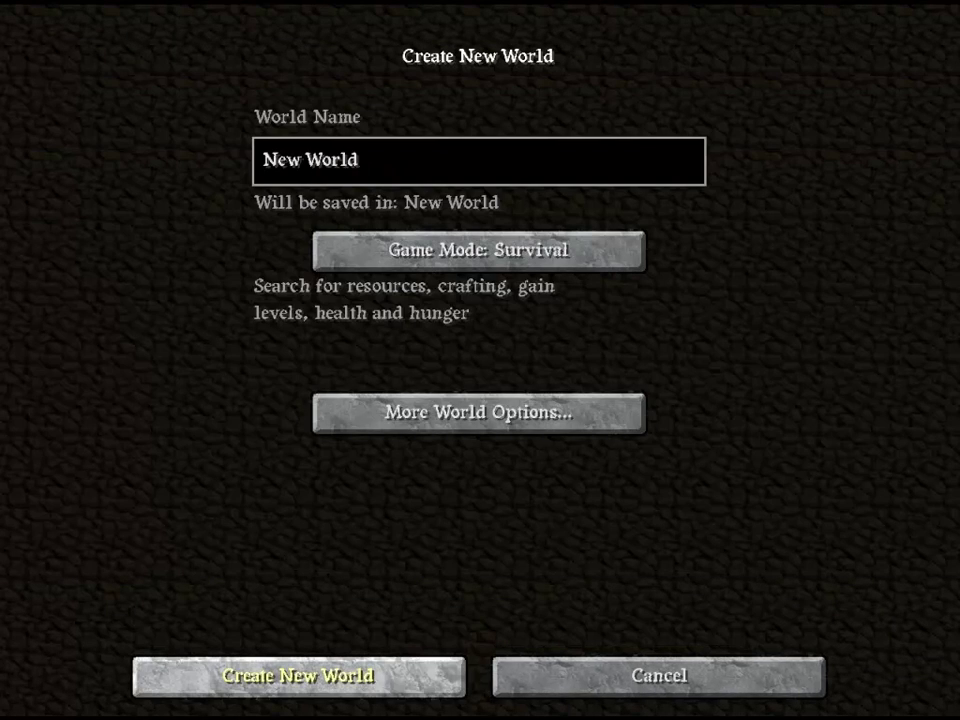
left_click(298, 676)
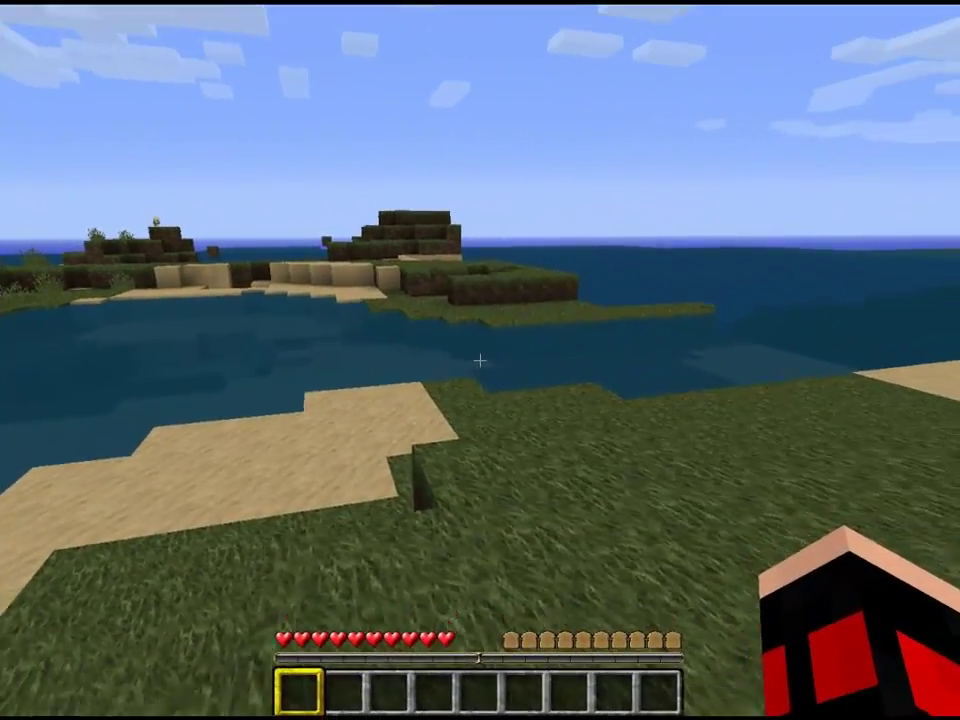
key("Escape")
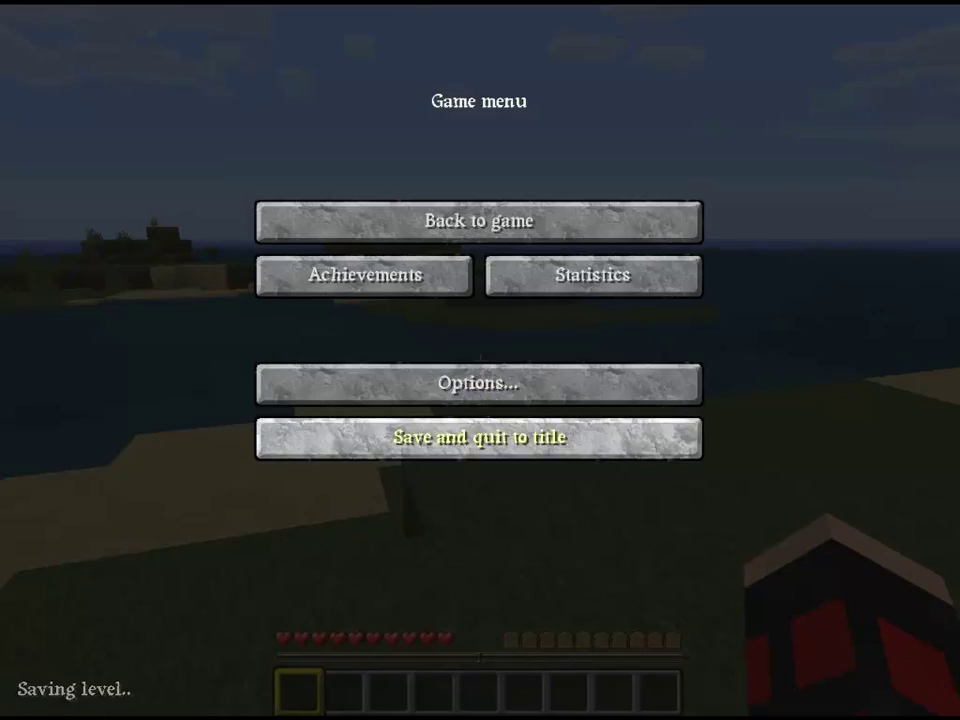
left_click(480, 430)
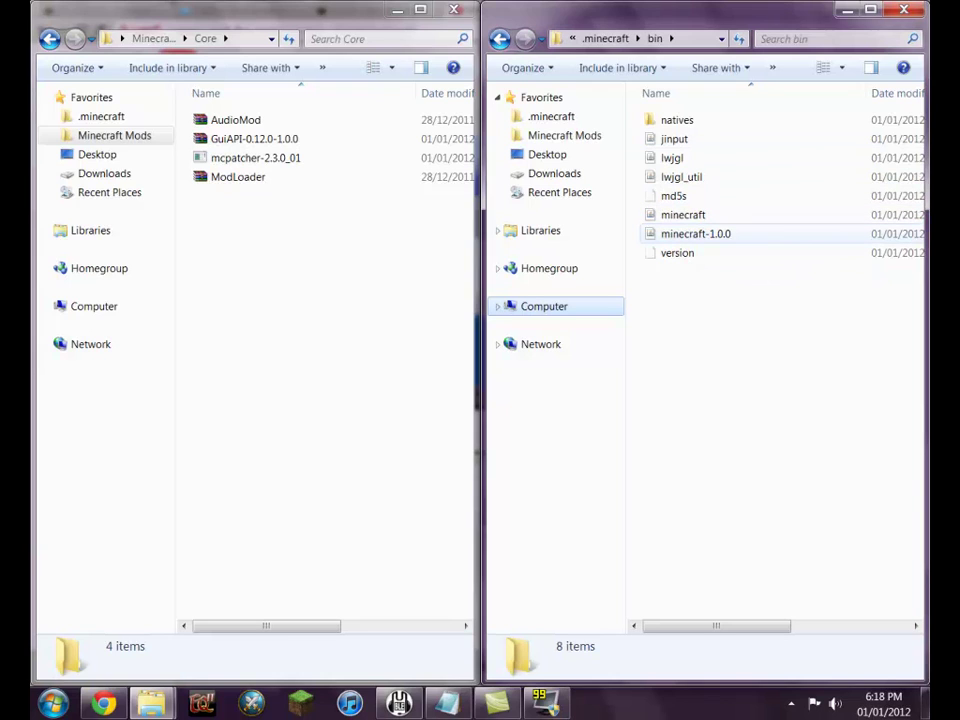
Make a backup copy of the minecraft jar file within the bin folder.
left_click(708, 214)
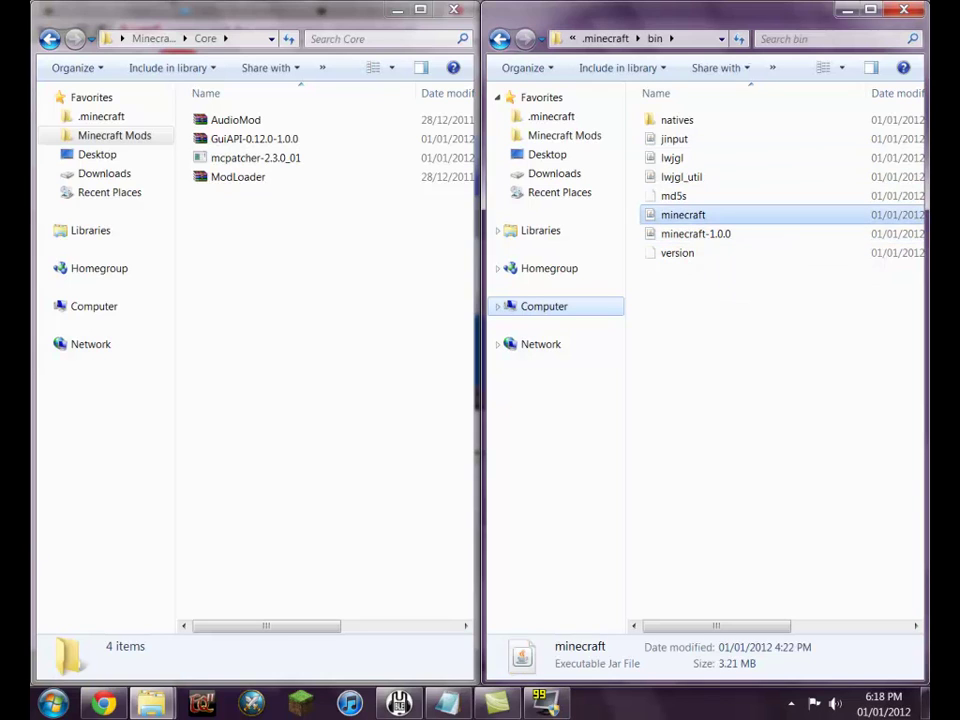
right_click(681, 217)
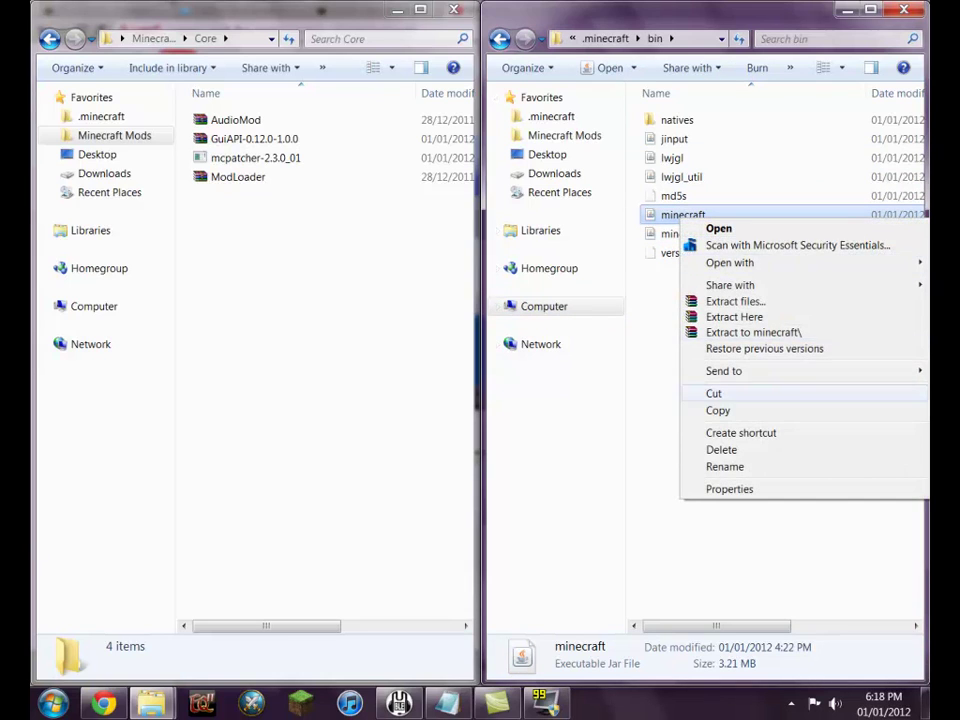
left_click(718, 410)
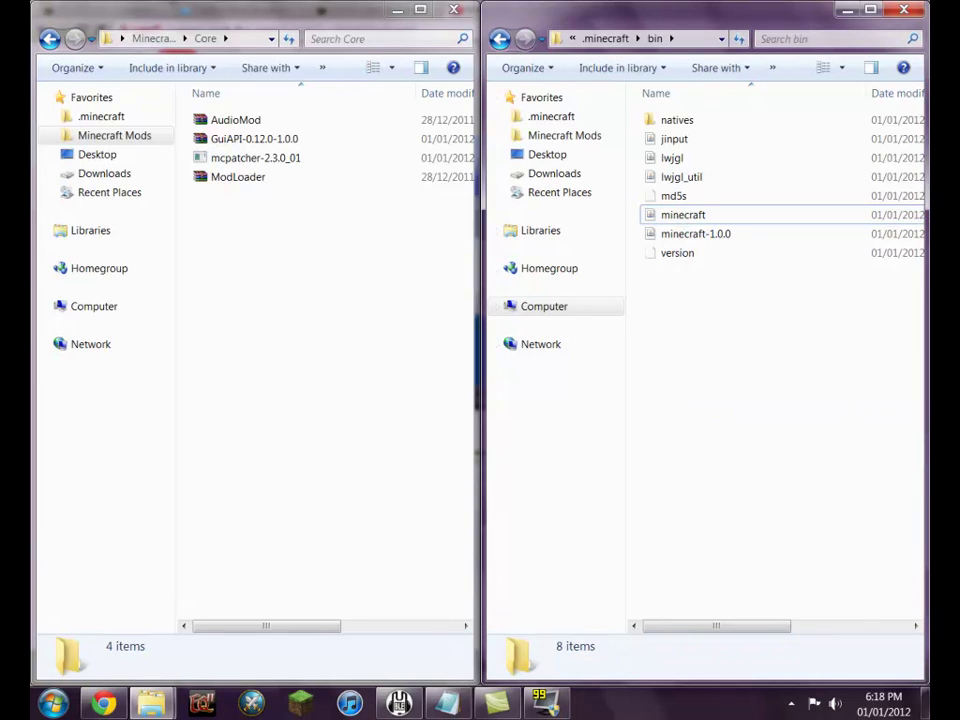
right_click(671, 311)
left_click(697, 437)
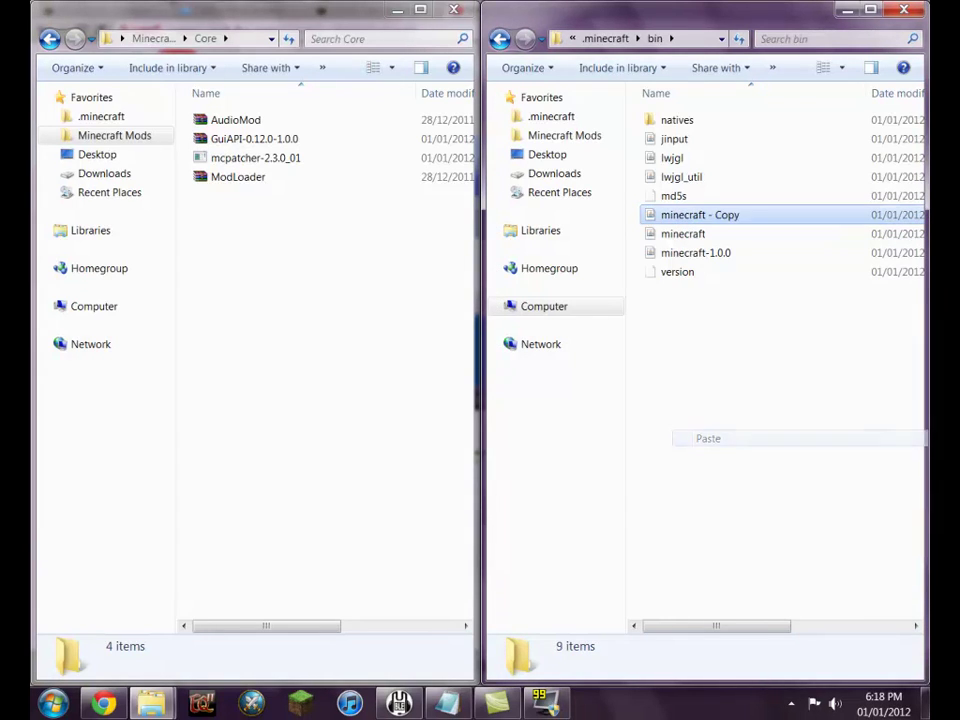
Open the original minecraft jar in WinRAR and place its window beside the Core folder window.
left_click(683, 233)
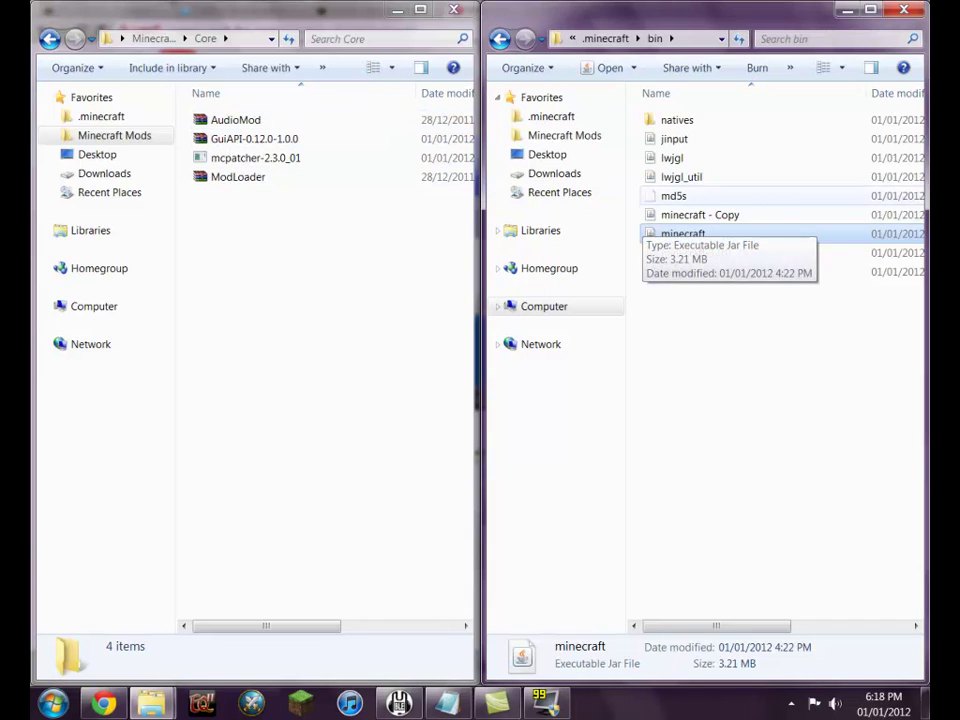
right_click(680, 233)
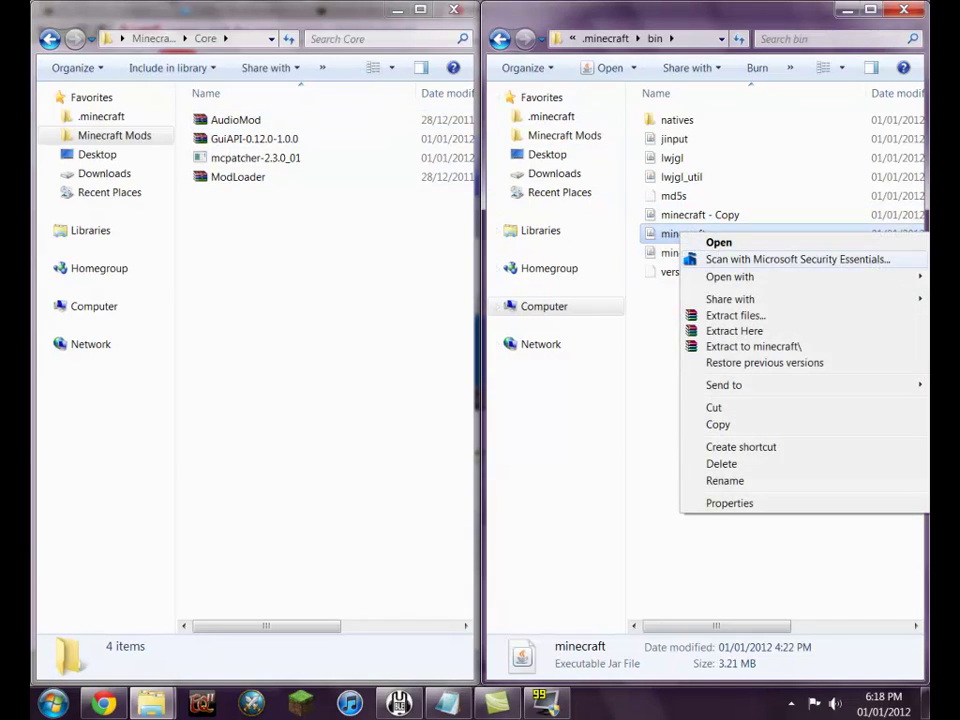
mouse_move(730, 276)
left_click(549, 295)
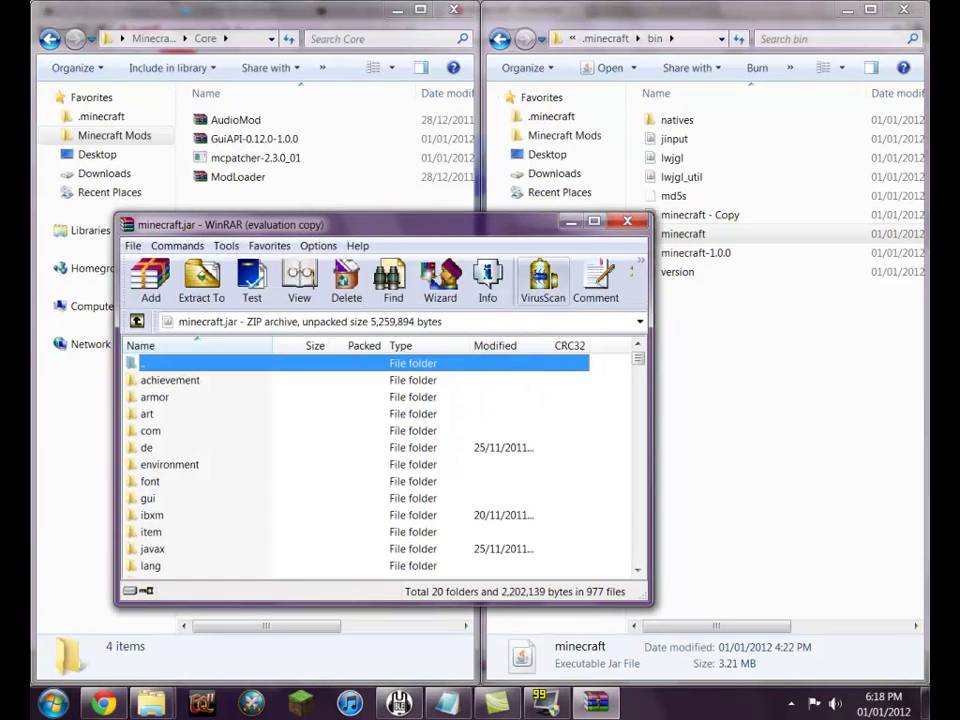
left_click_drag(440, 227, 958, 203)
Add all files from the ModLoader archive to minecraft.jar, and close the ModLoader archive.
left_click(237, 176)
double_click(237, 176)
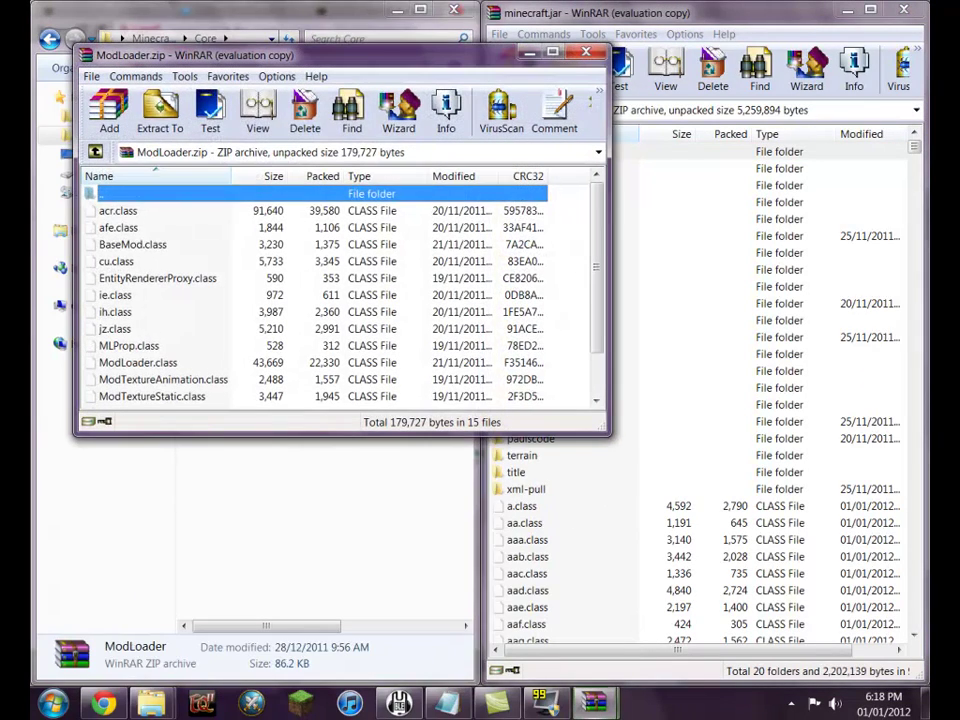
left_click(116, 261)
key("ctrl+a")
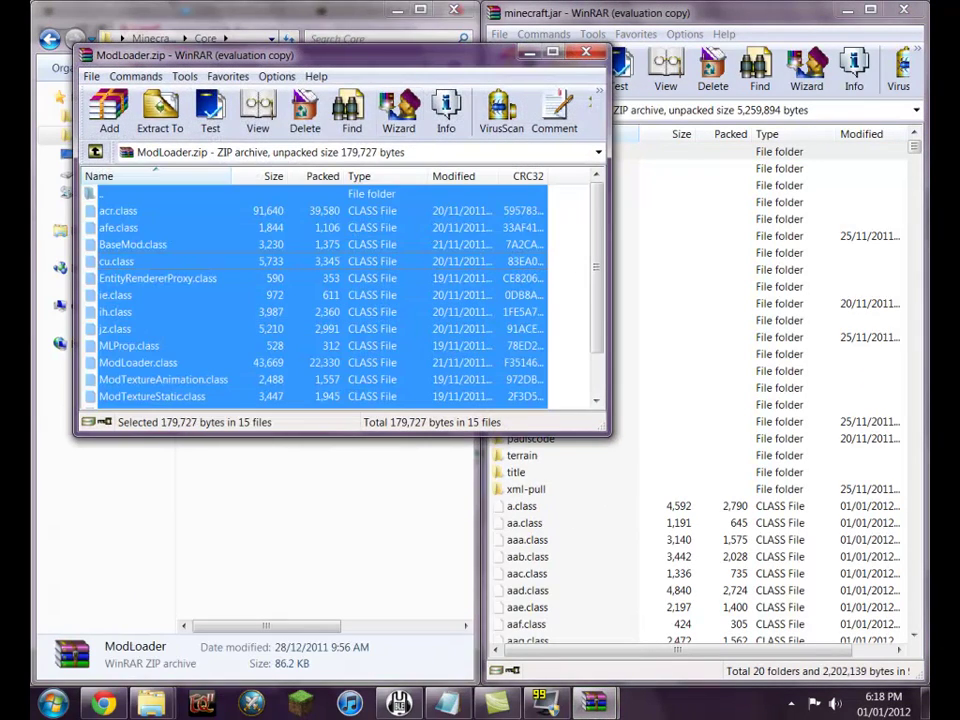
left_click_drag(133, 244, 700, 330)
key("Return")
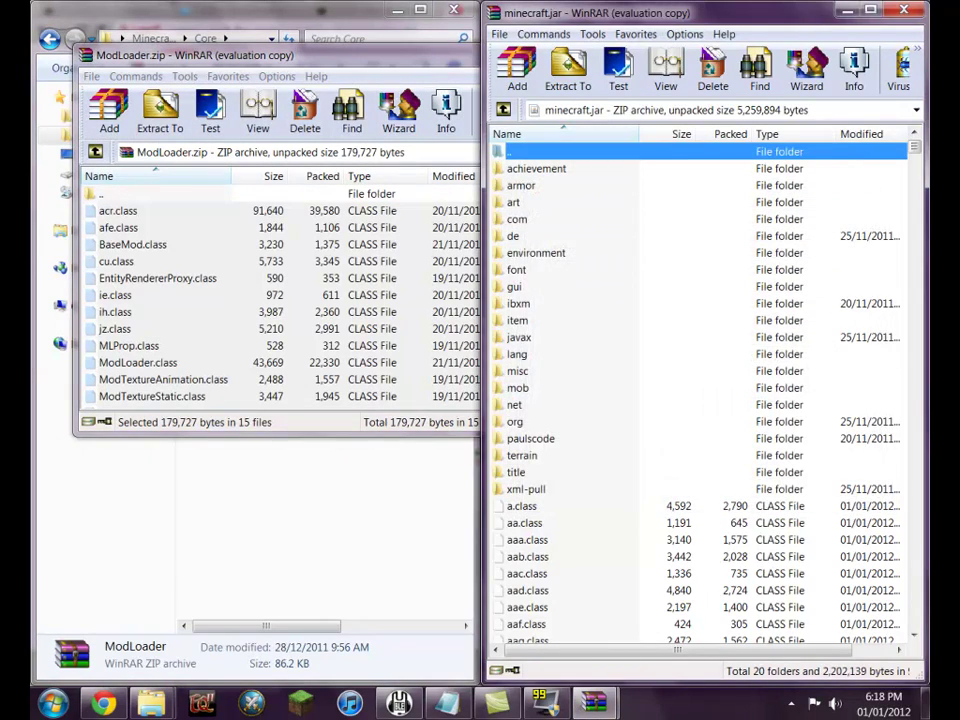
key("alt+Tab")
key("alt+F4")
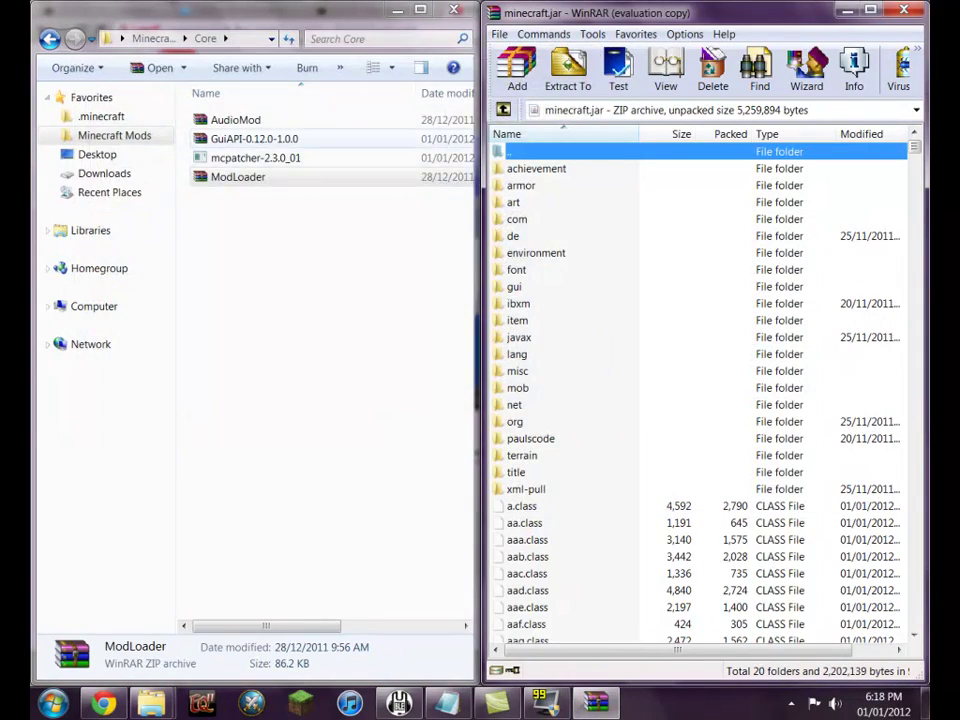
Add all contents of the GuiAPI-0.12.0-1.0.0 archive to minecraft.jar, and close the GuiAPI archive.
double_click(254, 138)
key("ctrl+a")
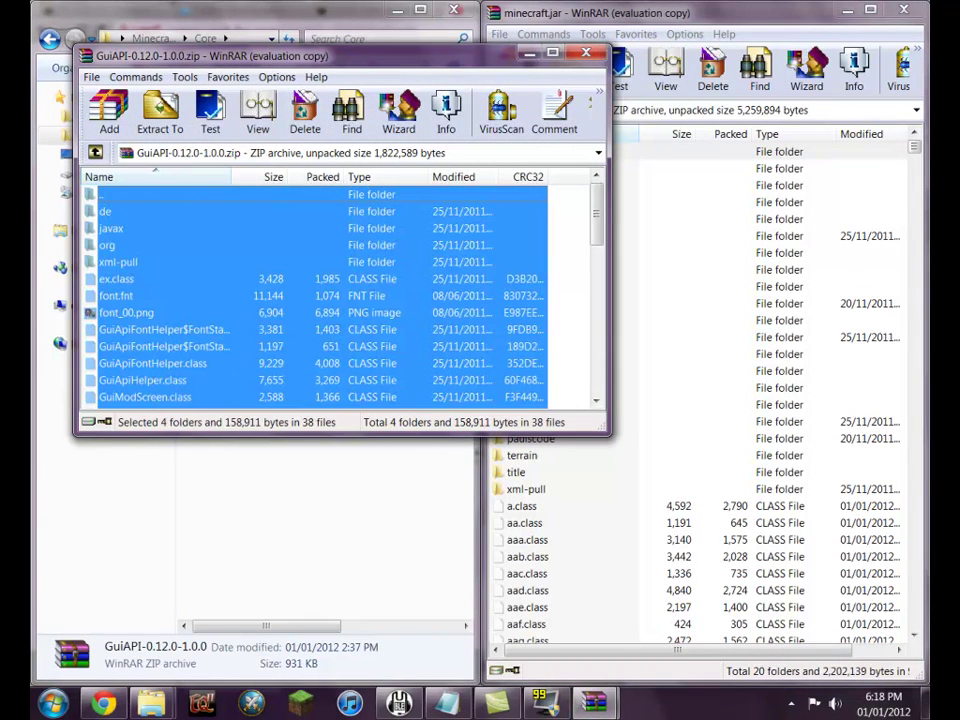
left_click(150, 228)
left_click_drag(150, 228, 700, 350)
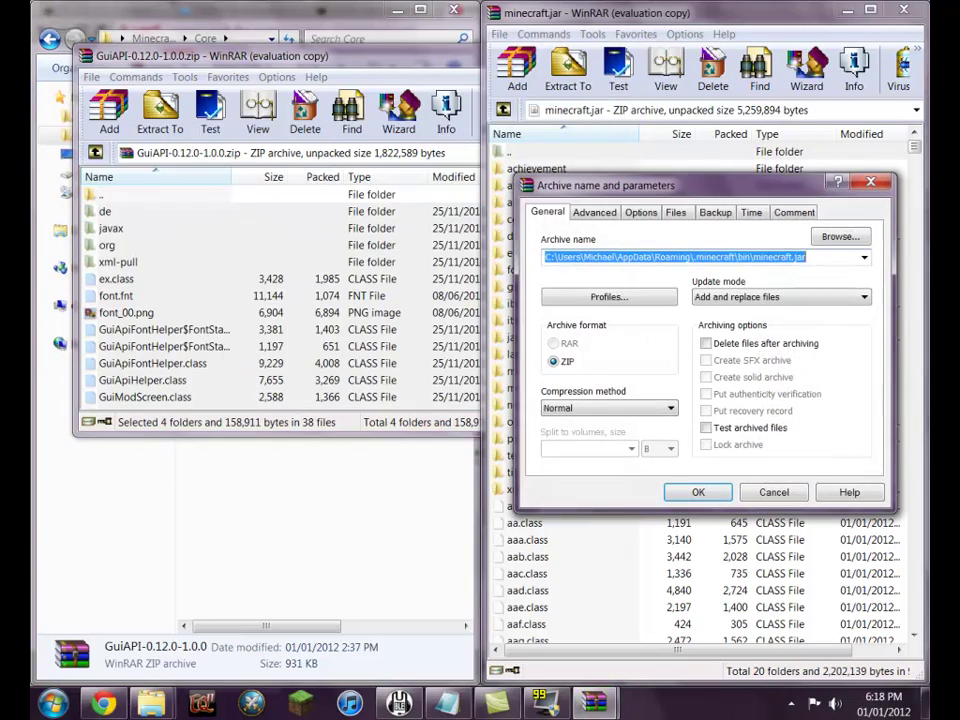
key("Return")
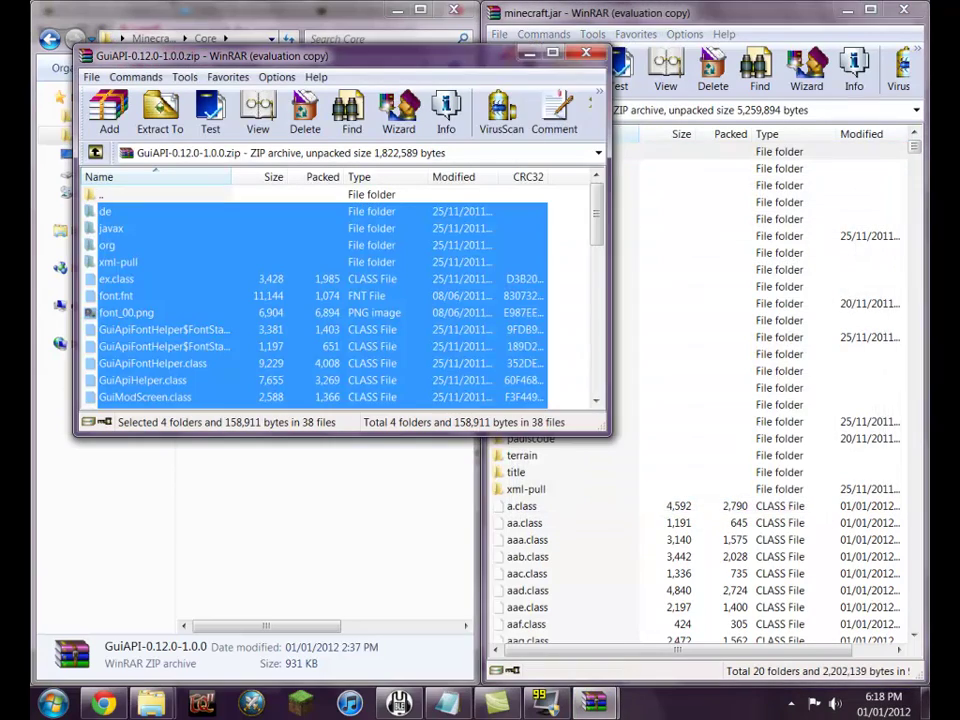
left_click(583, 55)
Add the ibxm and paulscode folders and ahm.class from the AudioMod archive to minecraft.jar.
left_click(330, 200)
double_click(236, 120)
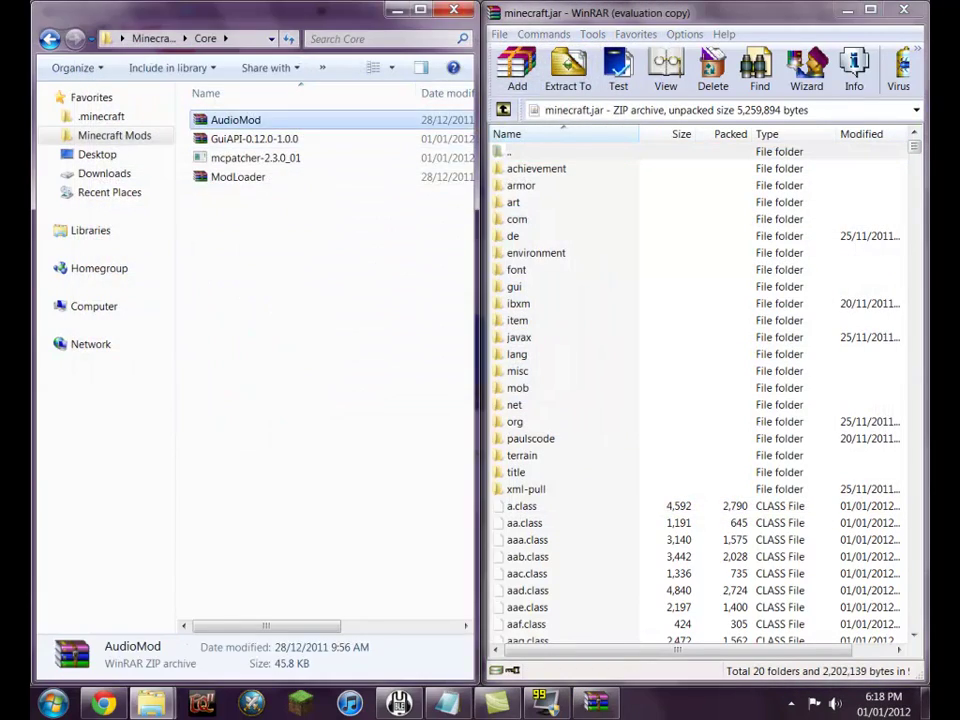
left_click_drag(185, 300, 720, 330)
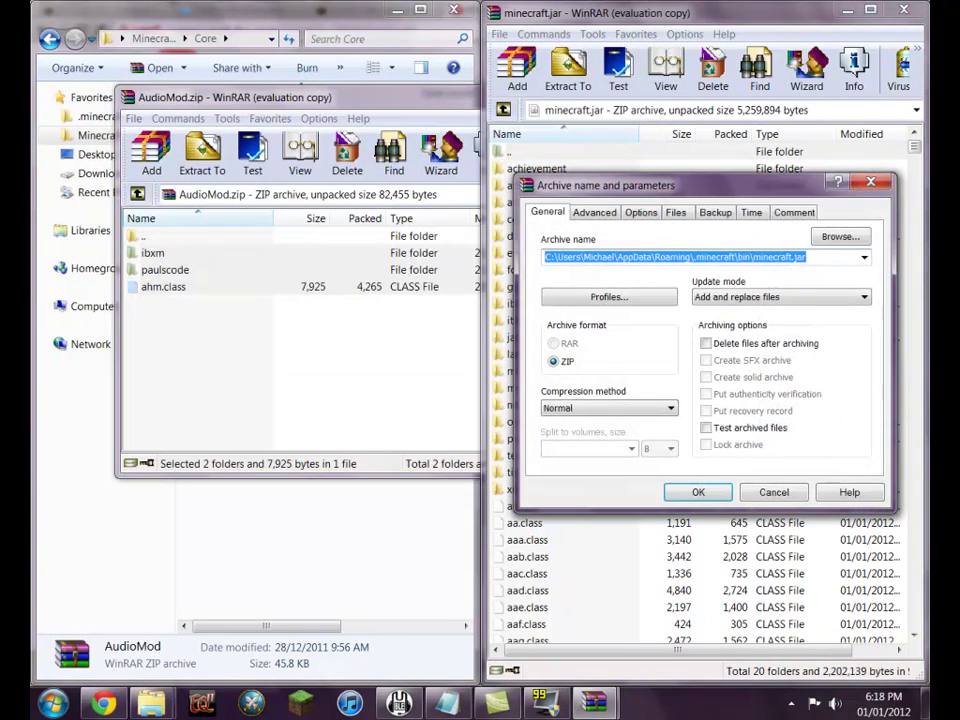
key("Return")
left_click(300, 360)
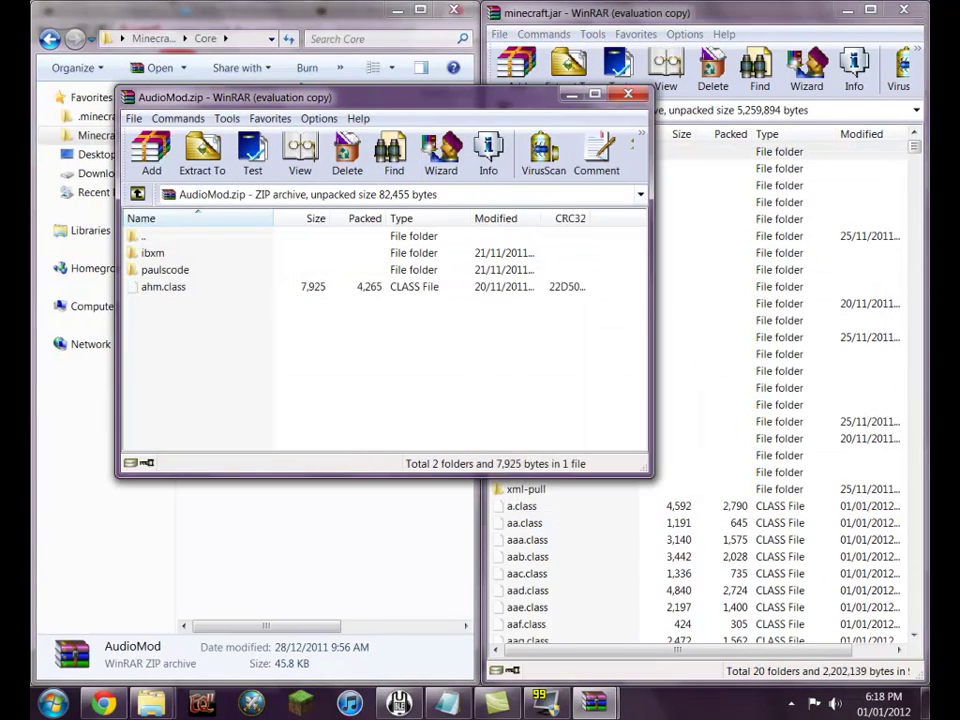
Close the AudioMod archive, and copy MoCreatures.zip from the DrZhark's Mo'Creatures Mod v3.1.0 archive into the .minecraft mods folder.
left_click(628, 94)
left_click(330, 250)
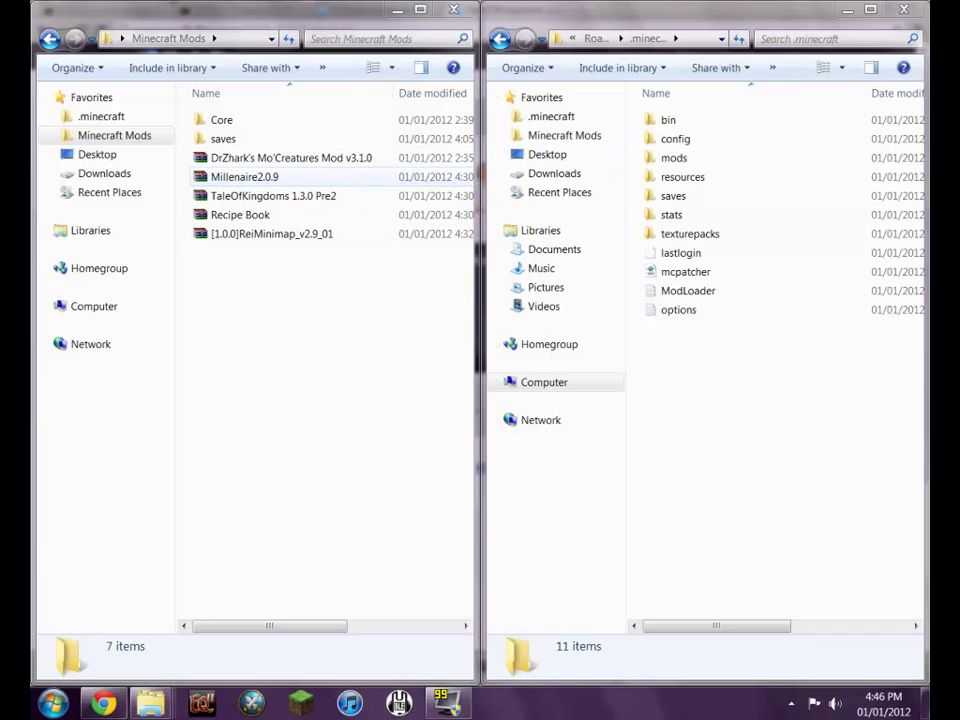
double_click(291, 157)
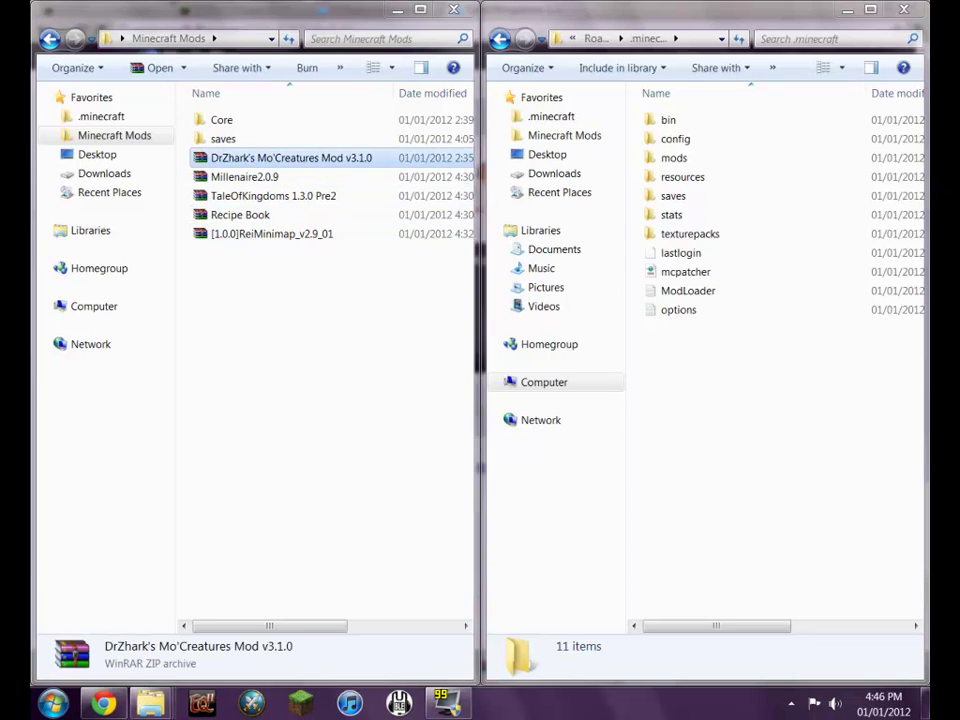
double_click(290, 158)
left_click_drag(610, 222, 391, 259)
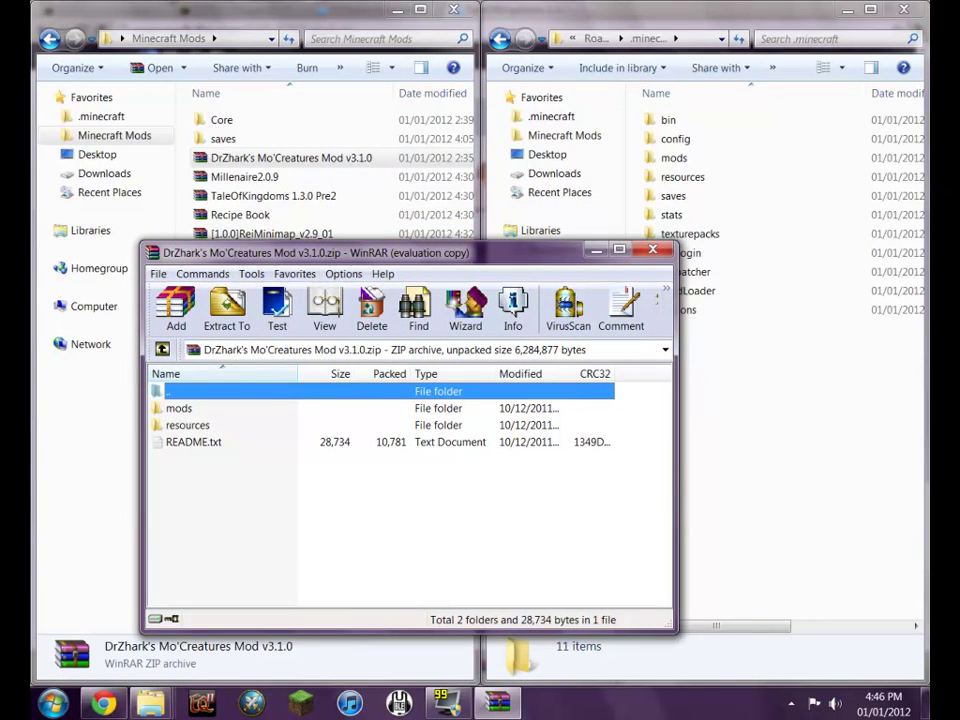
double_click(179, 408)
left_click(203, 408)
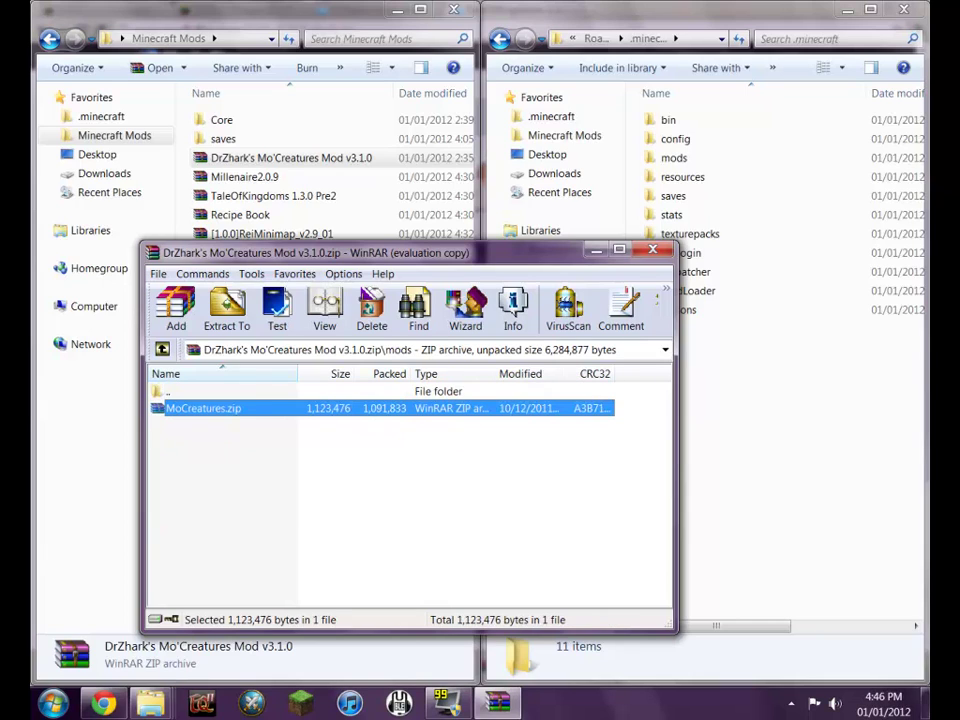
left_click_drag(203, 408, 674, 158)
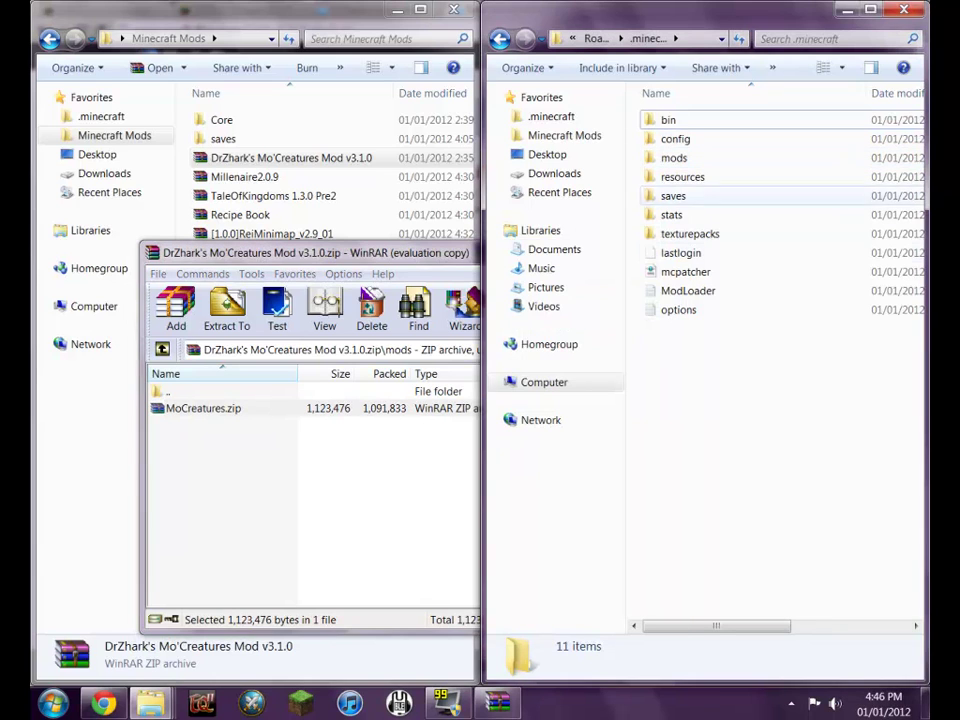
Merge the resources folder from the Mo'Creatures archive into the existing one in .minecraft, and close the archive.
double_click(168, 391)
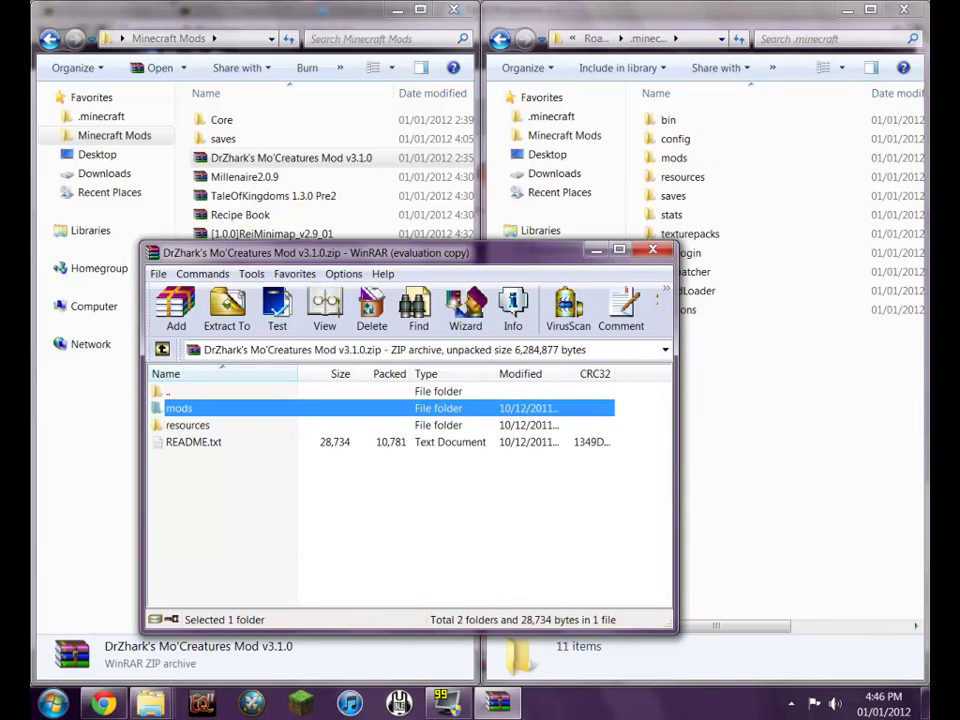
left_click(188, 425)
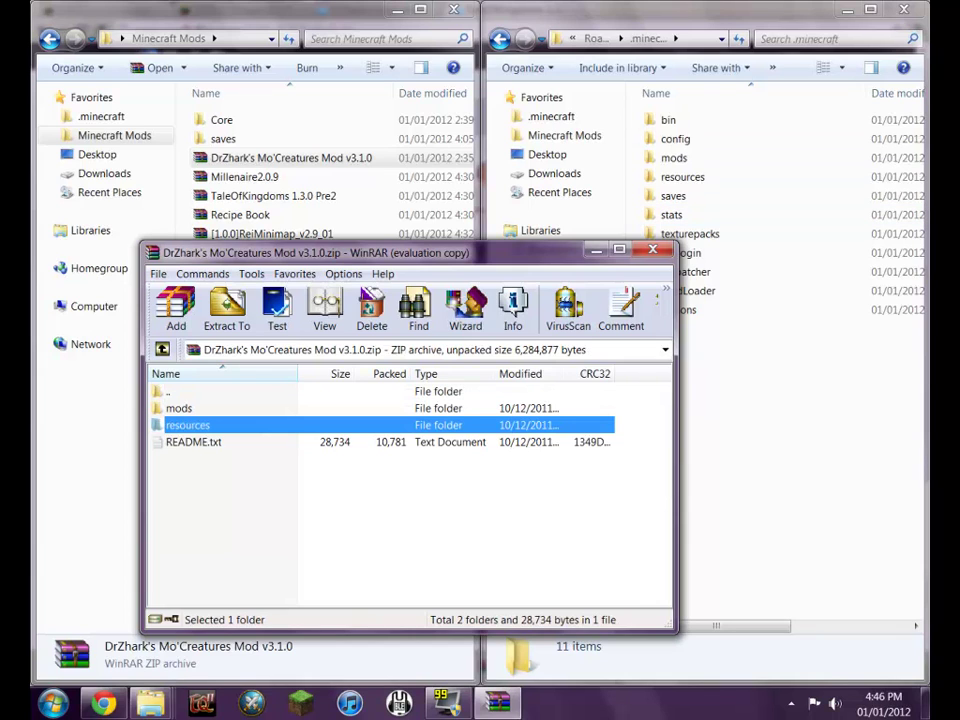
left_click_drag(188, 425, 760, 400)
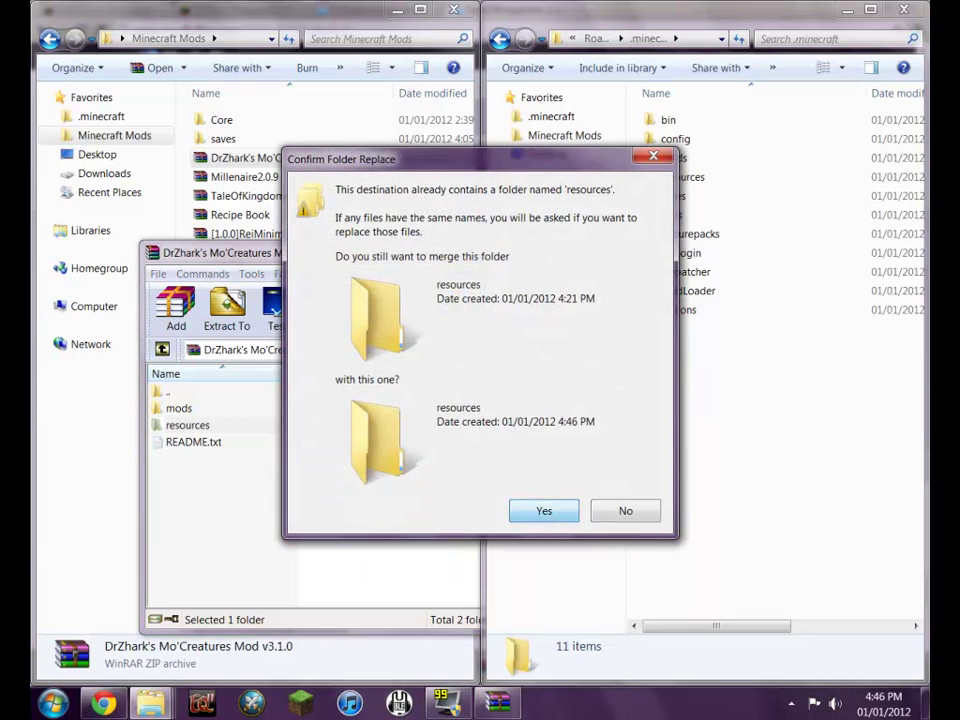
left_click(543, 510)
left_click(380, 520)
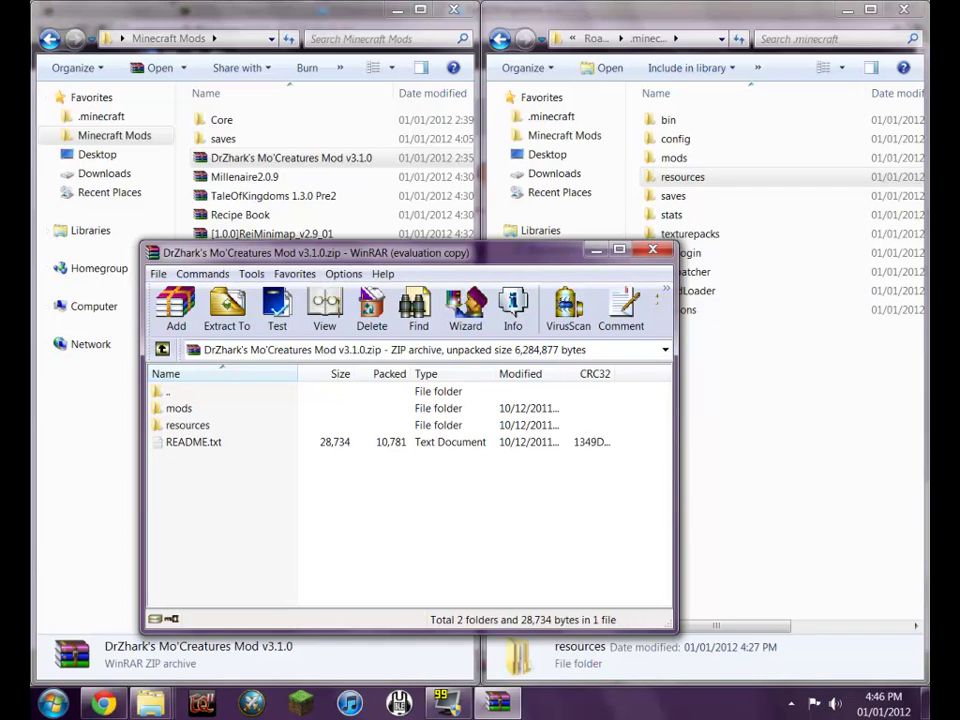
left_click(652, 250)
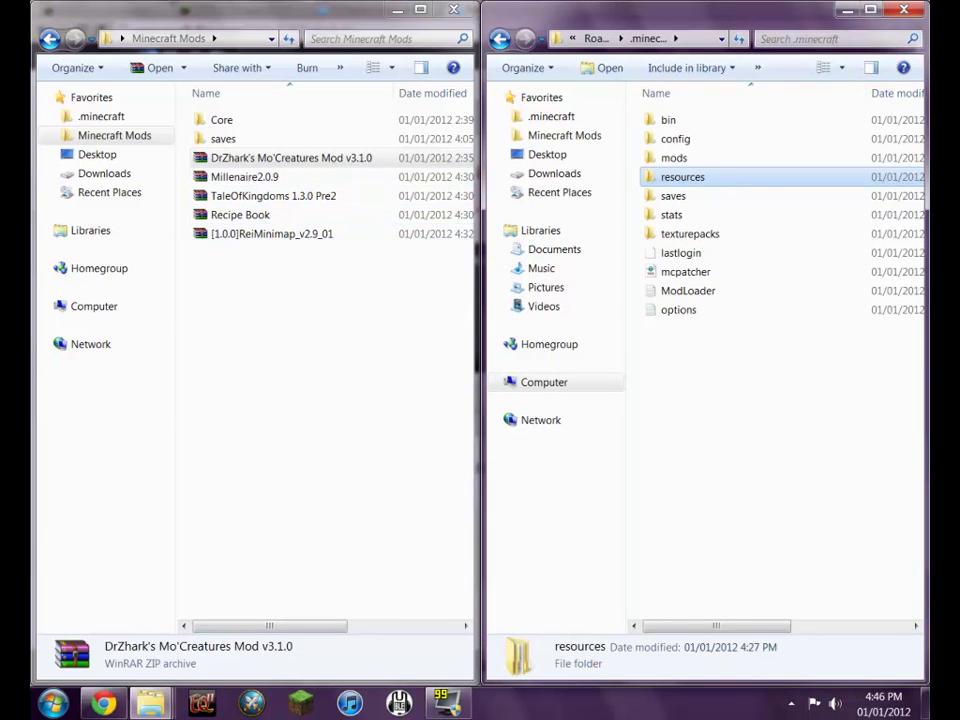
Move the [1.0.0]ReiMinimap_v2.9_01, Recipe Book and TaleOfKingdoms 1.3.0 Pre2 archives into the .minecraft mods folder.
left_click_drag(272, 233, 172, 350)
double_click(673, 157)
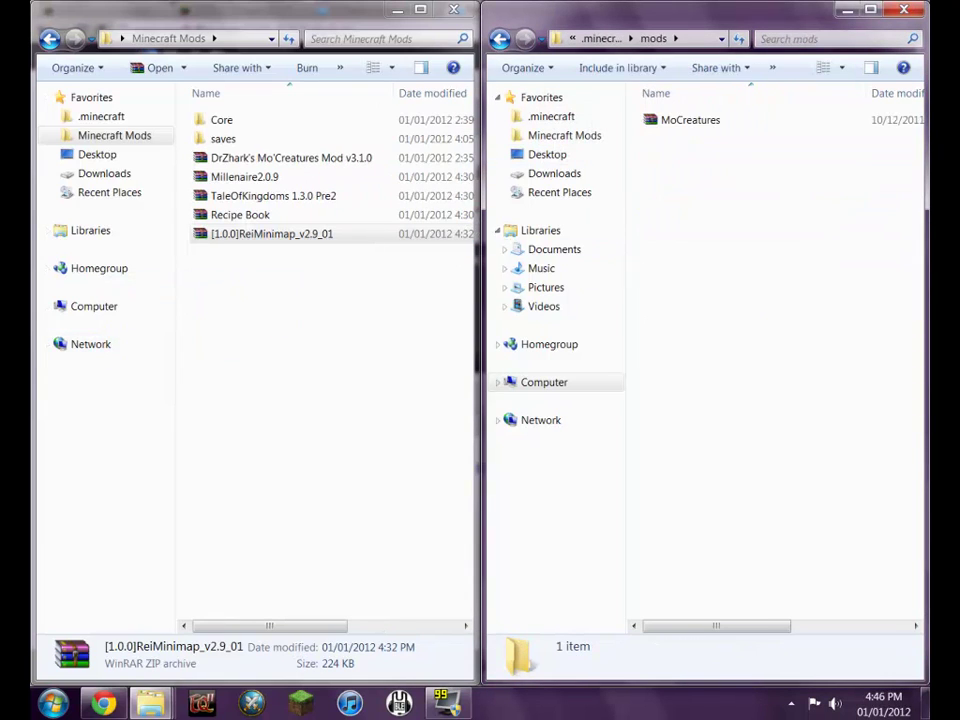
left_click(300, 290)
left_click(271, 233)
left_click_drag(272, 233, 735, 205)
left_click_drag(240, 214, 690, 220)
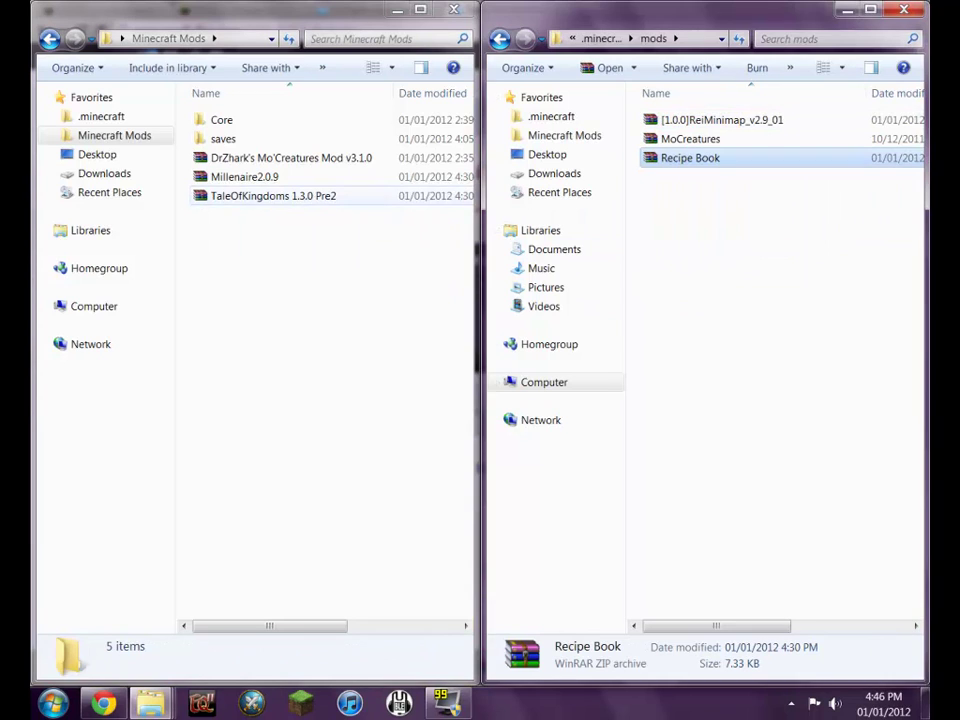
left_click_drag(270, 195, 750, 255)
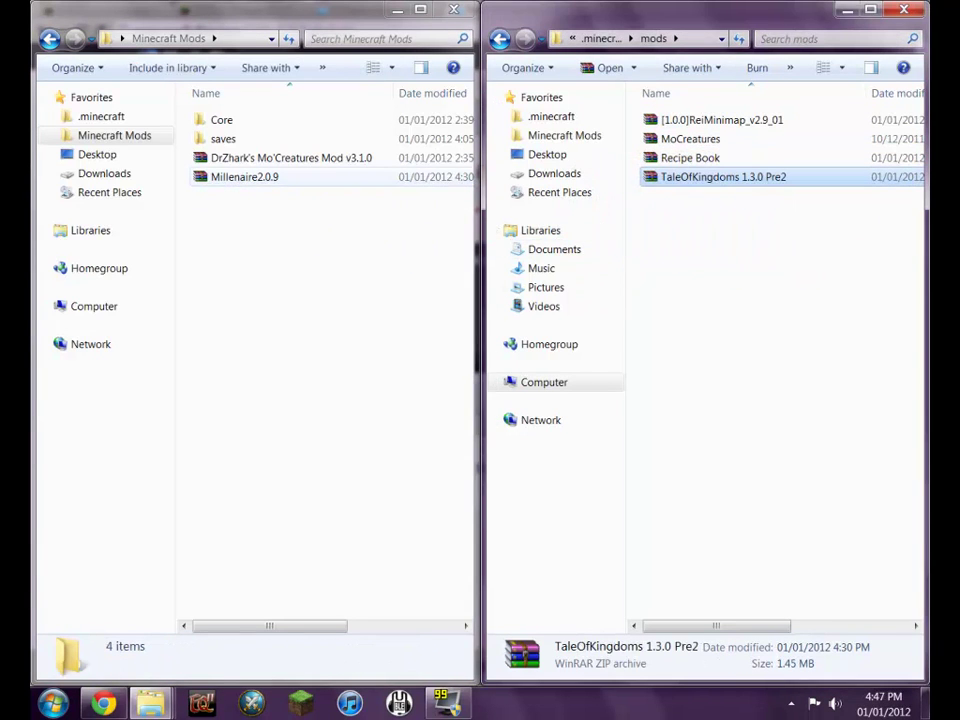
Copy millenaire2.0.9.zip from the "Put in mods folder" directory of the Millenaire2.0.9 archive into the .minecraft mods folder.
double_click(245, 176)
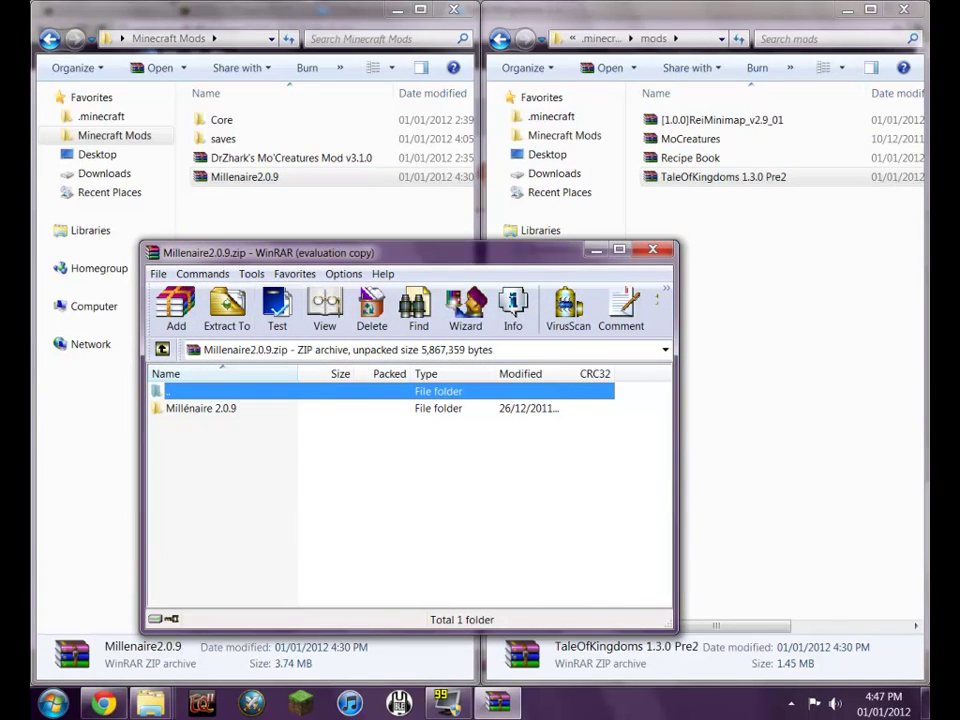
double_click(201, 408)
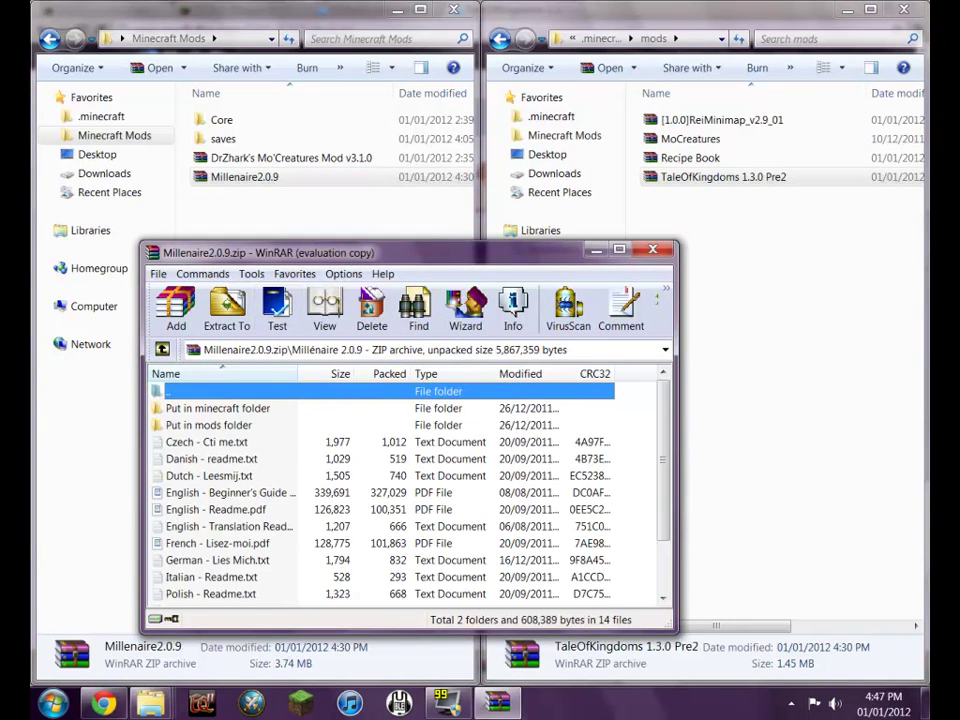
key("Down")
key("Down")
key("Return")
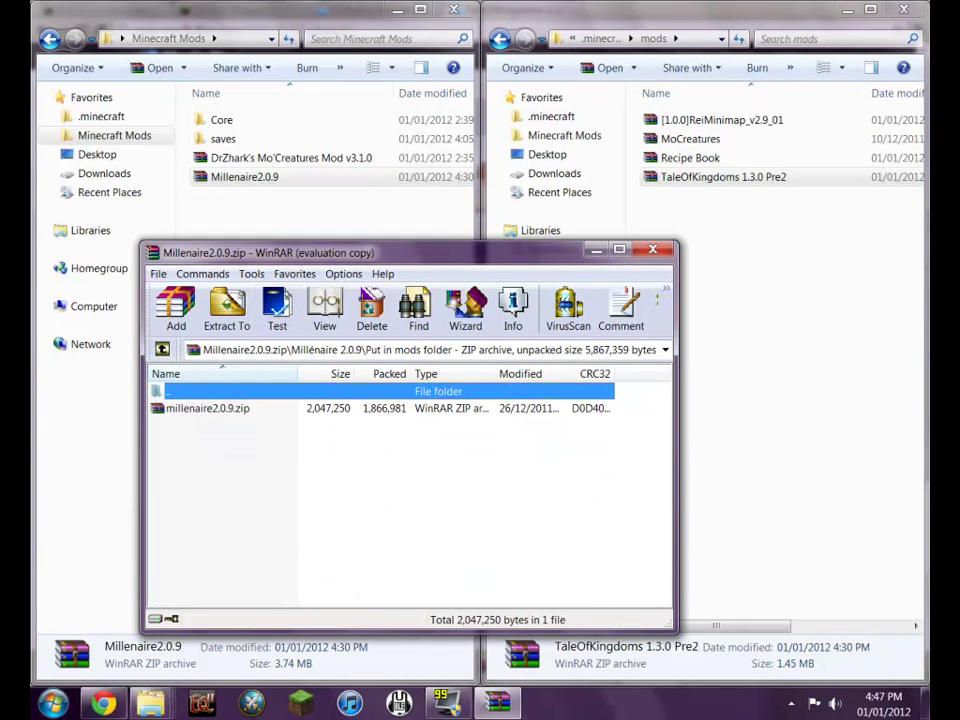
left_click(207, 408)
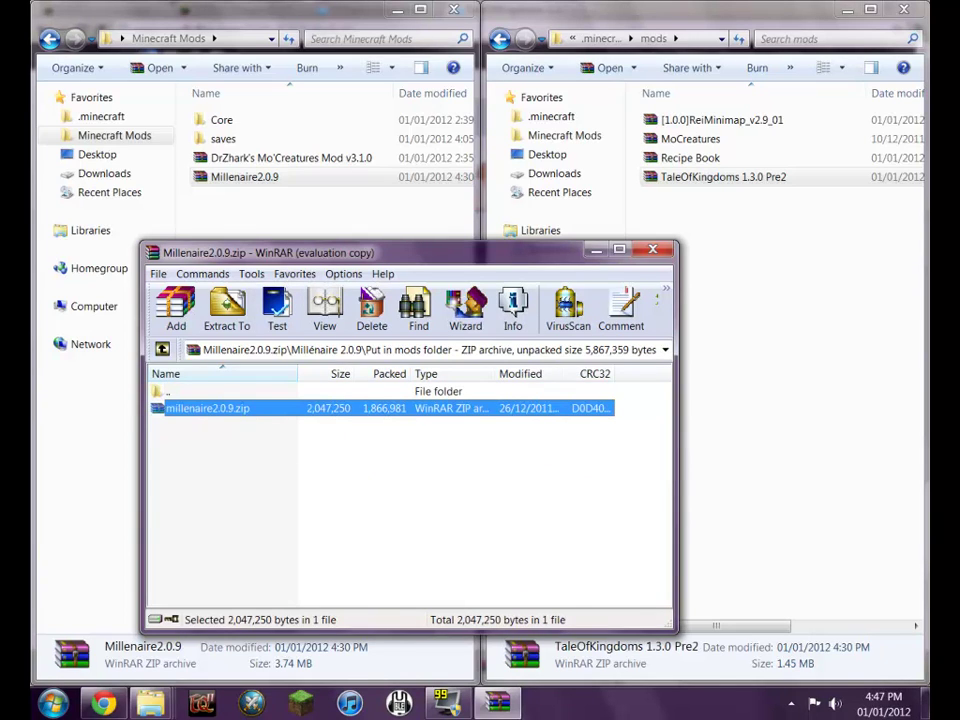
left_click_drag(207, 408, 740, 290)
left_click(740, 290)
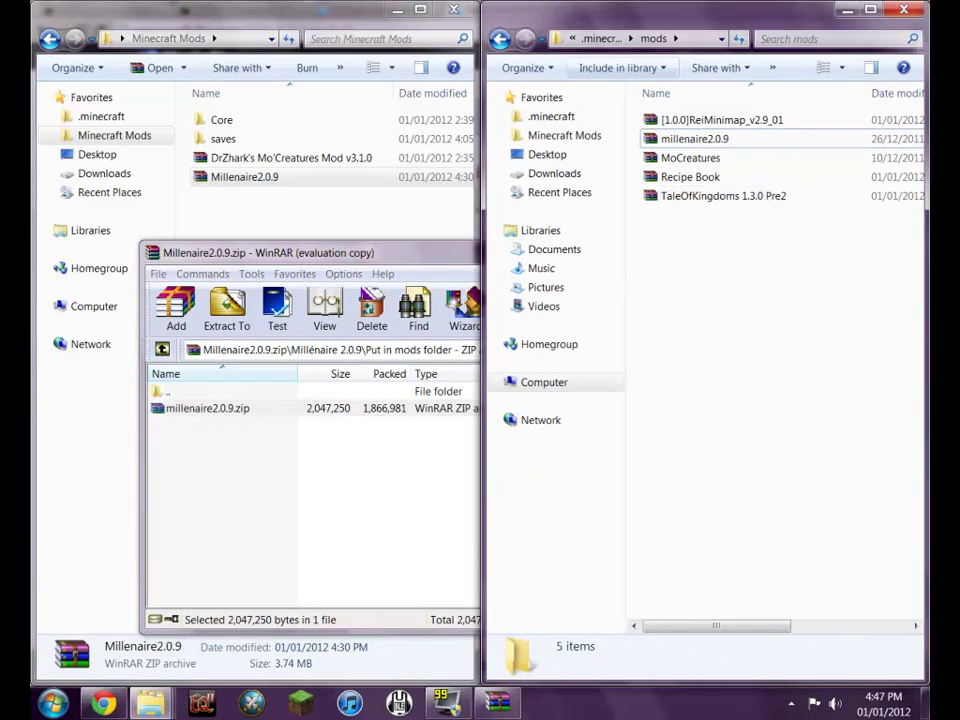
Copy the millenaire and millenaire-custom folders from the archive's "Put in minecraft folder" directory into .minecraft, and close the archive.
left_click(602, 38)
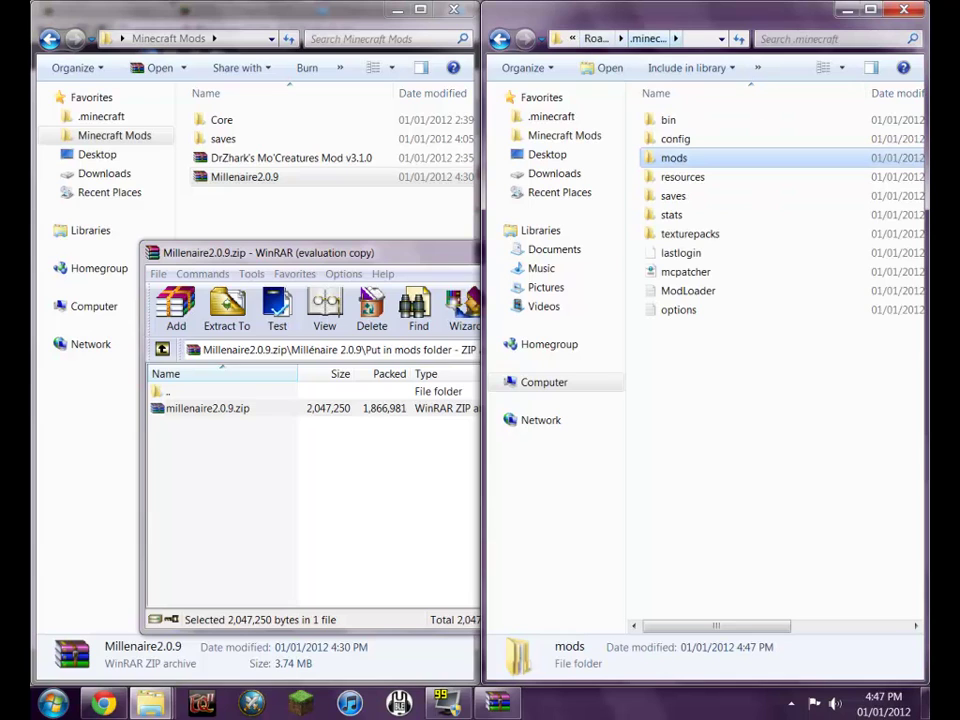
left_click(380, 460)
double_click(200, 391)
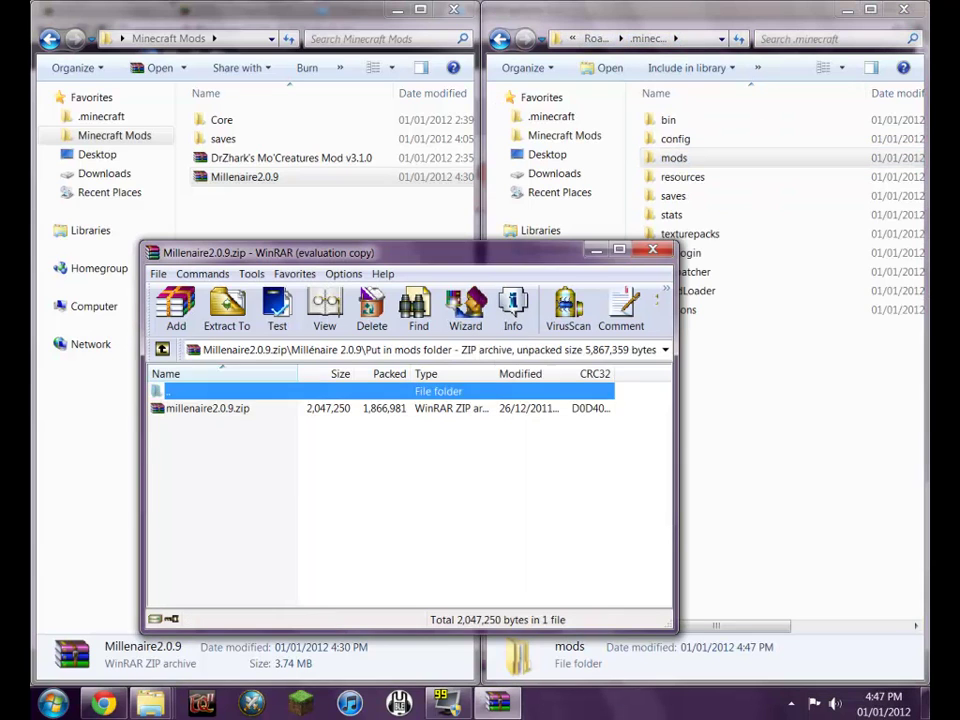
key("Up")
key("Return")
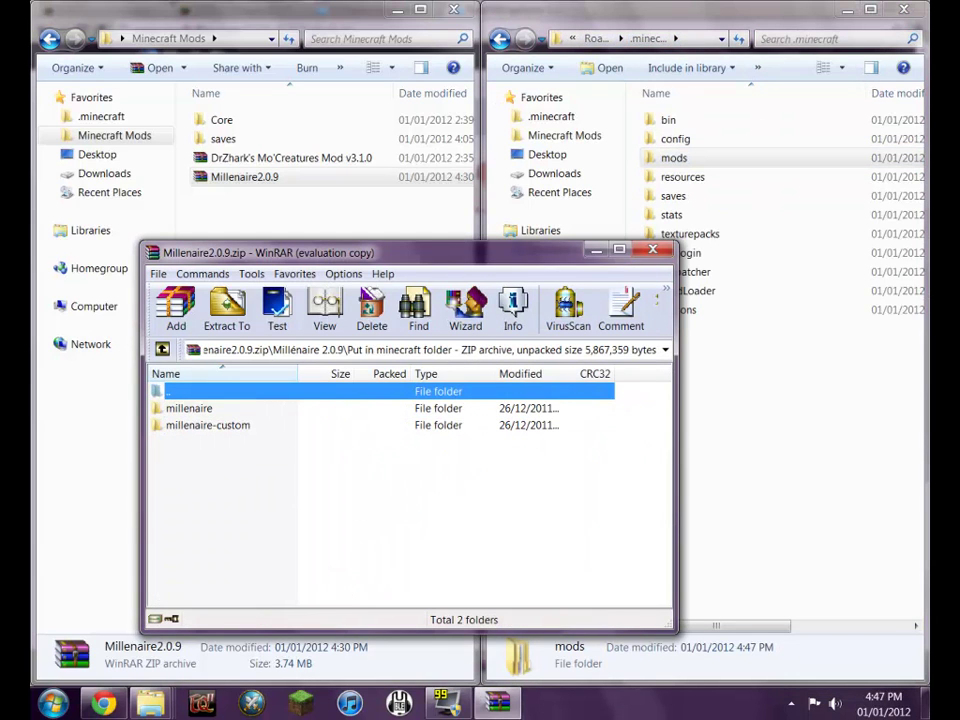
key("ctrl+a")
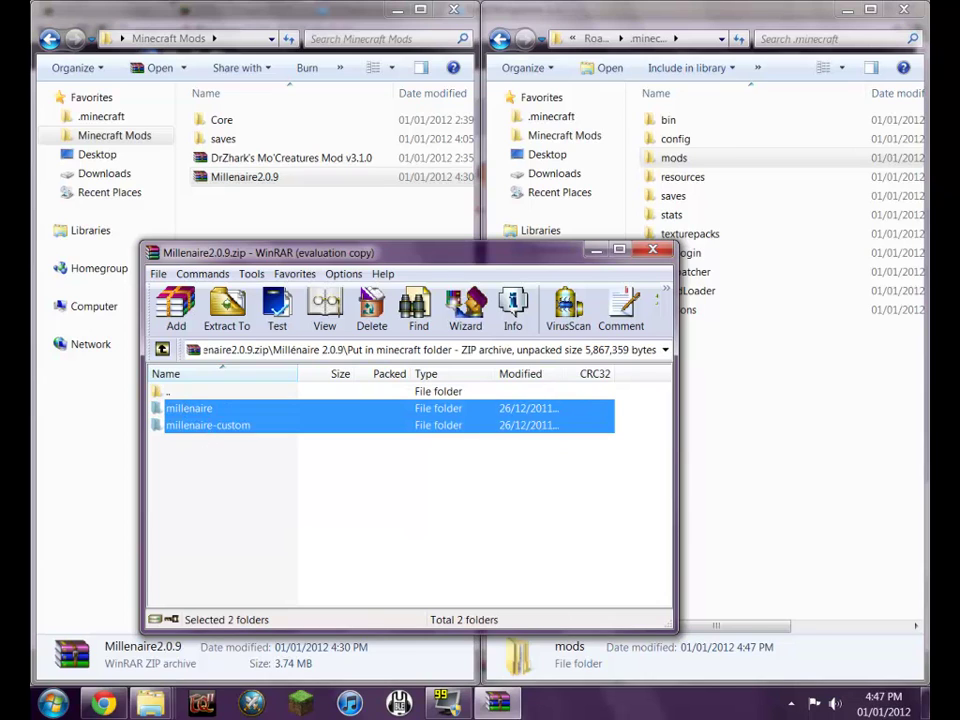
key("ctrl+c")
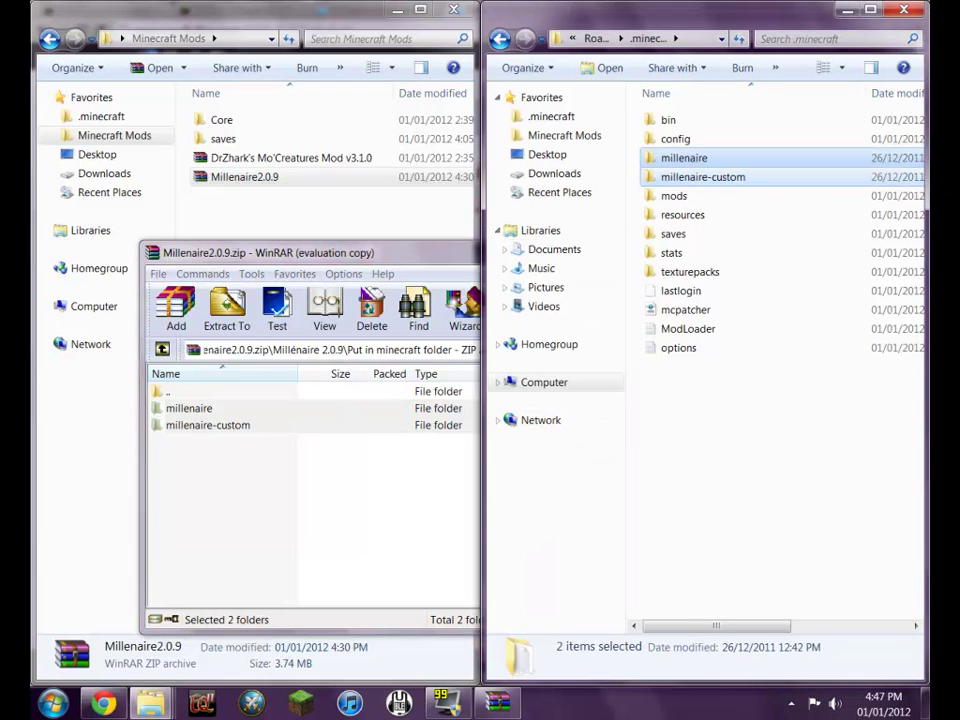
left_click(700, 420)
left_click_drag(390, 253, 364, 225)
left_click(627, 221)
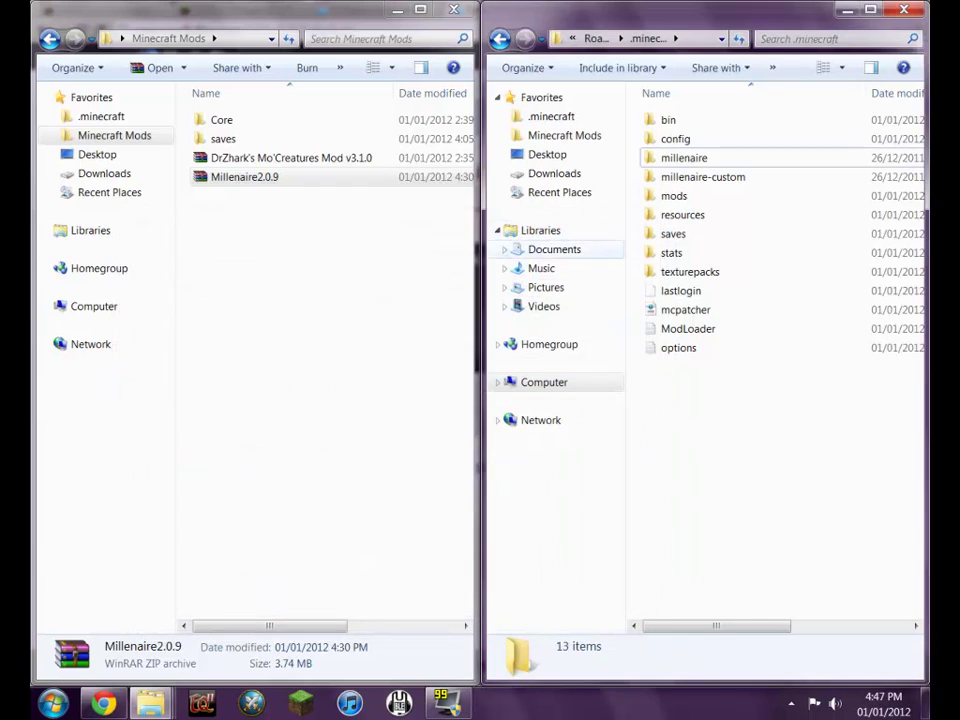
left_click(330, 220)
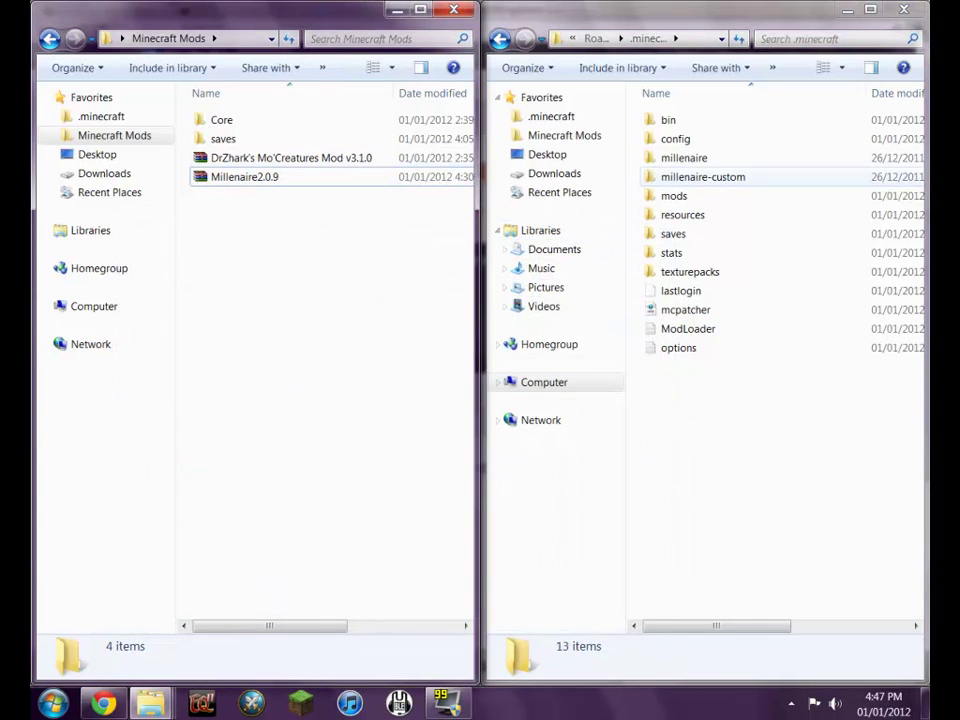
Open the .minecraft mods folder and move the CustomMobSpawner archive from Minecraft Mods into it.
double_click(674, 196)
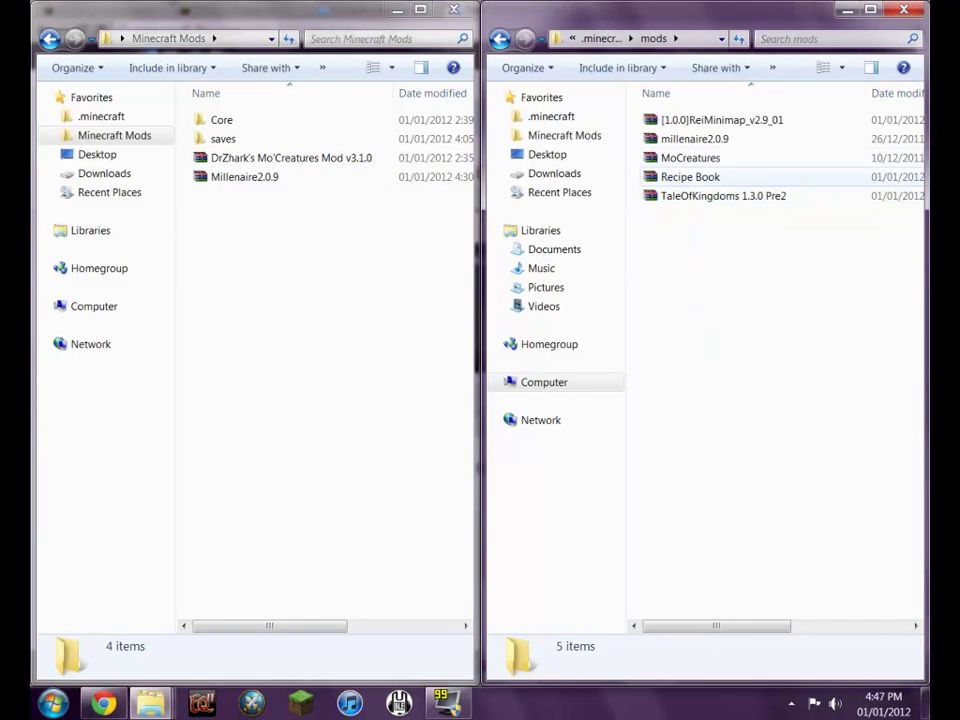
left_click(380, 210)
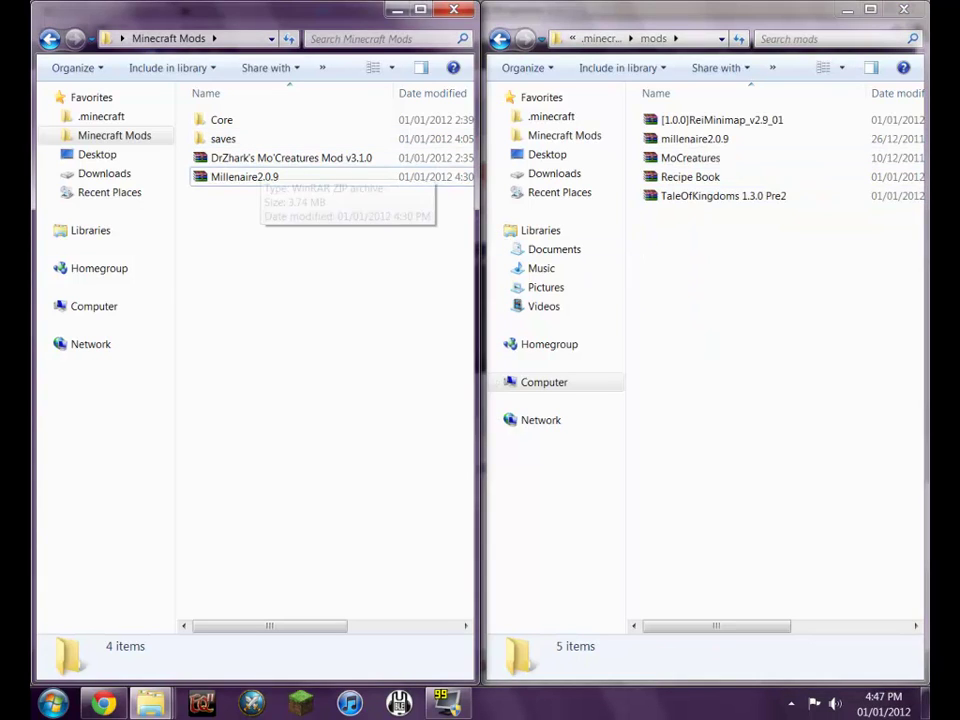
left_click(680, 230)
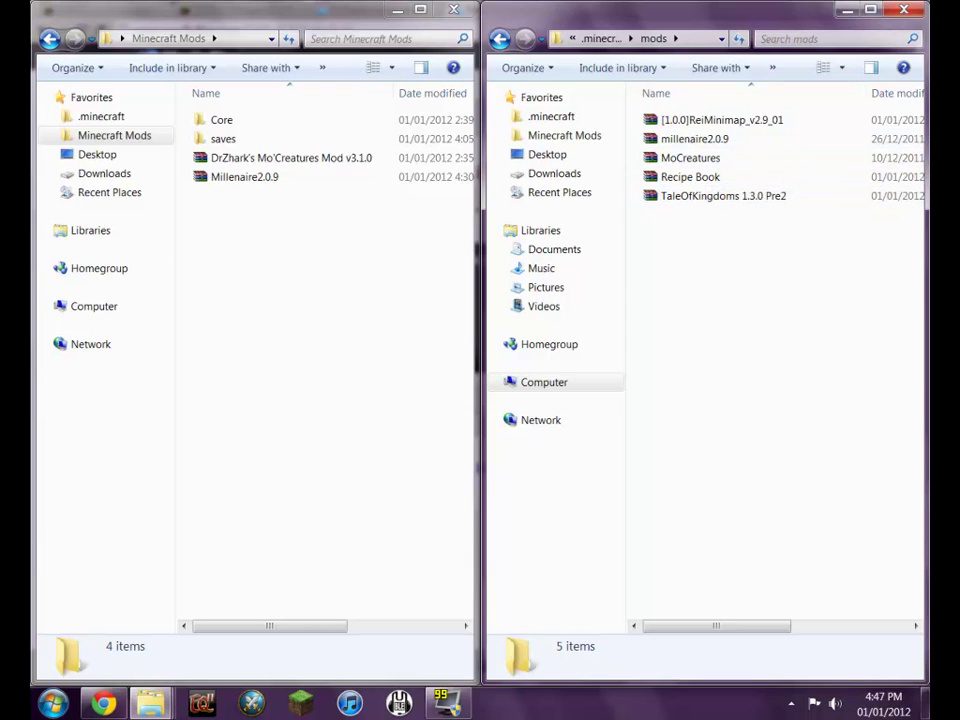
left_click_drag(560, 12, 301, 144)
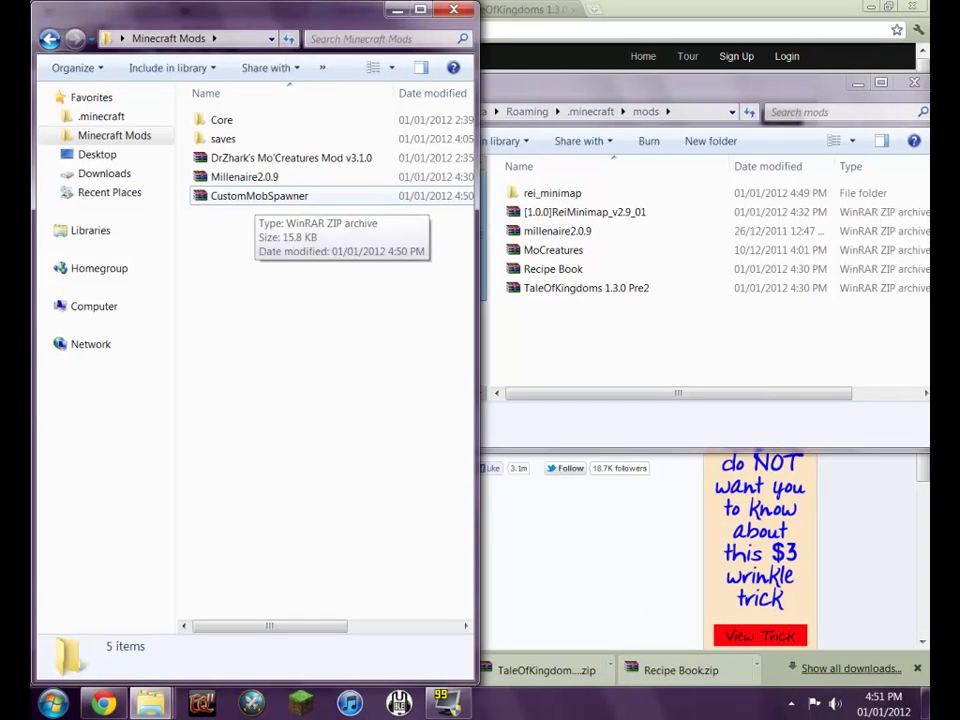
left_click_drag(250, 197, 580, 318)
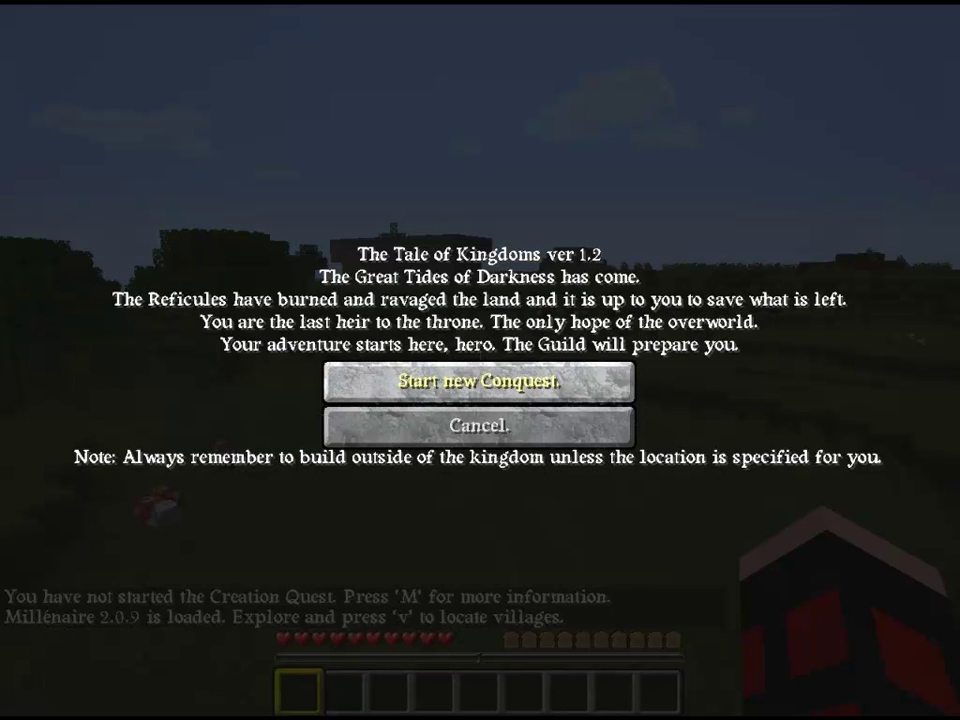
In Minecraft, start a new Tale of Kingdoms conquest and walk around the world to check the installed mods.
left_click(479, 381)
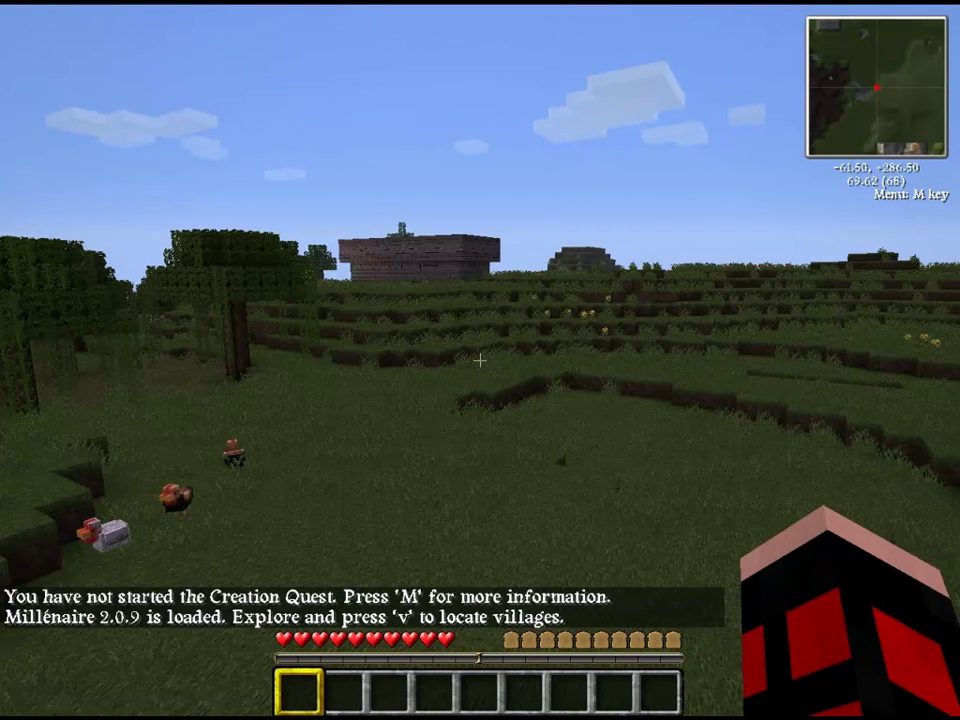
key("w")
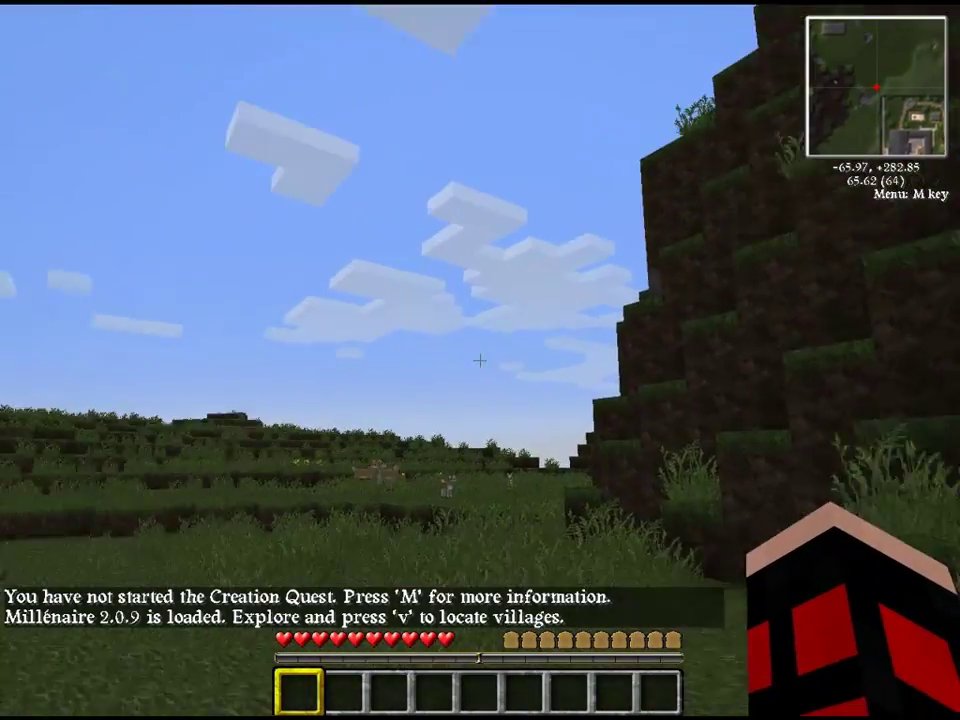
key("w")
key("w")
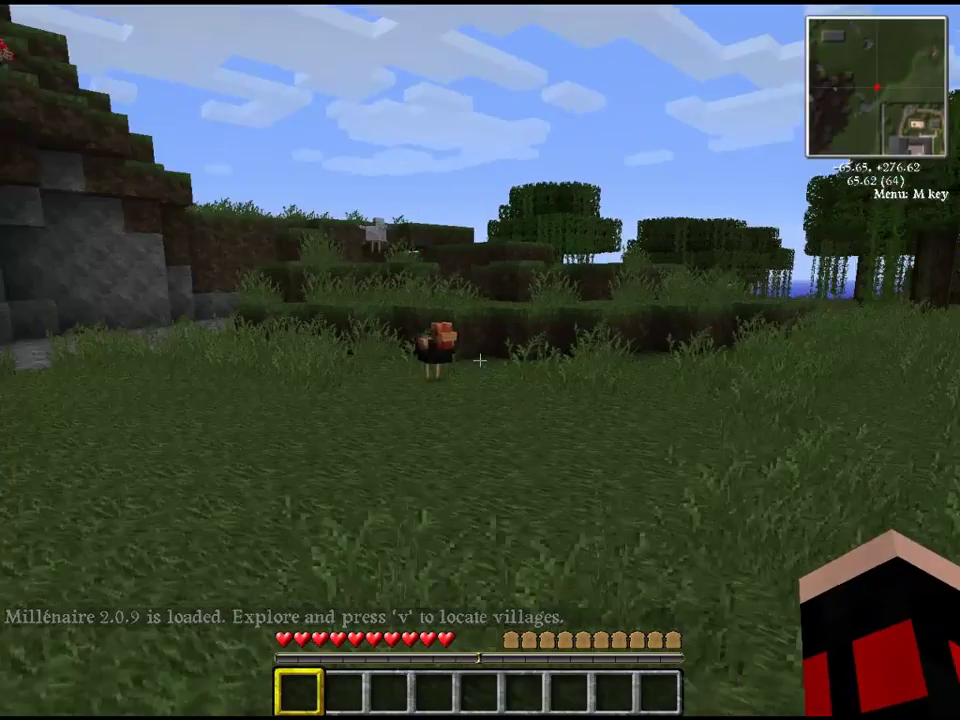
key("w")
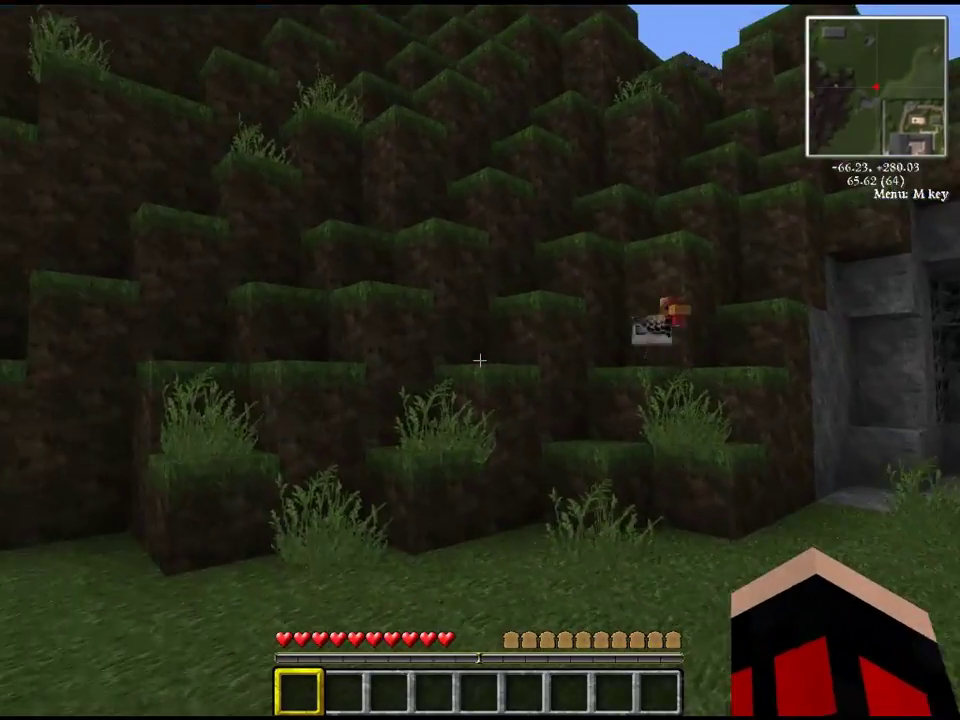
key("w")
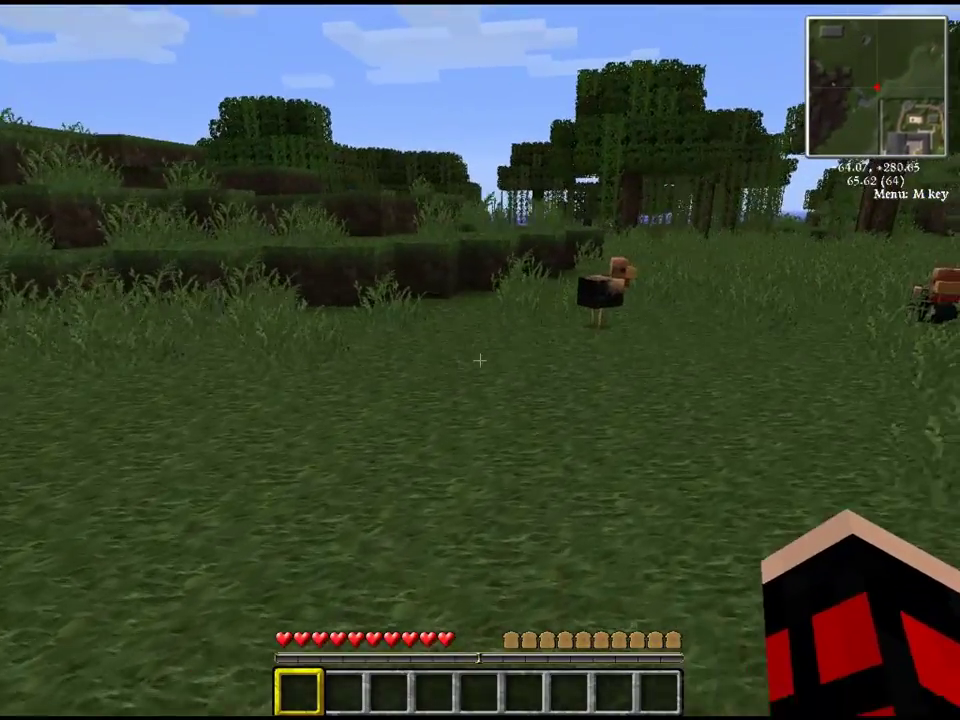
Walk up to the dark birds in the meadow and examine the added creatures up close.
key("w")
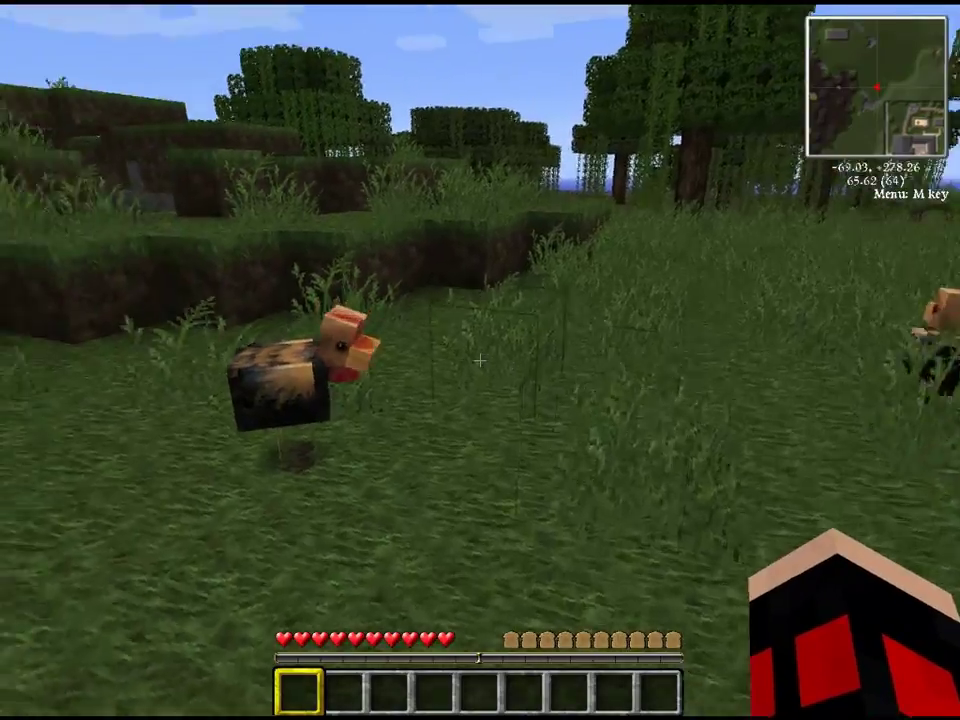
key("s")
key("w")
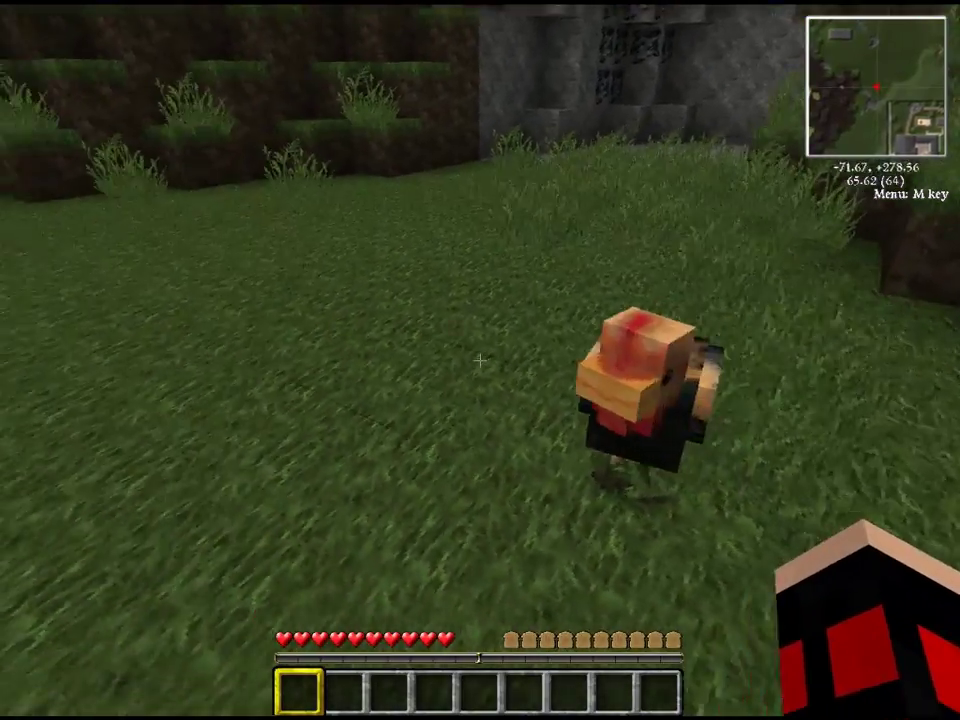
key("w")
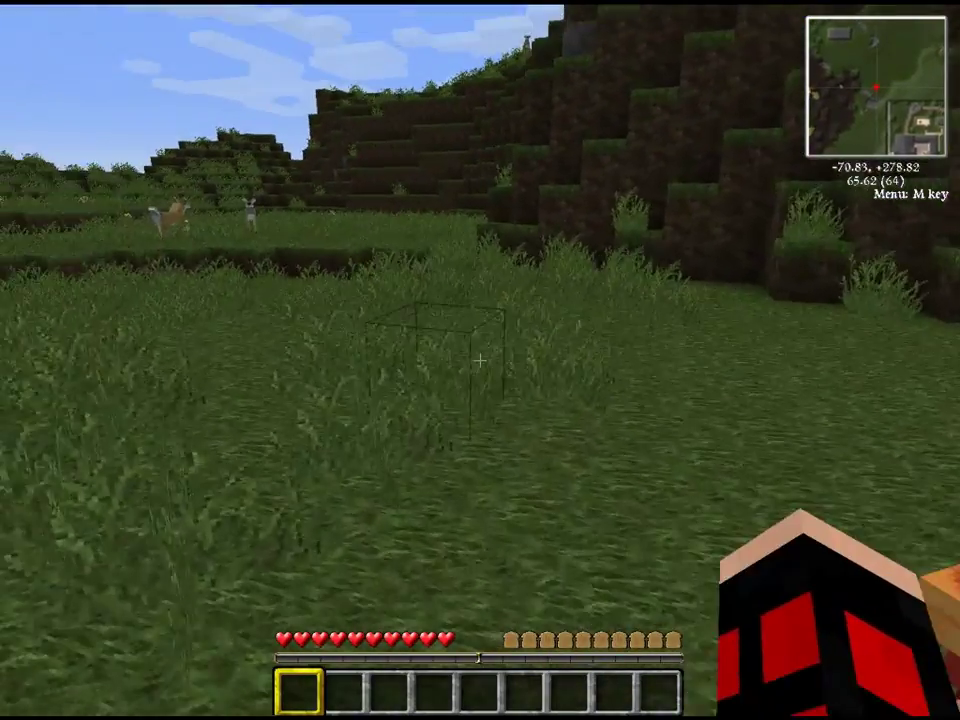
Cross the meadow towards the deer and follow the spotted one to the foot of the terraced hillside.
key("w")
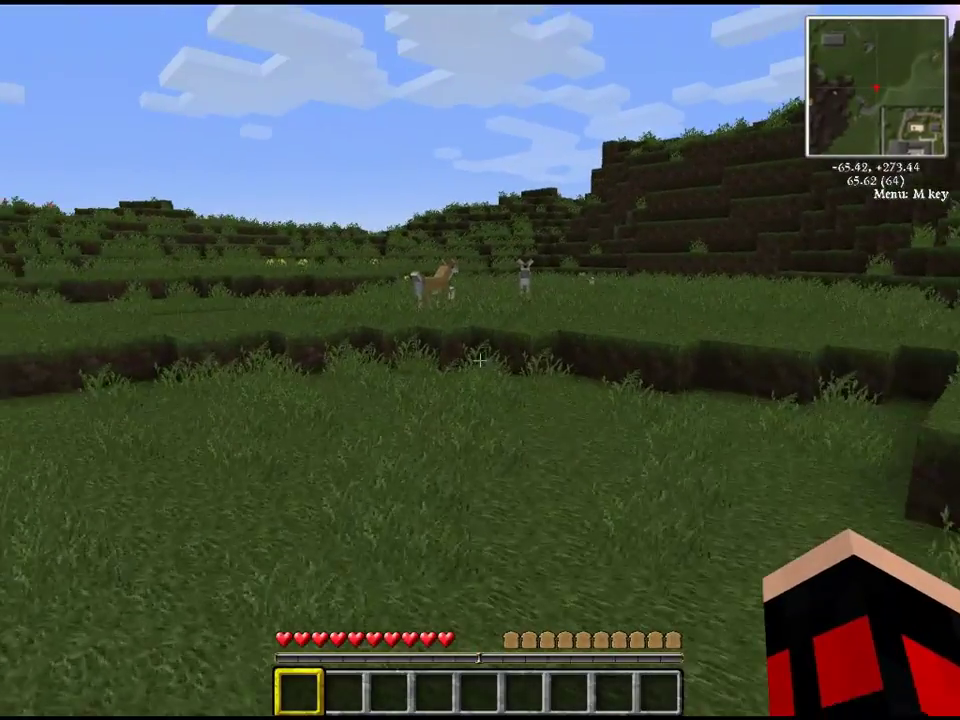
key("w")
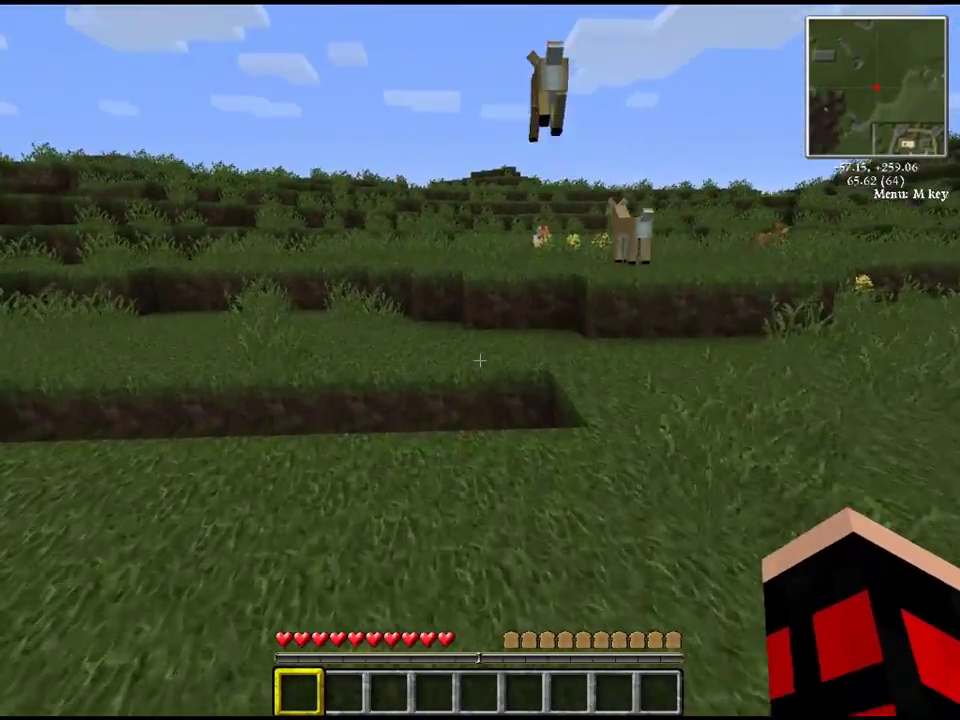
key("w")
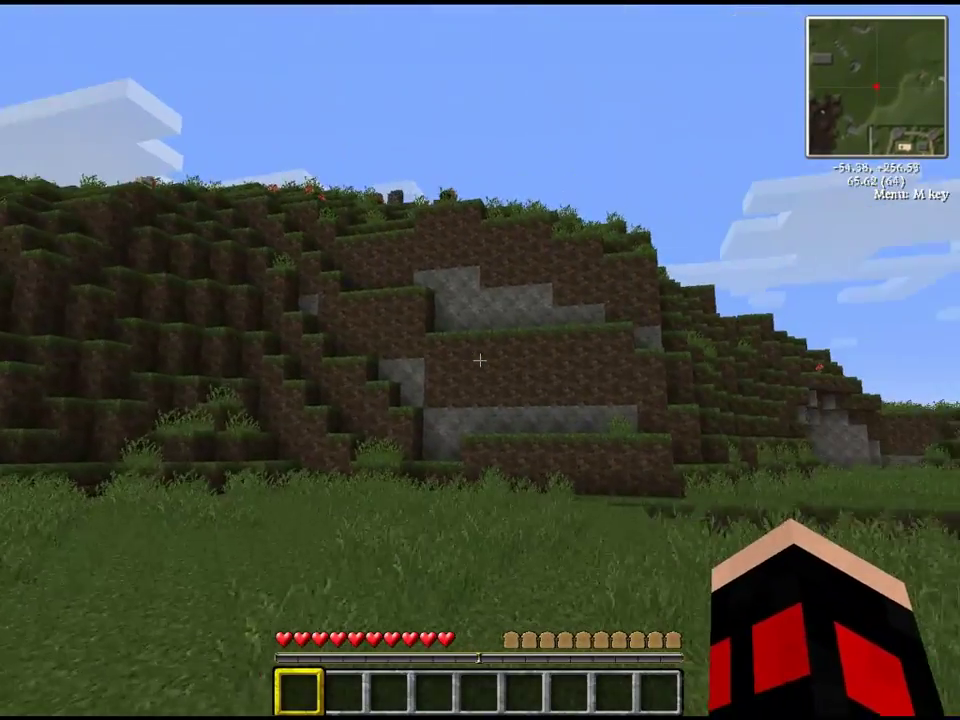
key("w")
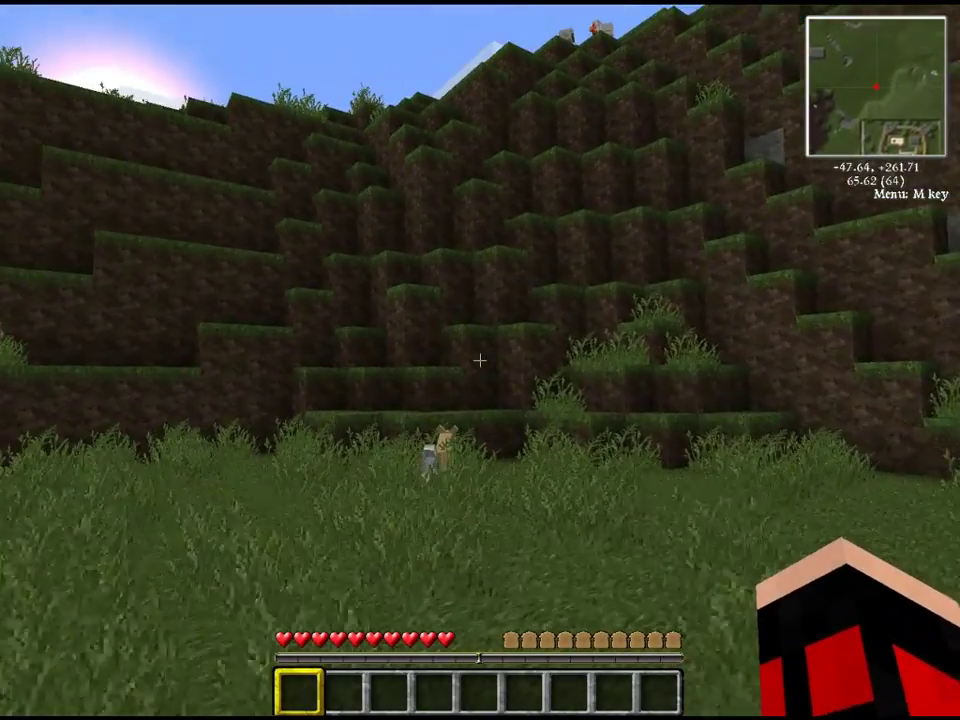
key("w")
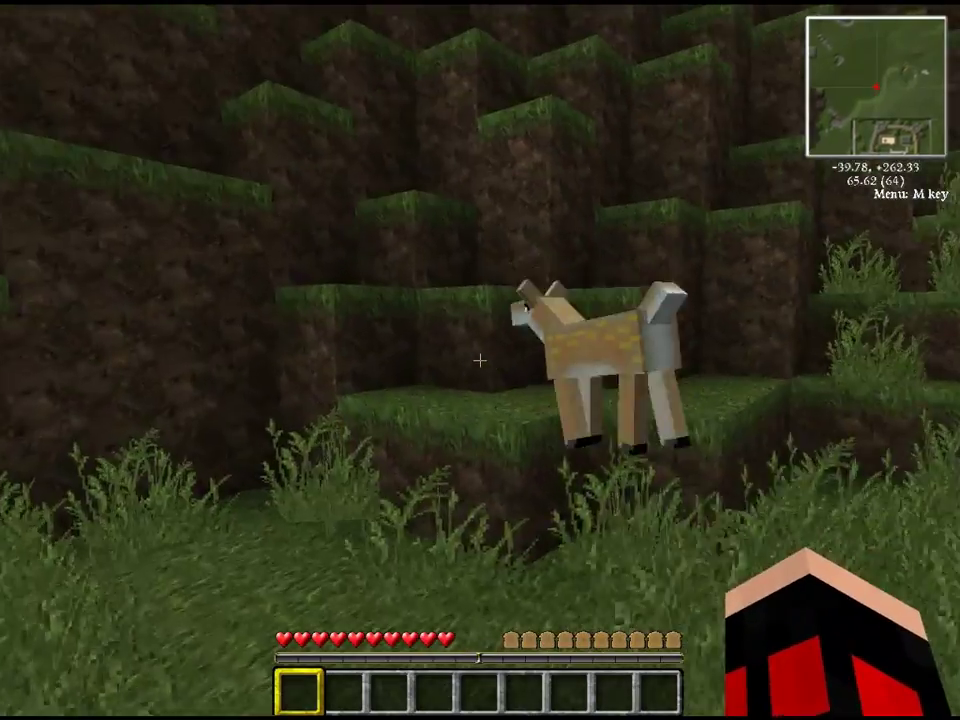
Climb the terraced dirt hillside, jumping up block by block to the grassy top near the castle.
key("w")
key("space")
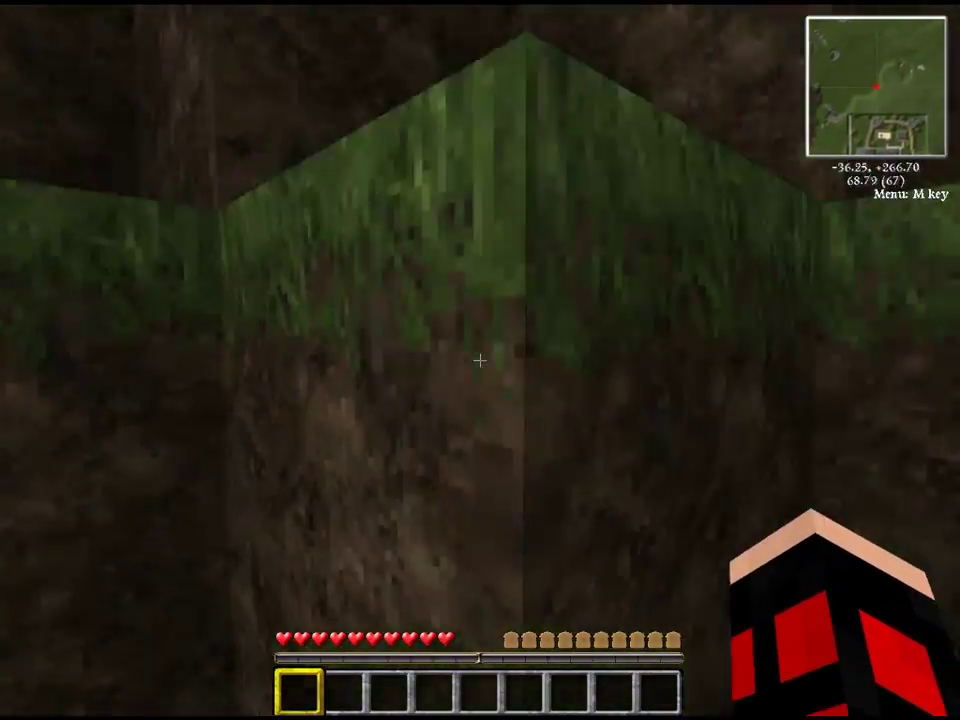
key("w")
key("space")
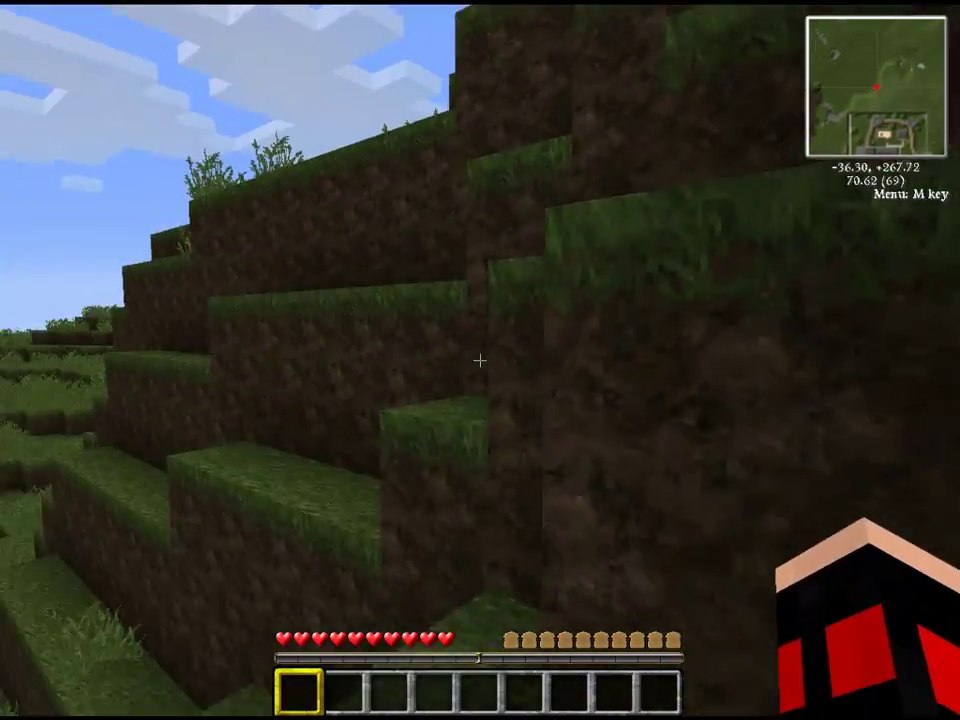
key("space")
key("w")
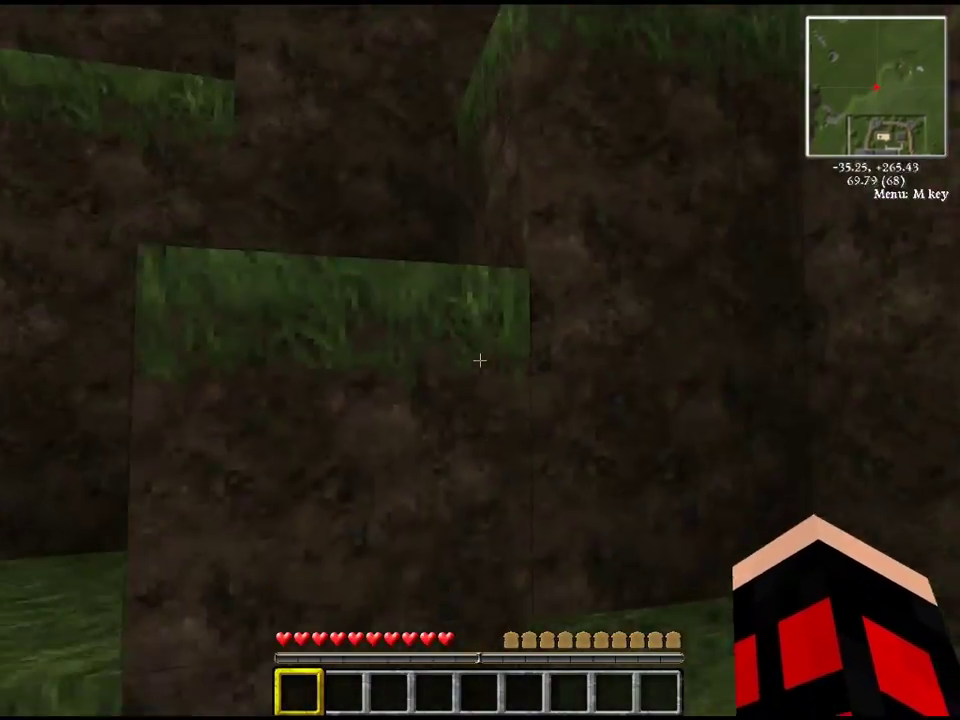
key("w")
key("space")
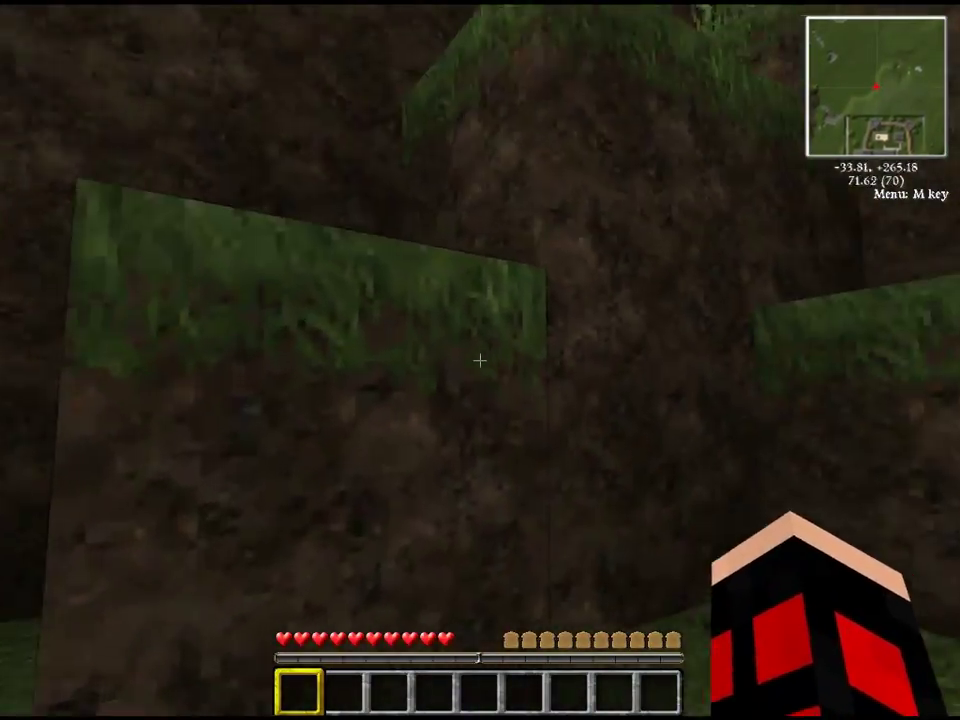
key("w")
key("space")
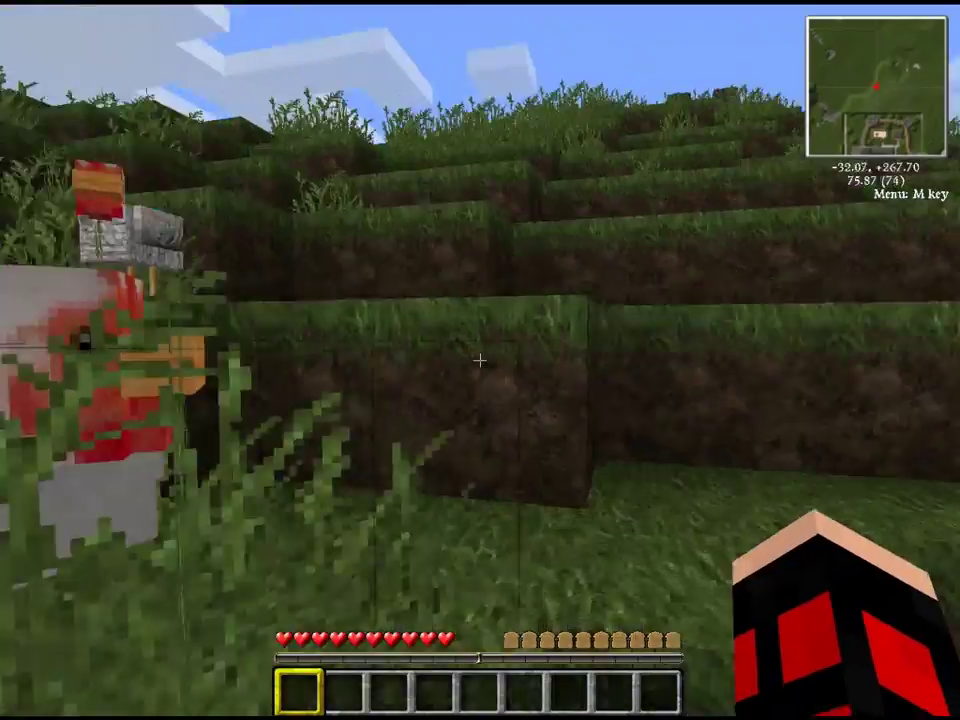
key("w")
key("space")
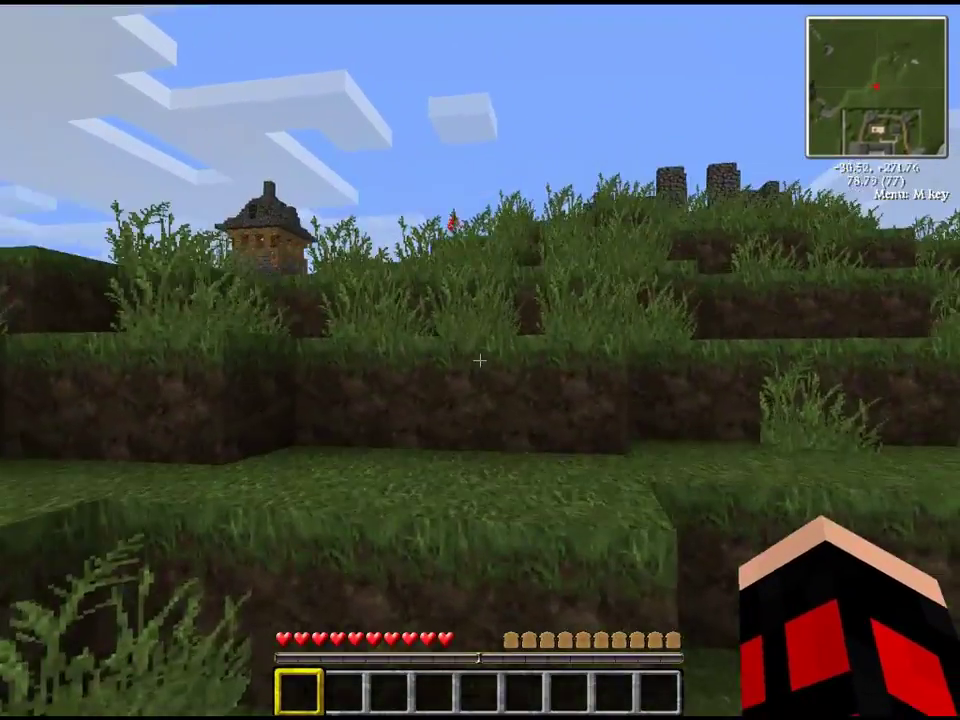
key("w")
key("space")
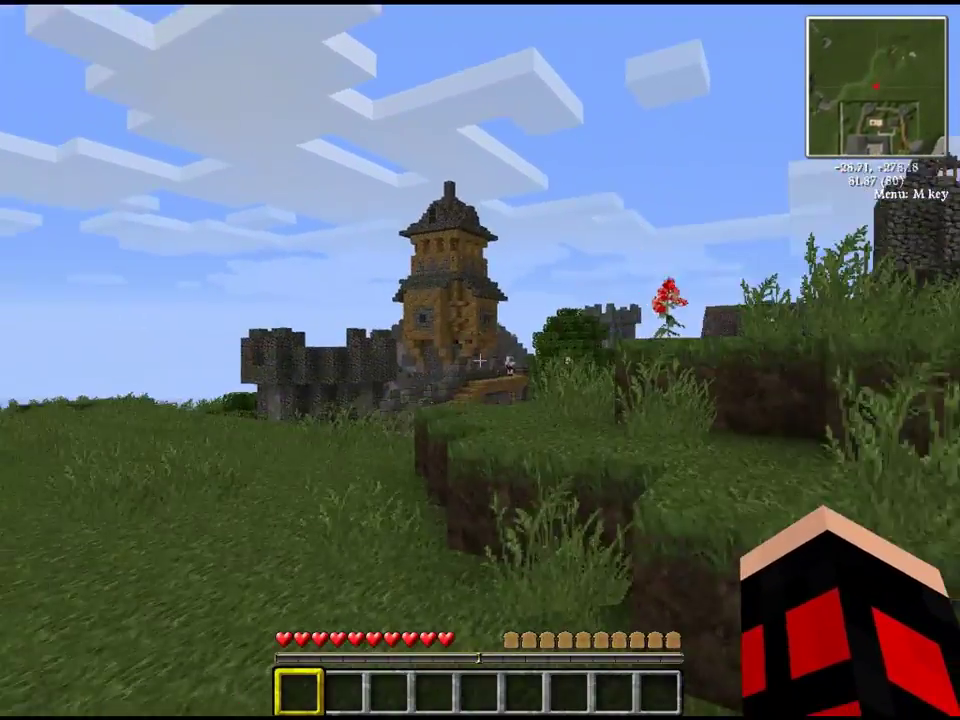
Walk along the hilltop beside the castle's battlements and look over the wall at the tower and courtyard.
key("w")
key("w")
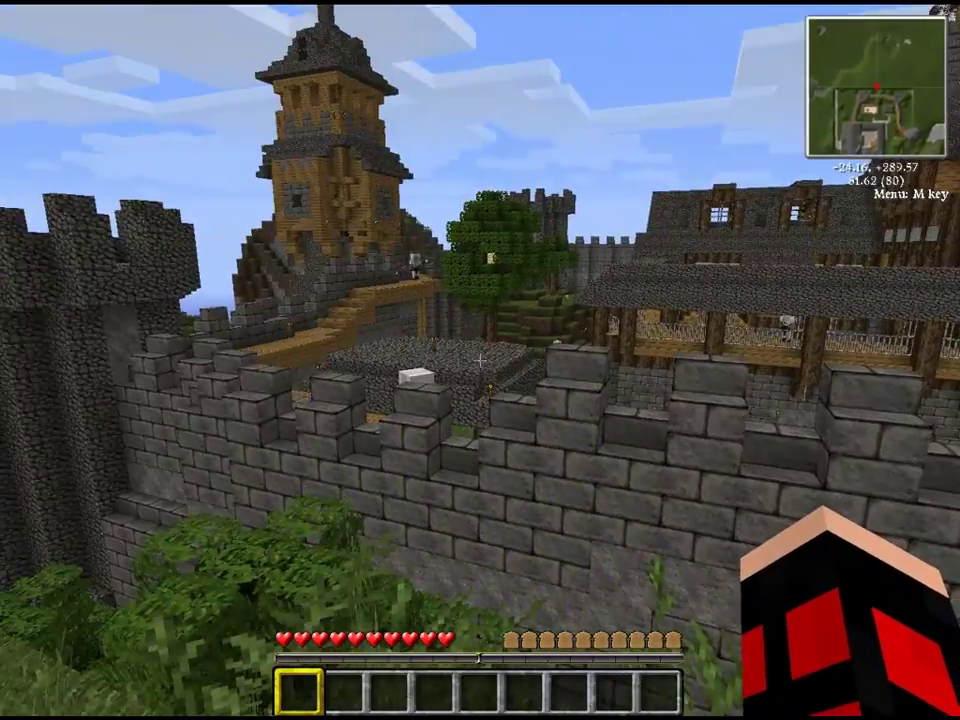
key("w")
key("space")
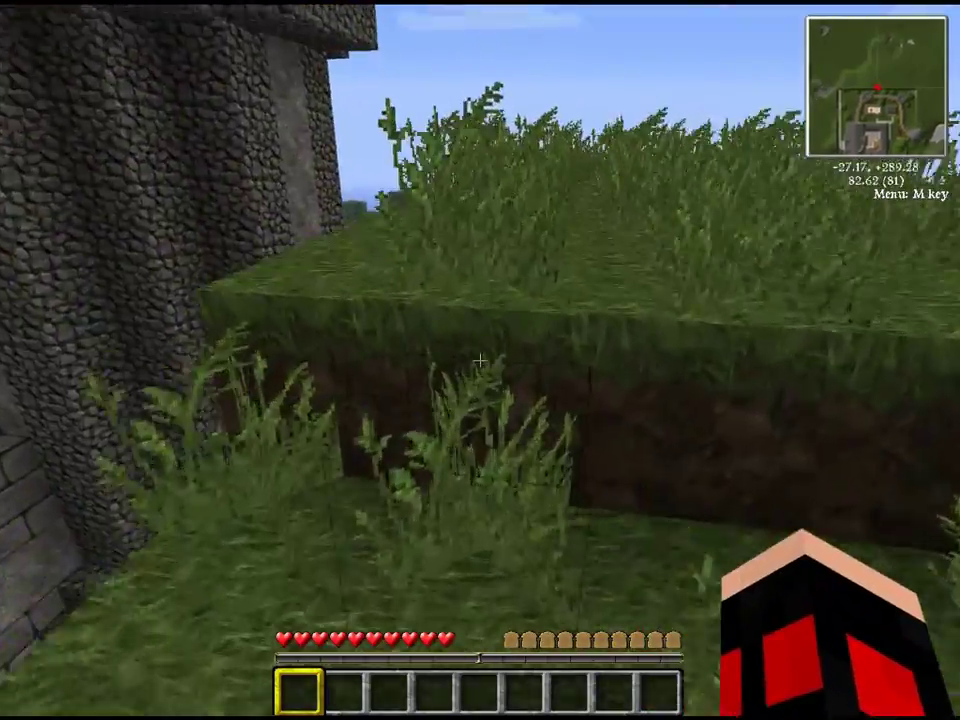
key("w")
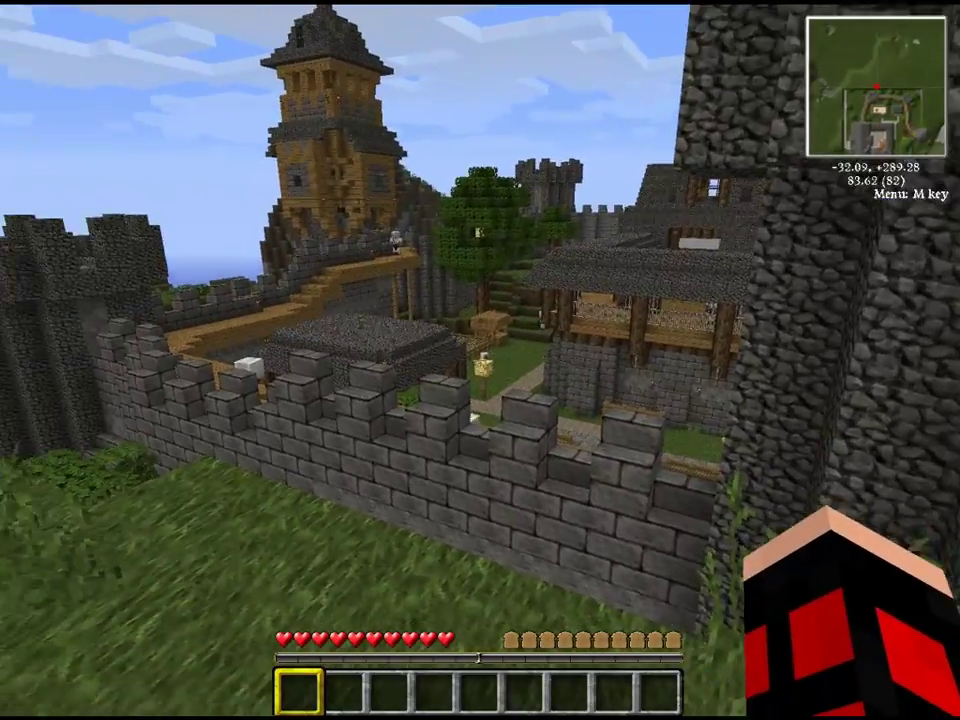
key("w")
key("w")
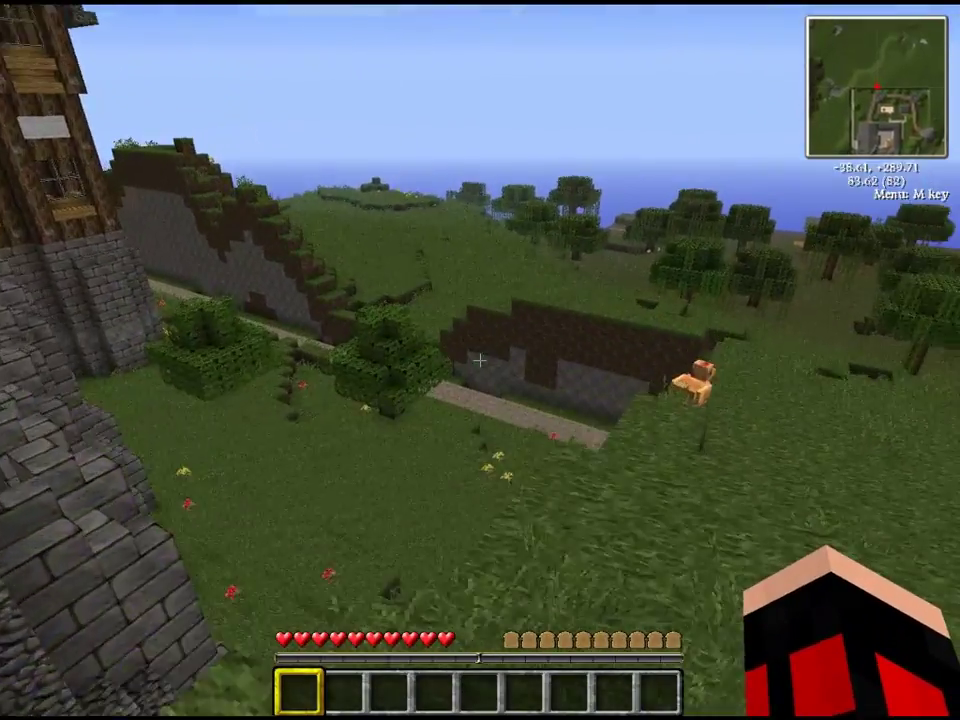
Descend the grassy slope outside the castle, surveying the outer wall, the gravel path and the surrounding land.
key("w")
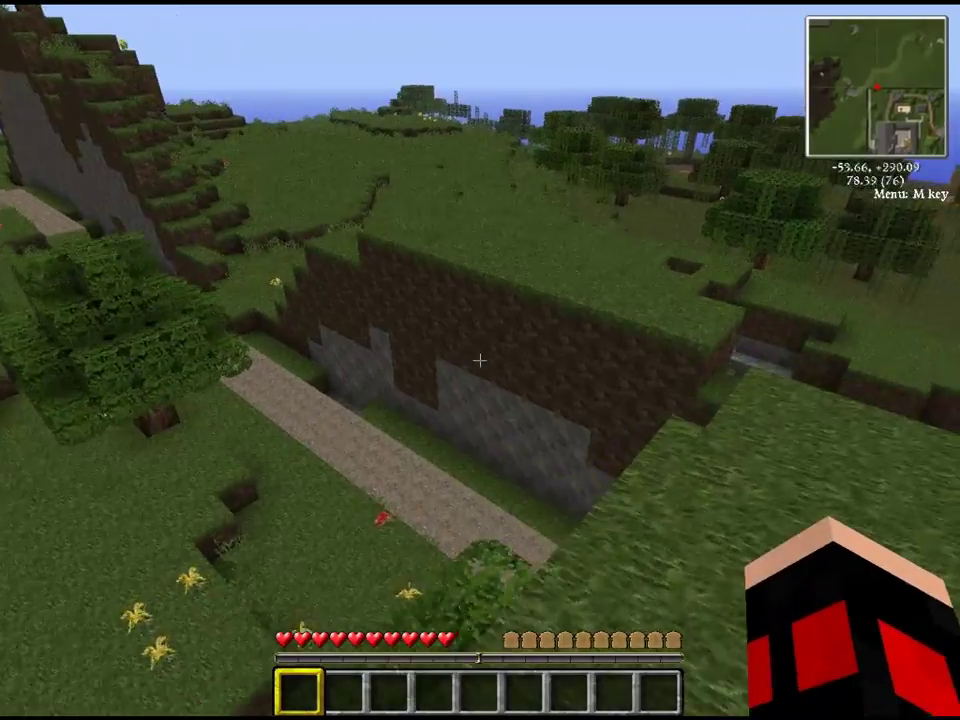
key("w")
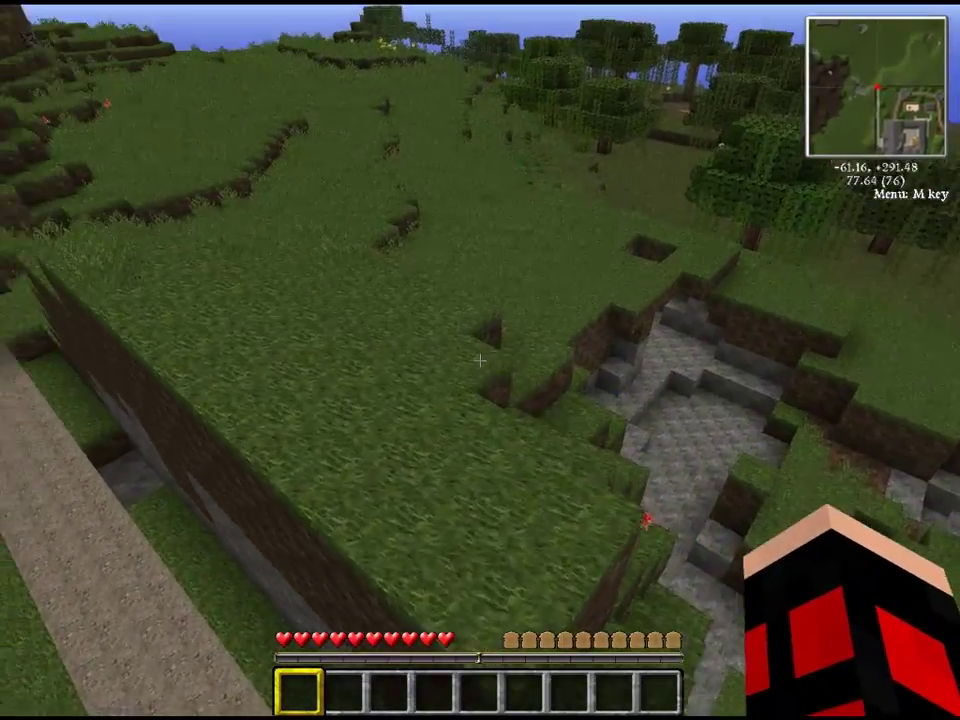
key("w")
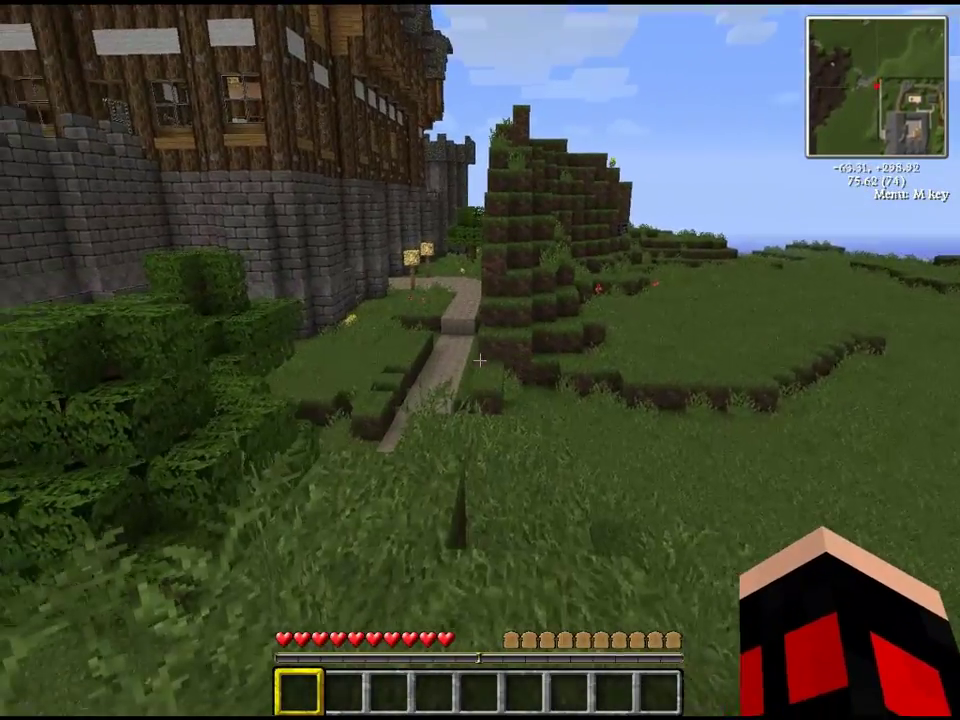
key("w")
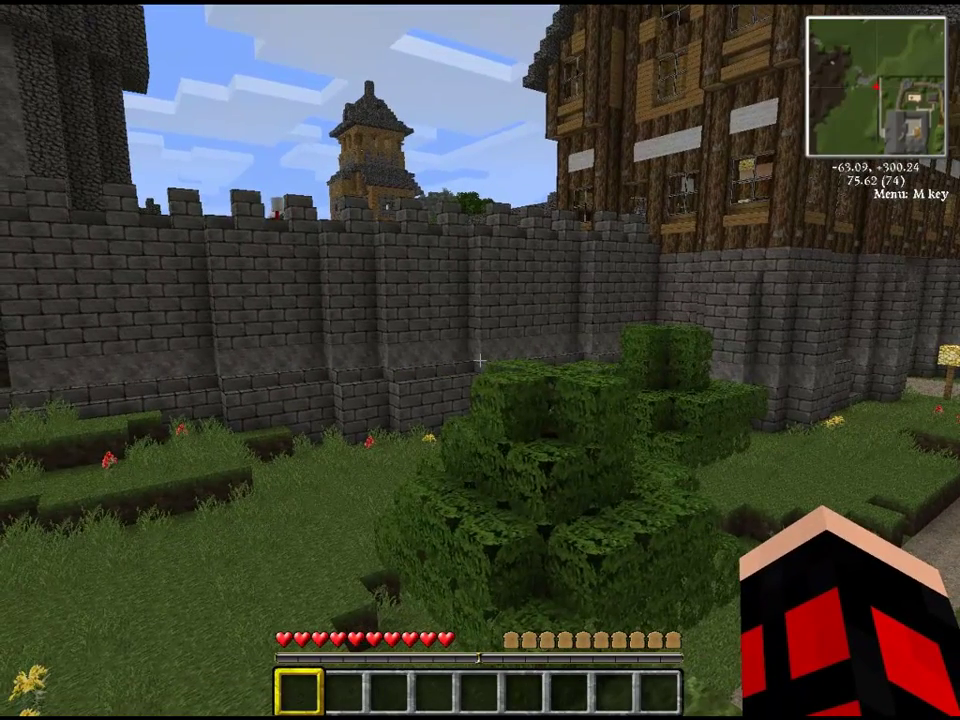
key("w")
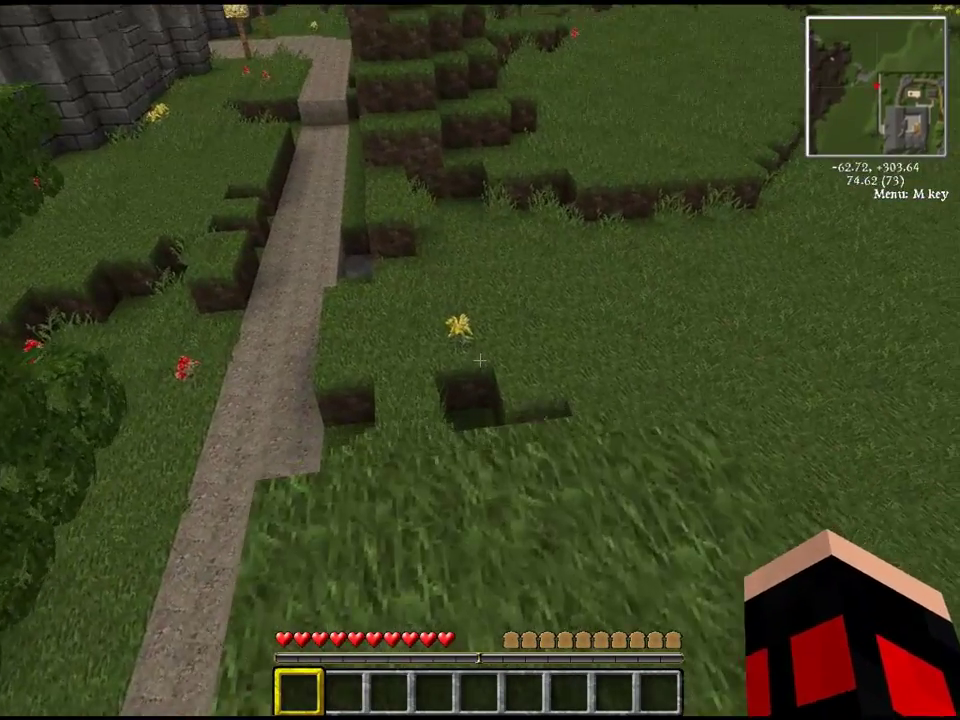
key("w")
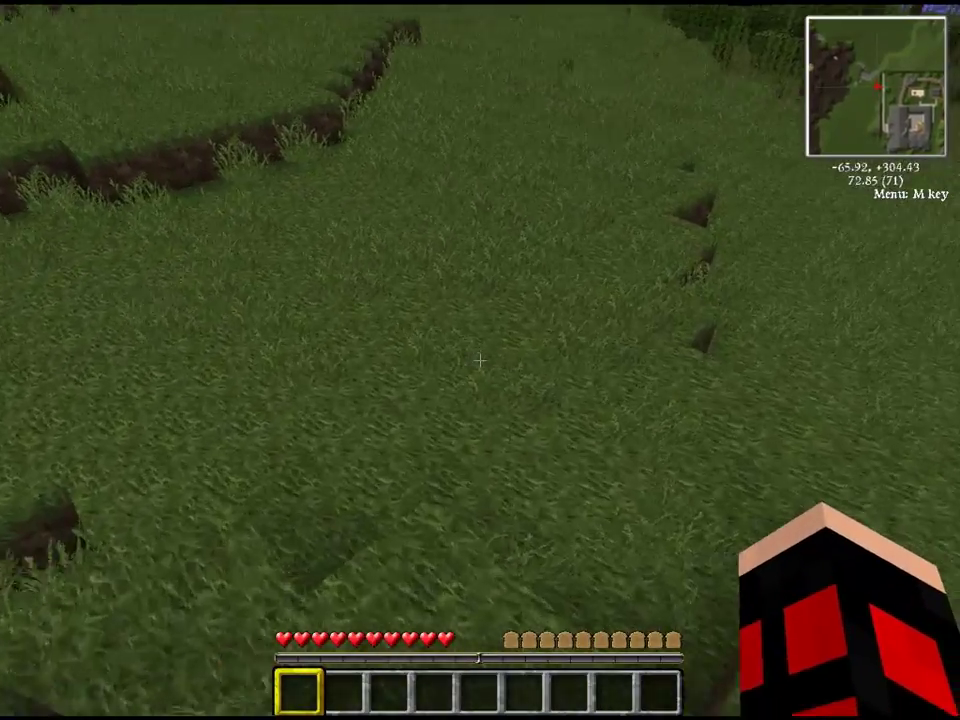
Explore the ground outside the castle wall and move over to the gravel path running alongside it.
key("w")
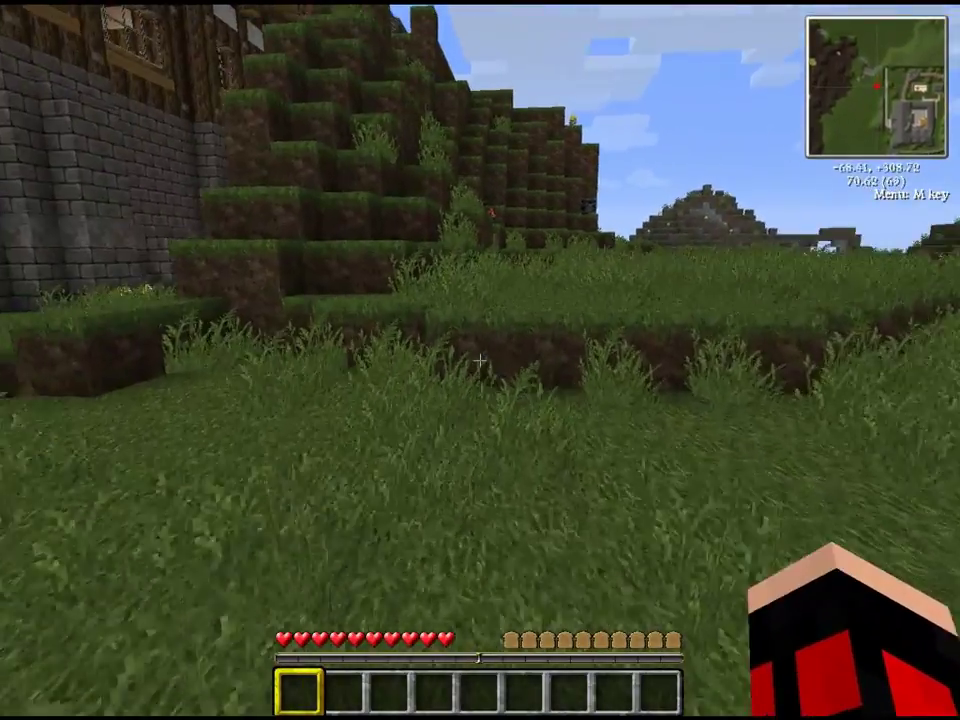
key("w")
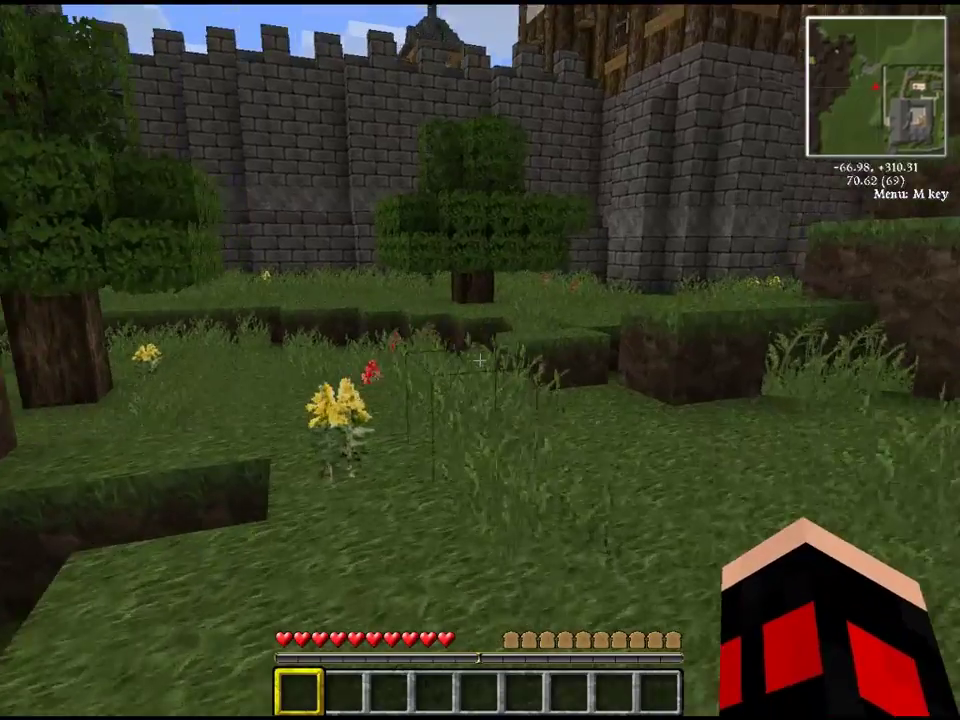
key("s")
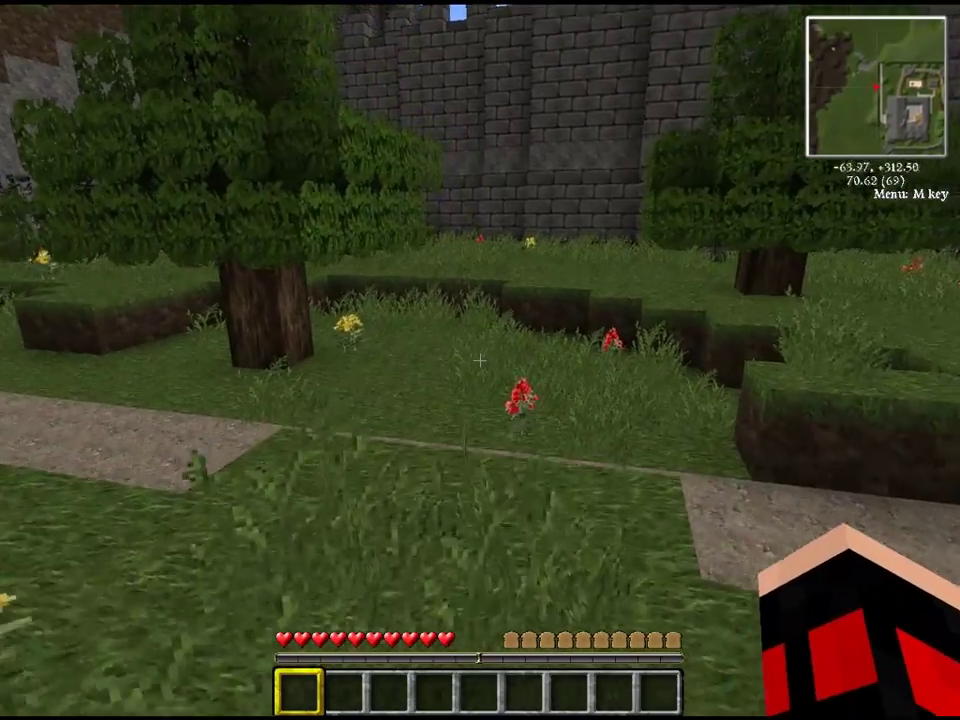
key("w")
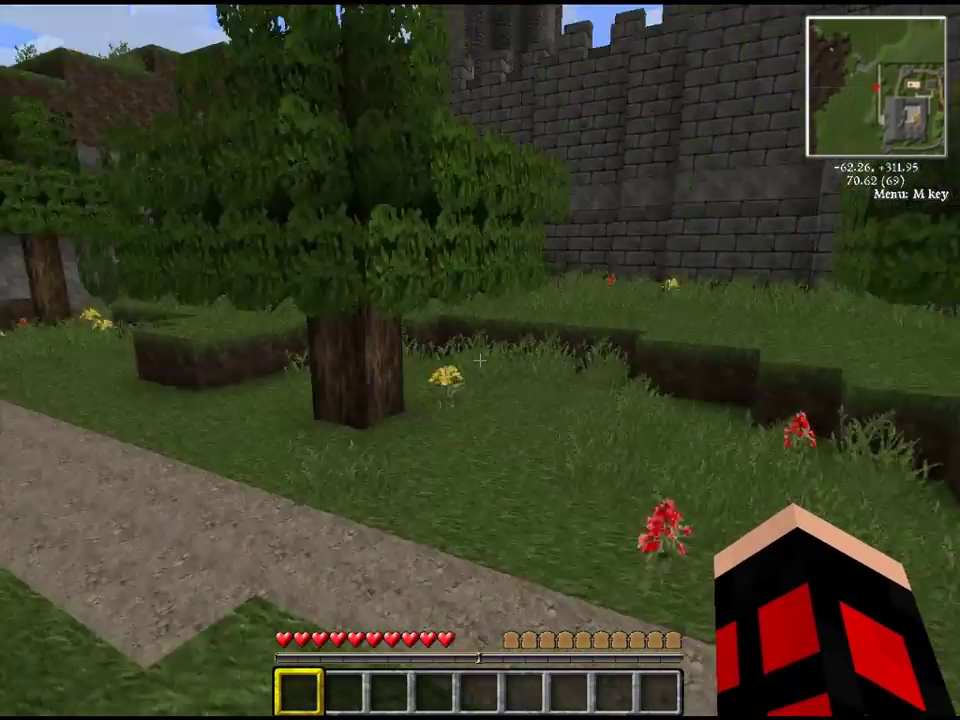
key("a")
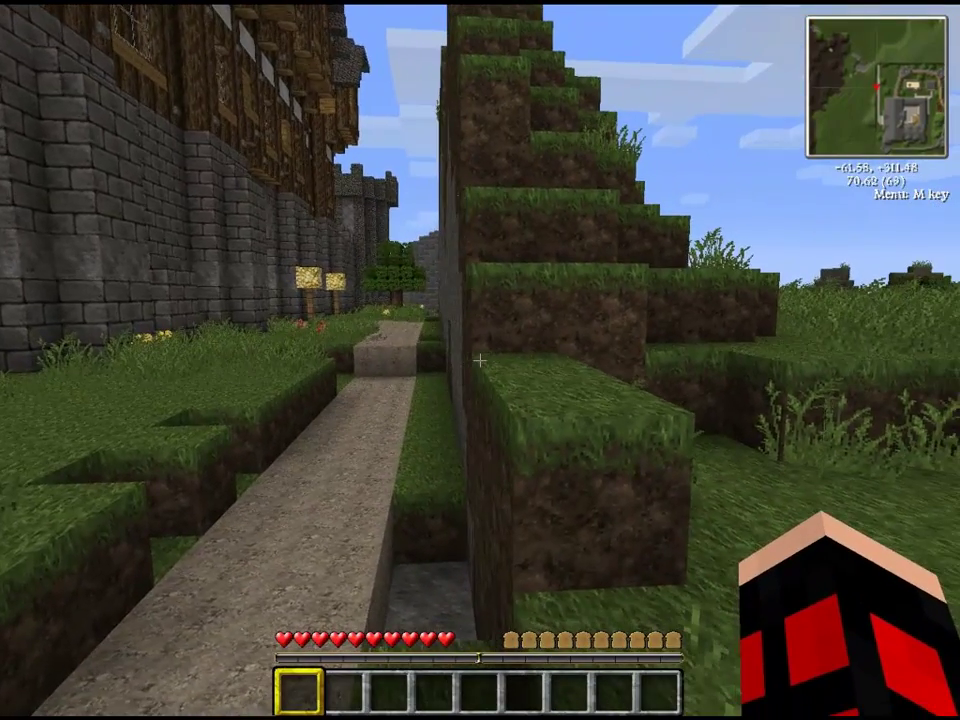